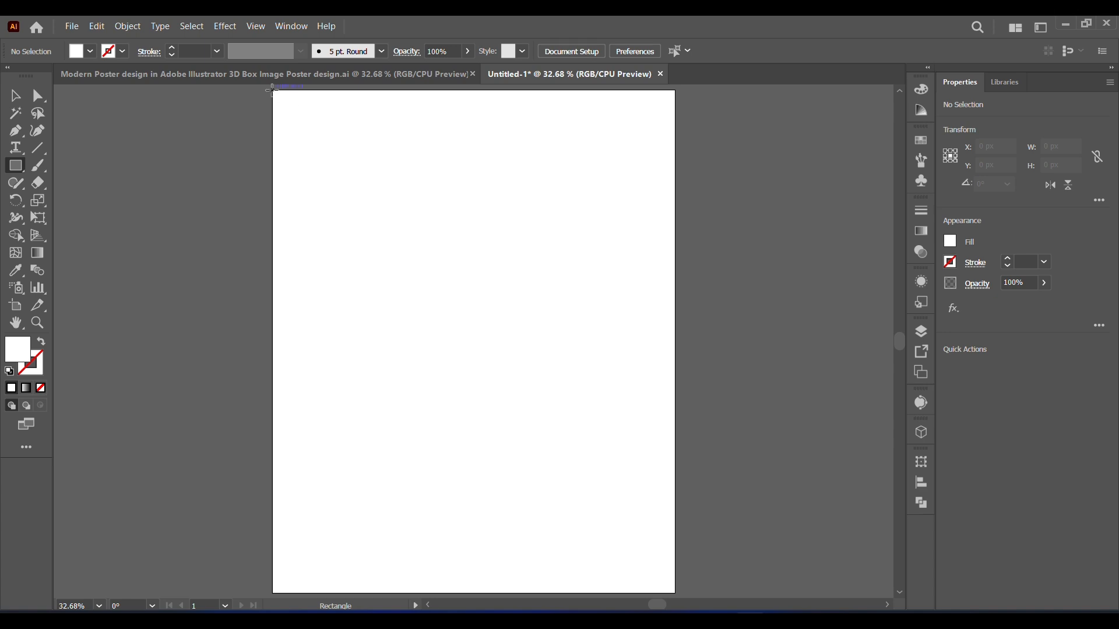
Step: Draw a 1080 × 1350 px rectangle covering the artboard and fill it with the #F9FAFB sample colour
{"action": "left_click_drag", "start_coordinate": [272, 90], "coordinate": [675, 563]}
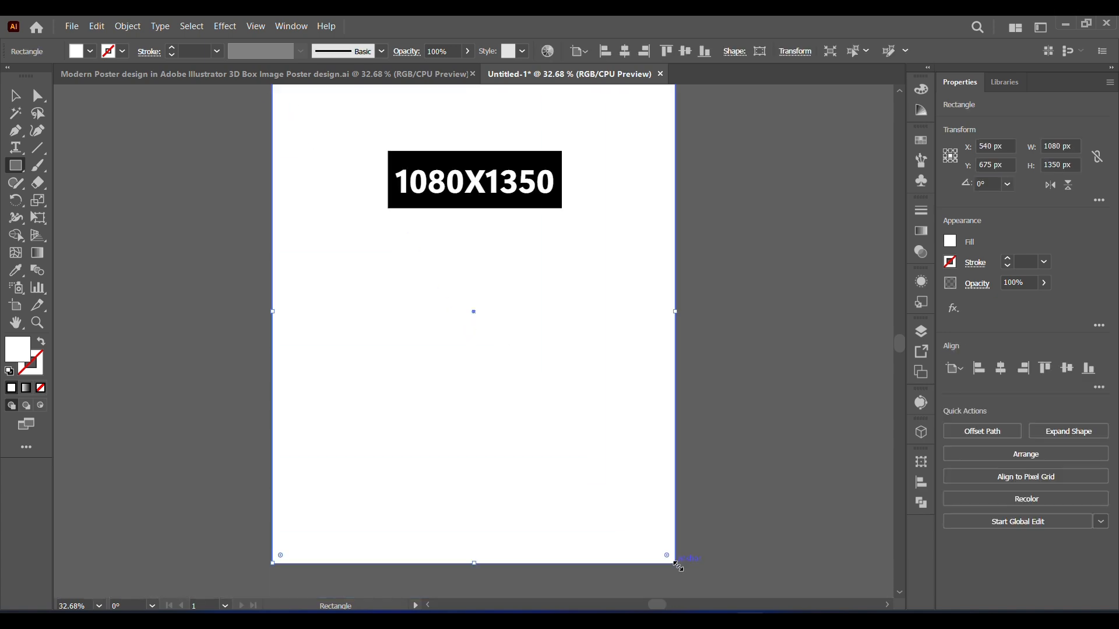
{"action": "left_click_drag", "start_coordinate": [899, 344], "coordinate": [899, 335]}
{"action": "left_click", "coordinate": [14, 270]}
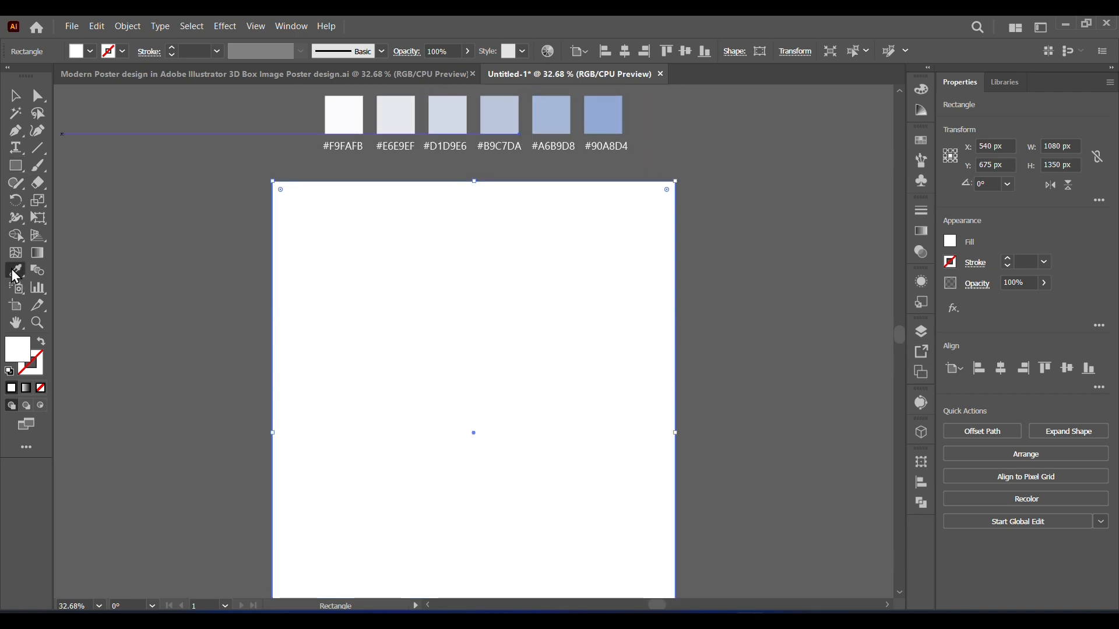
{"action": "left_click", "coordinate": [15, 99]}
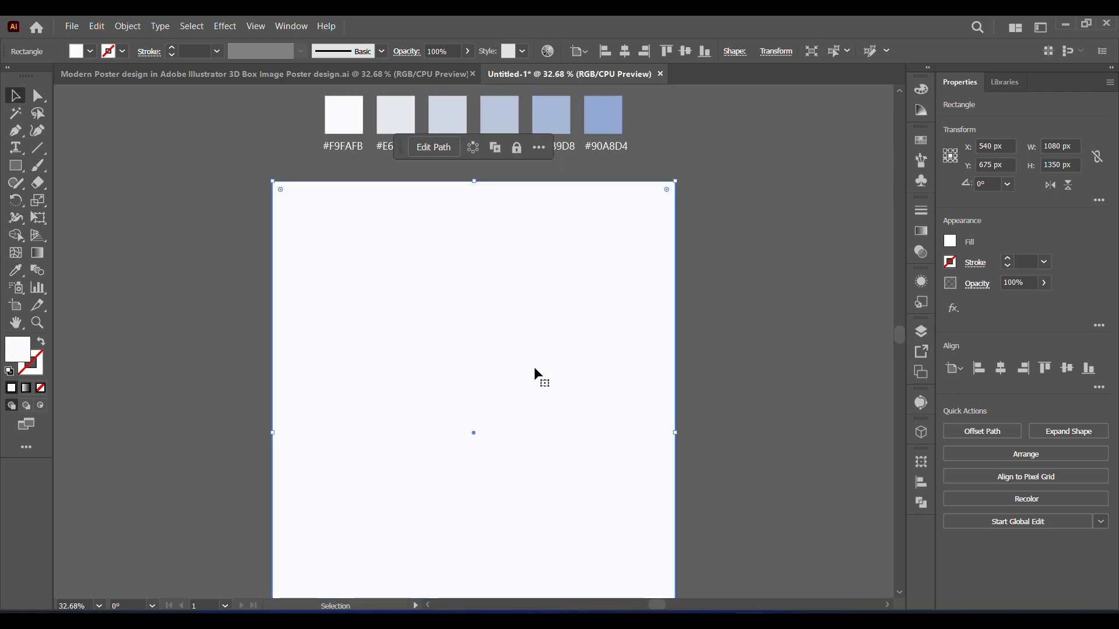
Step: Copy the background rectangle and paste the copy in place in front of the original
{"action": "scroll", "coordinate": [423, 263], "scroll_direction": "down", "scroll_amount": 2}
{"action": "left_click", "coordinate": [99, 27]}
{"action": "left_click", "coordinate": [120, 94]}
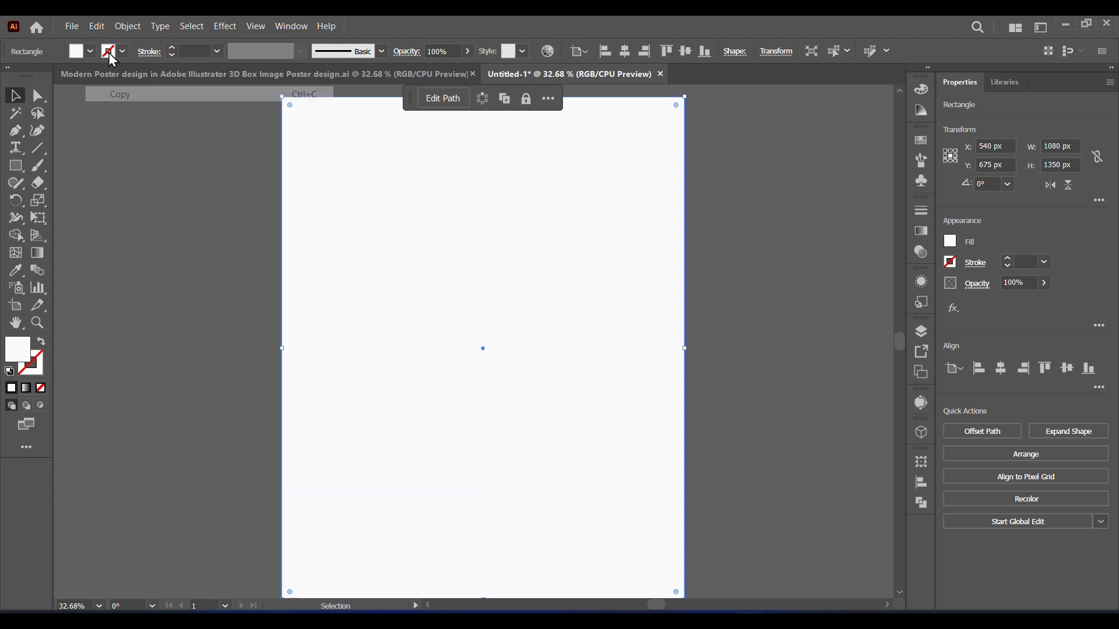
{"action": "left_click", "coordinate": [97, 28]}
{"action": "left_click", "coordinate": [131, 124]}
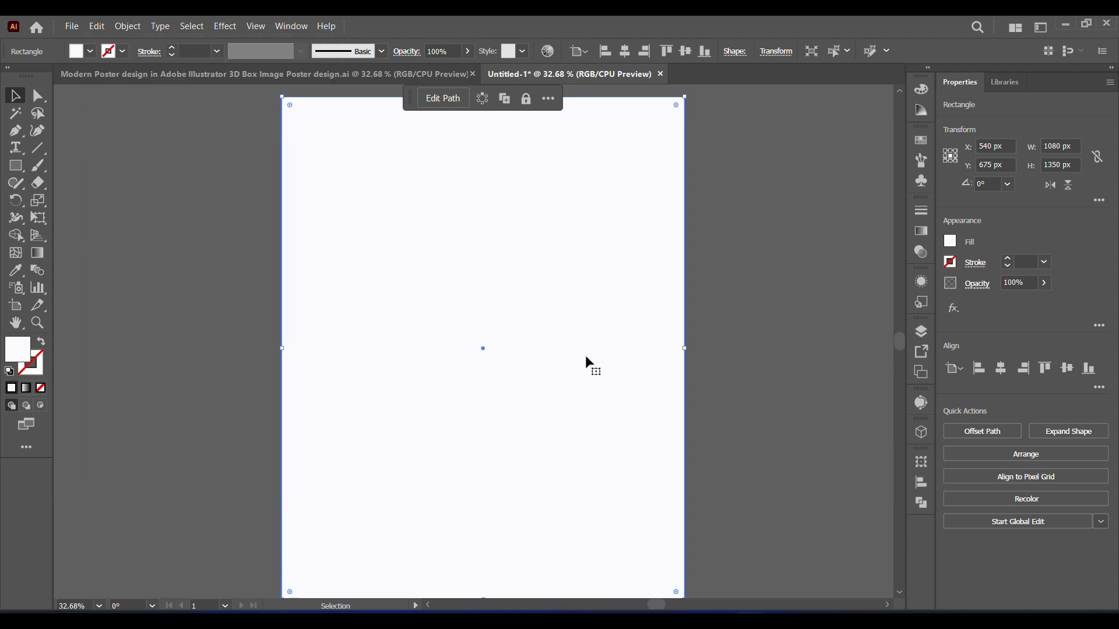
Step: Set the copied rectangle's width to 450 px and align it to the artboard's right edge
{"action": "left_click", "coordinate": [1060, 145]}
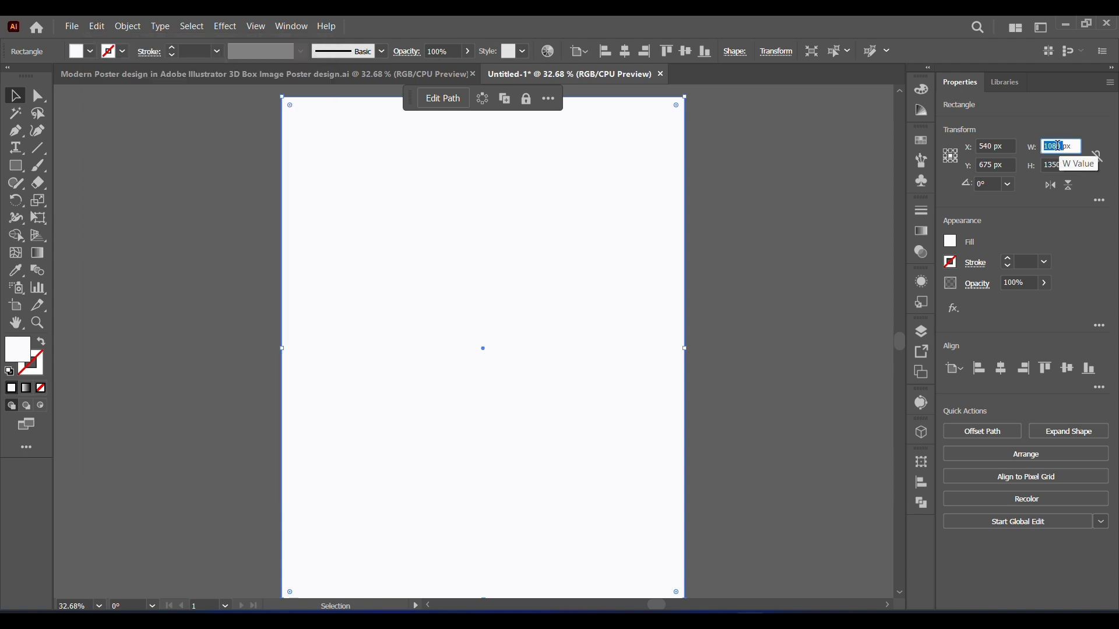
{"action": "type", "text": "3"}
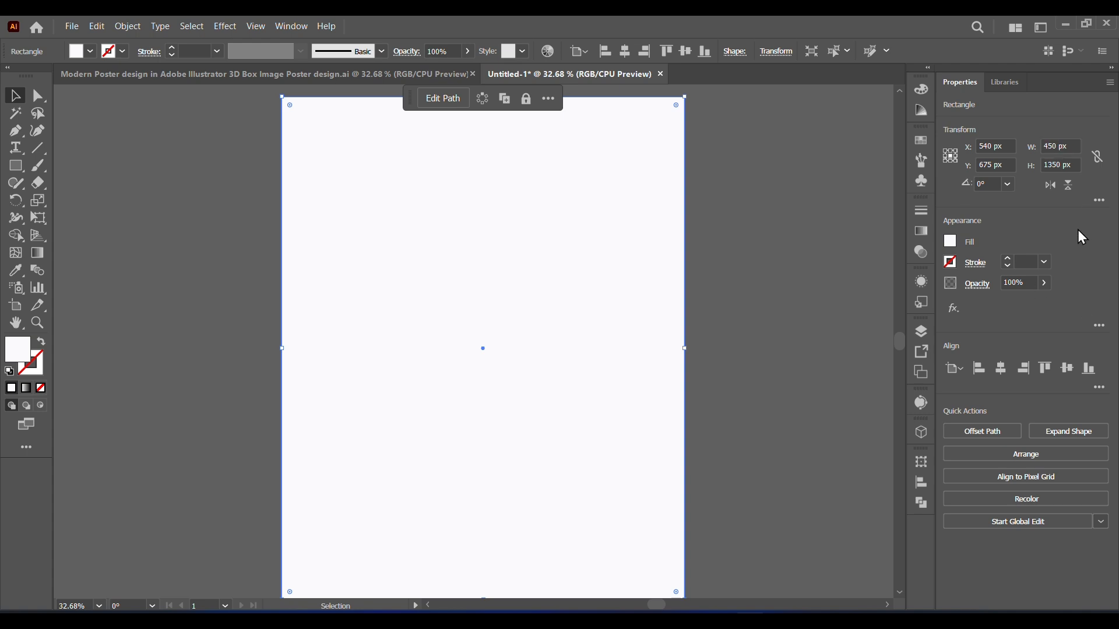
{"action": "key", "text": "Return"}
{"action": "left_click", "coordinate": [1034, 373]}
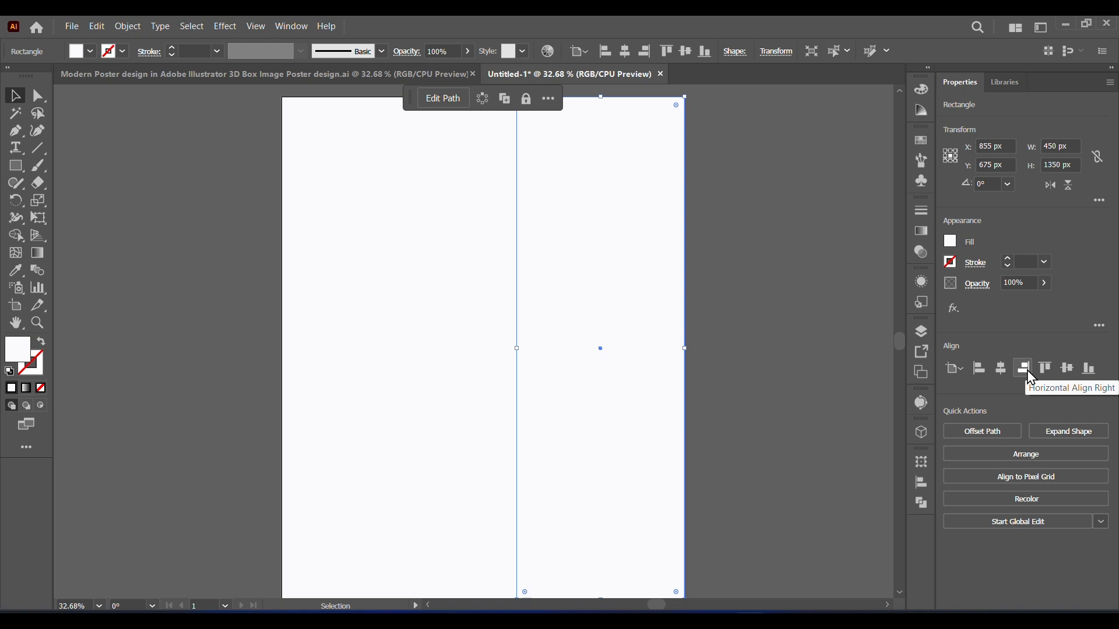
Step: Apply a linear gradient to the 450 px wide rectangle and set its starting colour stop to the #D1D9E6 sample
{"action": "left_click", "coordinate": [26, 388]}
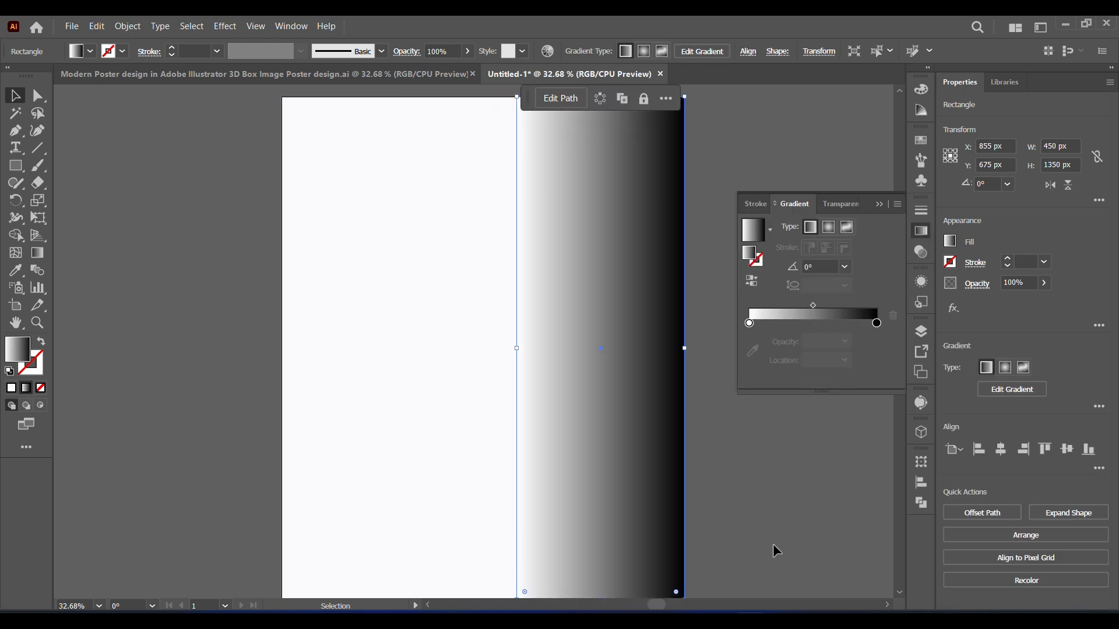
{"action": "left_click", "coordinate": [774, 550]}
{"action": "left_click", "coordinate": [595, 368]}
{"action": "left_click", "coordinate": [750, 341]}
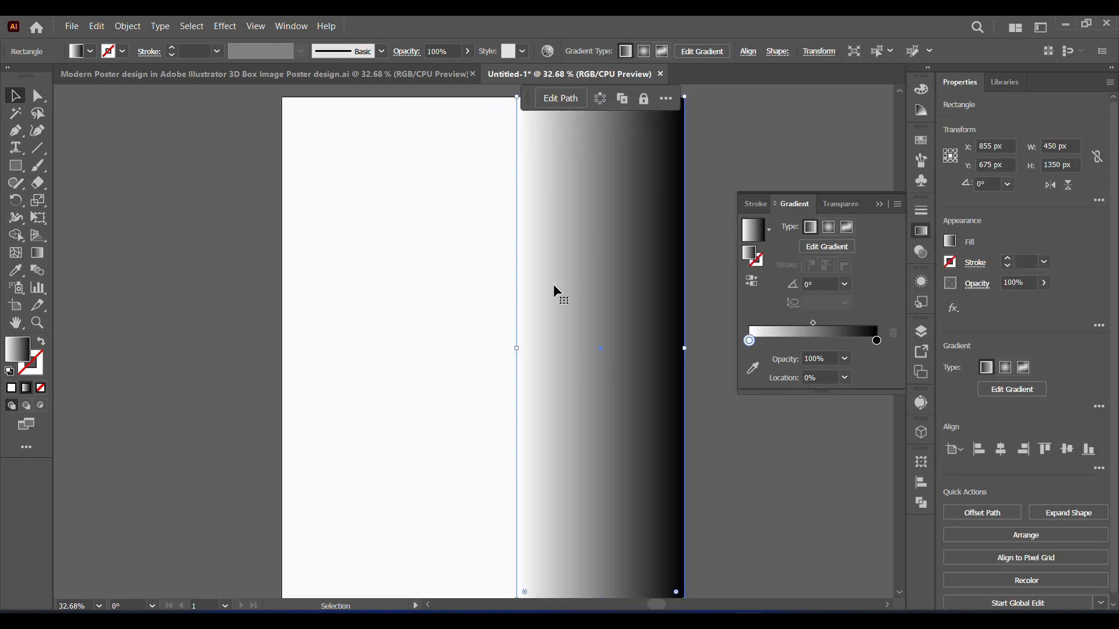
{"action": "scroll", "coordinate": [554, 291], "scroll_direction": "up", "scroll_amount": 4}
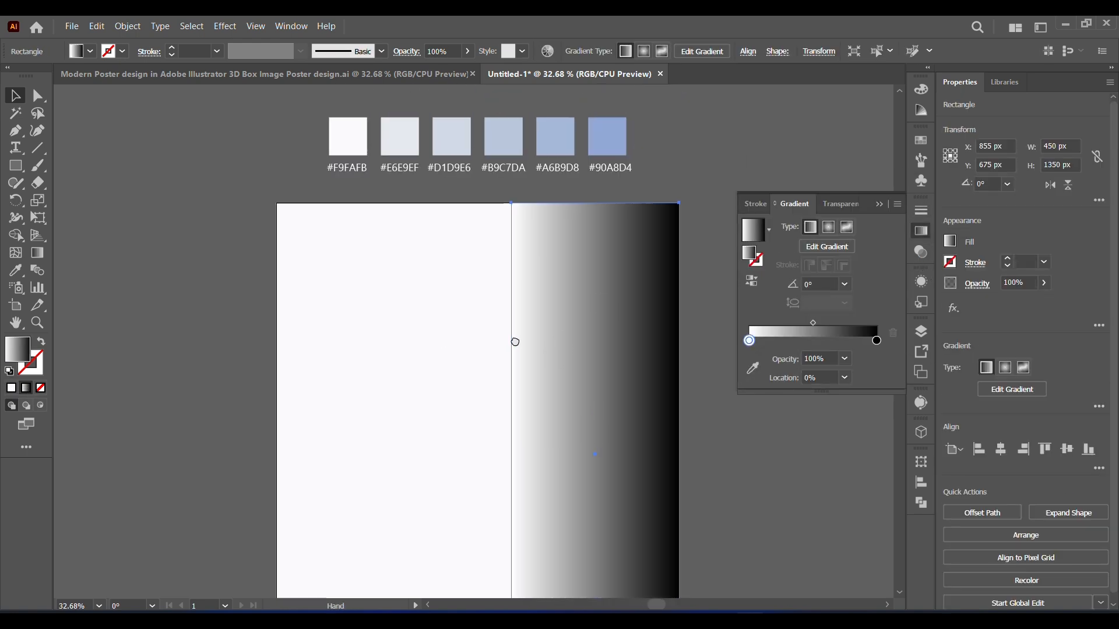
{"action": "left_click", "coordinate": [752, 371]}
{"action": "left_click", "coordinate": [453, 153]}
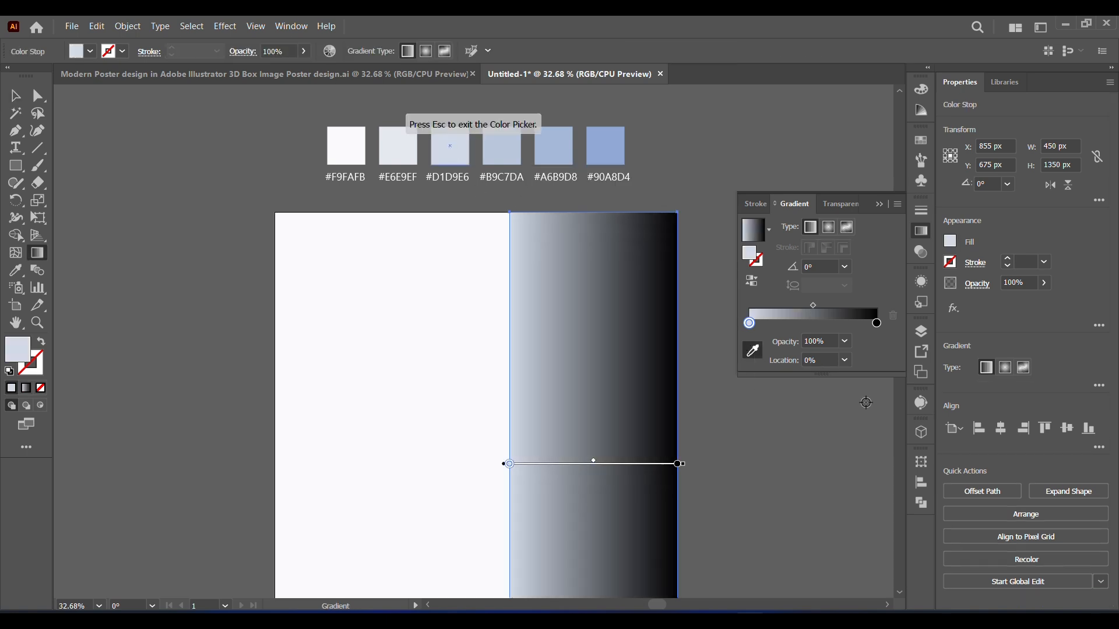
Step: Set the gradient's end colour stop to the #A6B9D8 sample colour
{"action": "double_click", "coordinate": [876, 324]}
{"action": "left_click", "coordinate": [689, 426]}
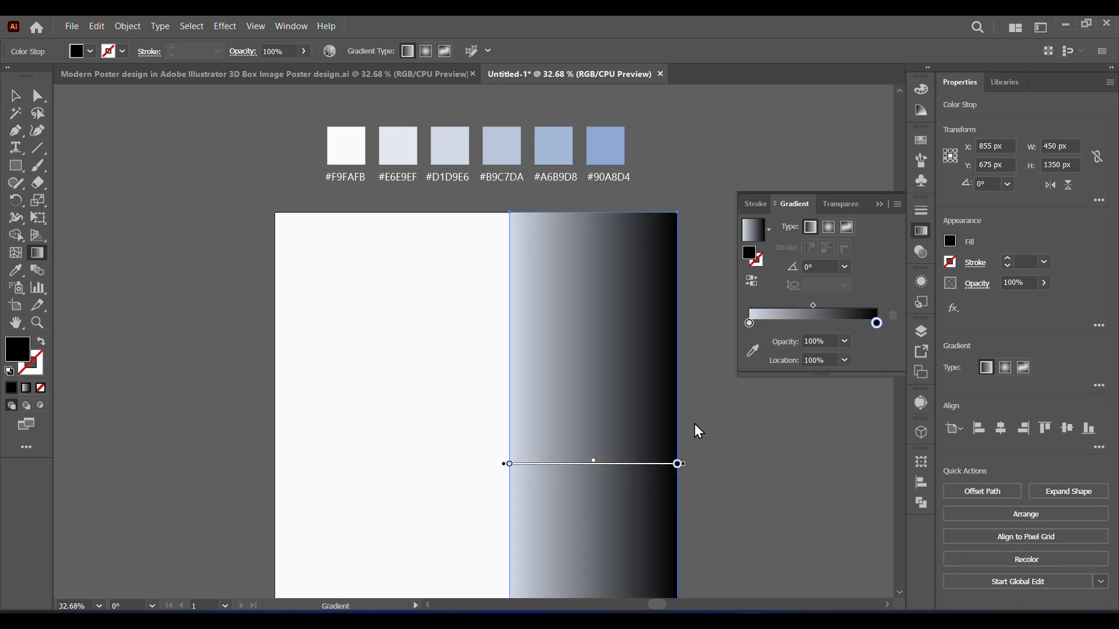
{"action": "left_click", "coordinate": [505, 154]}
{"action": "left_click", "coordinate": [555, 153]}
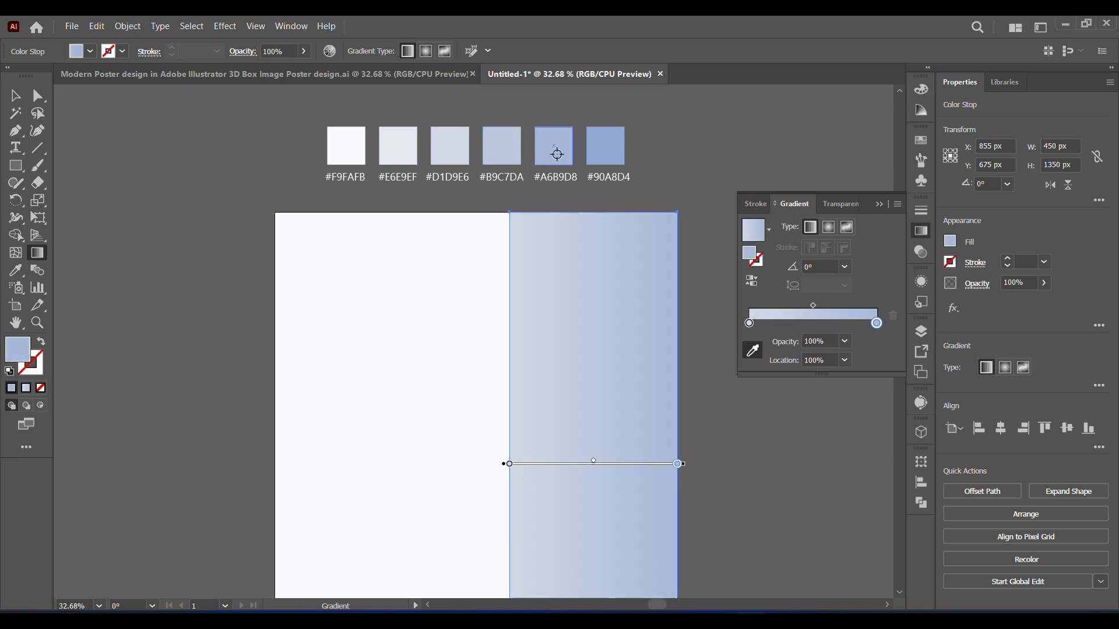
{"action": "left_click", "coordinate": [878, 204]}
{"action": "key", "text": "v"}
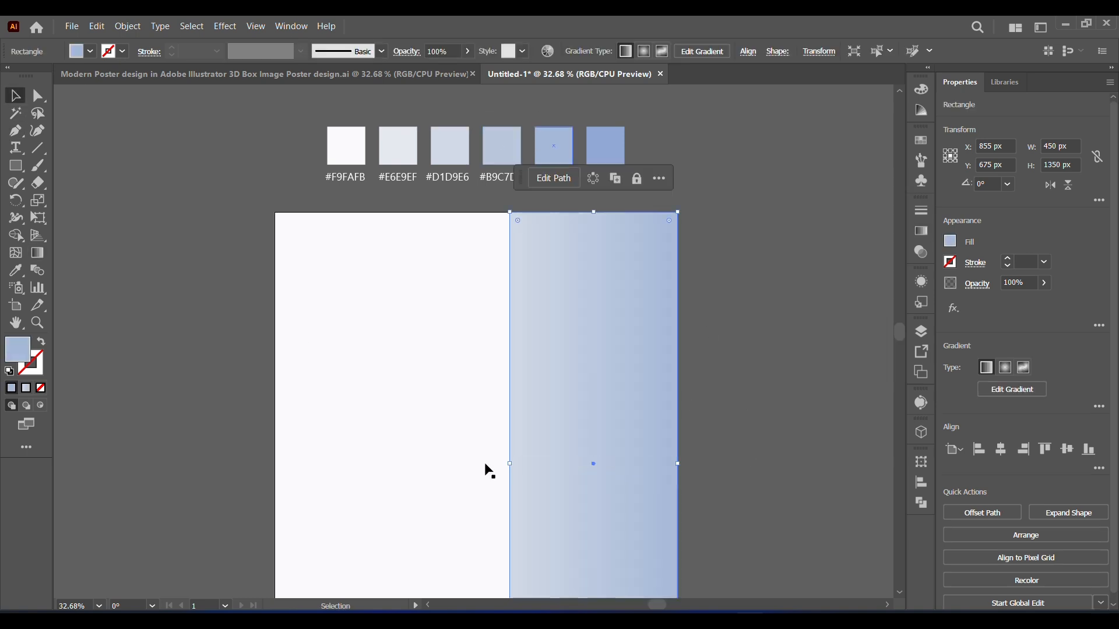
Step: Create a new rectangle 350 px wide and 850 px high on the artboard
{"action": "scroll", "coordinate": [635, 355], "scroll_direction": "down", "scroll_amount": 3}
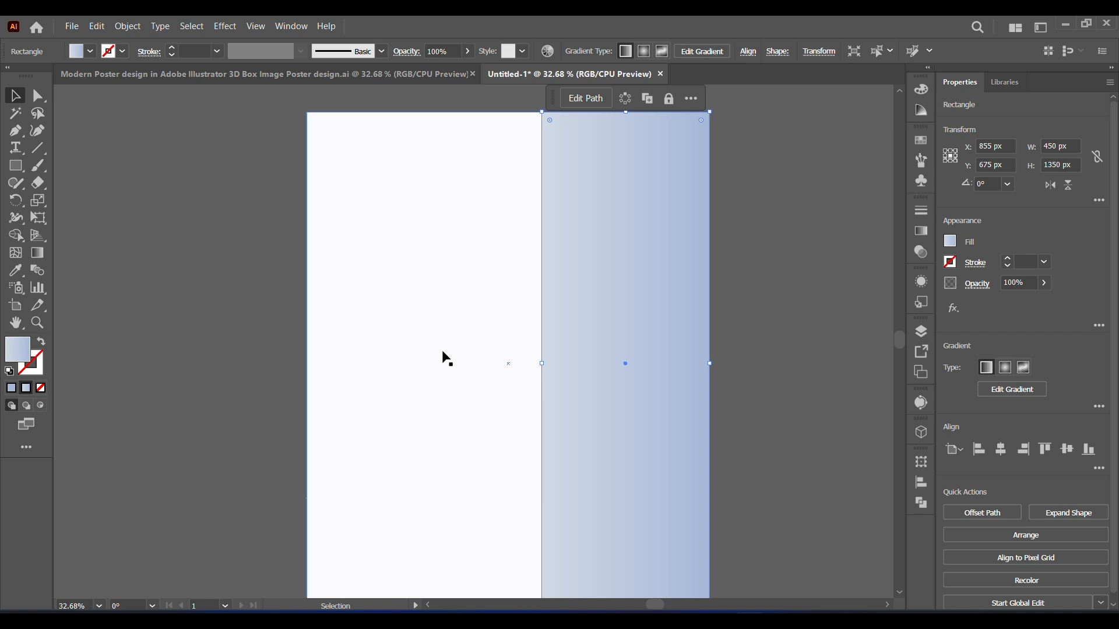
{"action": "left_click", "coordinate": [13, 168]}
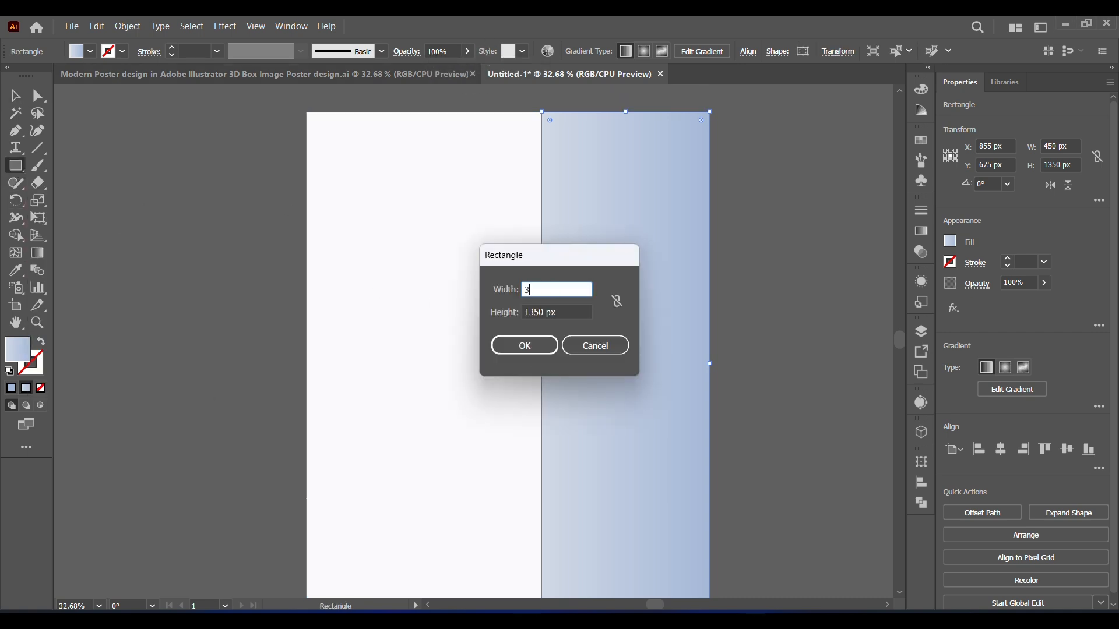
{"action": "double_click", "coordinate": [533, 311]}
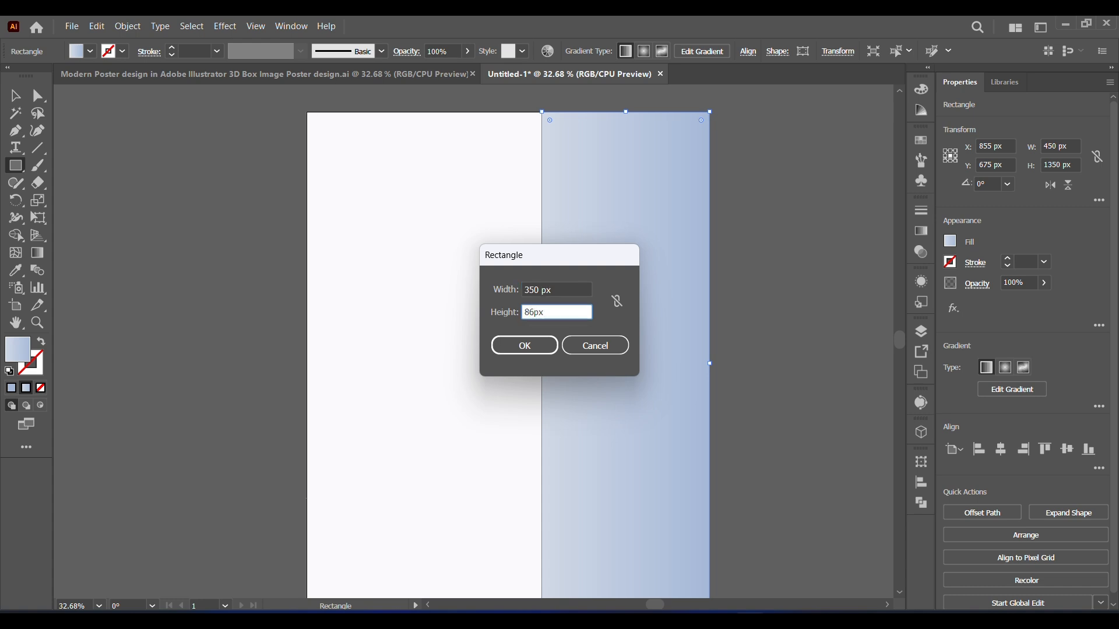
{"action": "left_click", "coordinate": [522, 350]}
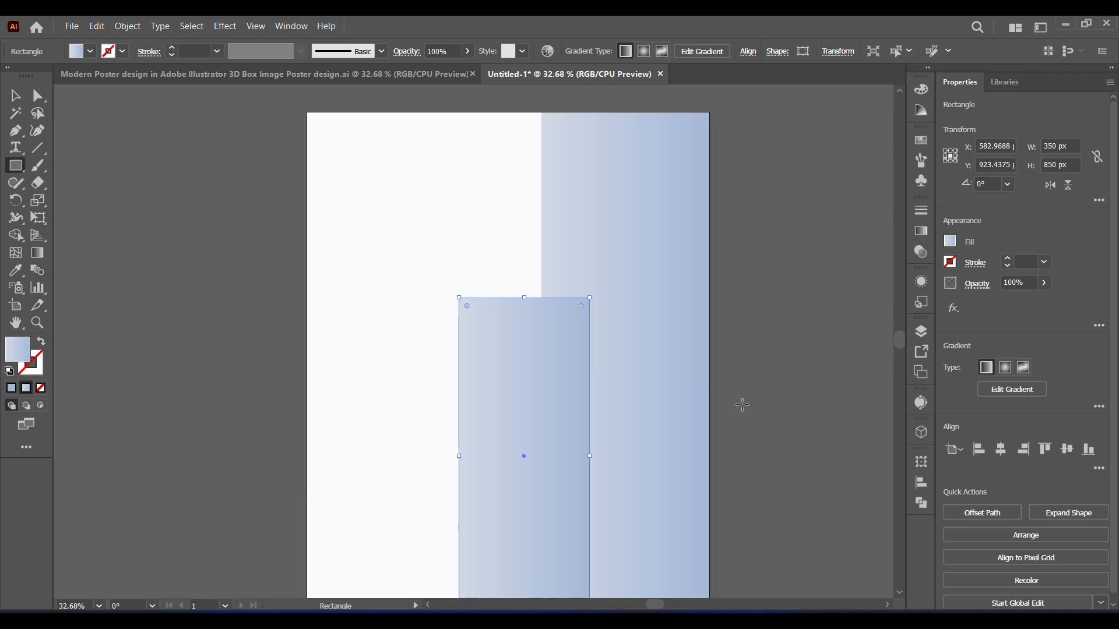
Step: Move the 350 × 850 px rectangle into the white area beside the gradient panel, to about X 317 px, Y 636 px
{"action": "key", "text": "v"}
{"action": "left_click_drag", "start_coordinate": [532, 479], "coordinate": [440, 352]}
{"action": "scroll", "coordinate": [460, 373], "scroll_direction": "down", "scroll_amount": 1}
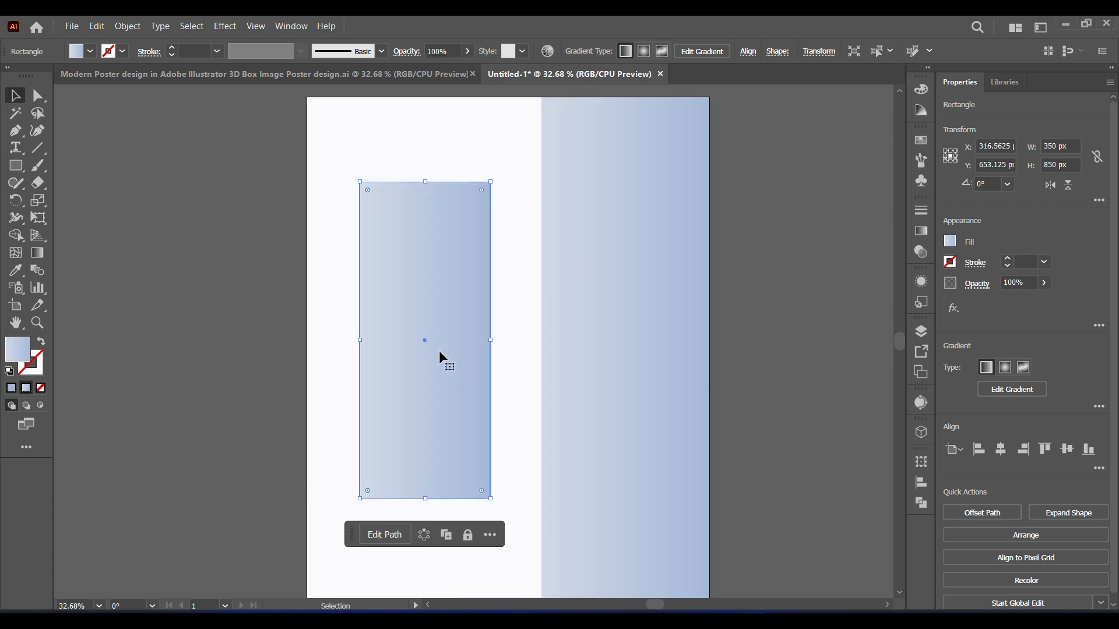
{"action": "mouse_move", "coordinate": [899, 342]}
{"action": "left_mouse_down"}
{"action": "mouse_move", "coordinate": [899, 354]}
{"action": "mouse_move", "coordinate": [896, 344]}
{"action": "left_mouse_up"}
{"action": "left_click_drag", "start_coordinate": [403, 356], "coordinate": [403, 350]}
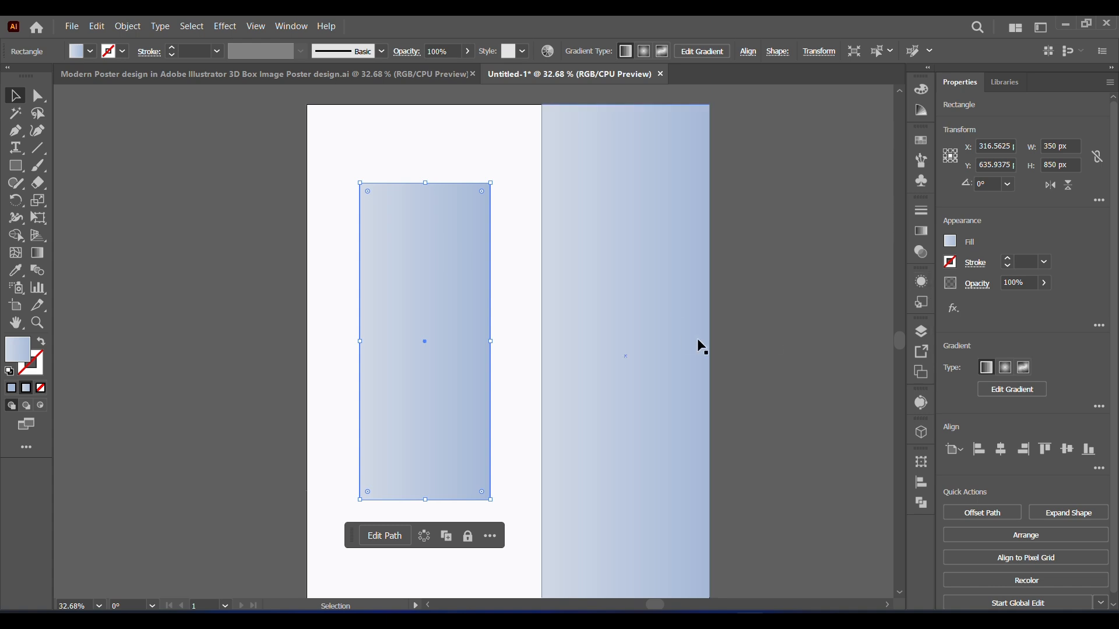
Step: Fill the 350 × 850 px rectangle with the #E6E9EF sample colour
{"action": "left_click_drag", "start_coordinate": [900, 345], "coordinate": [900, 337]}
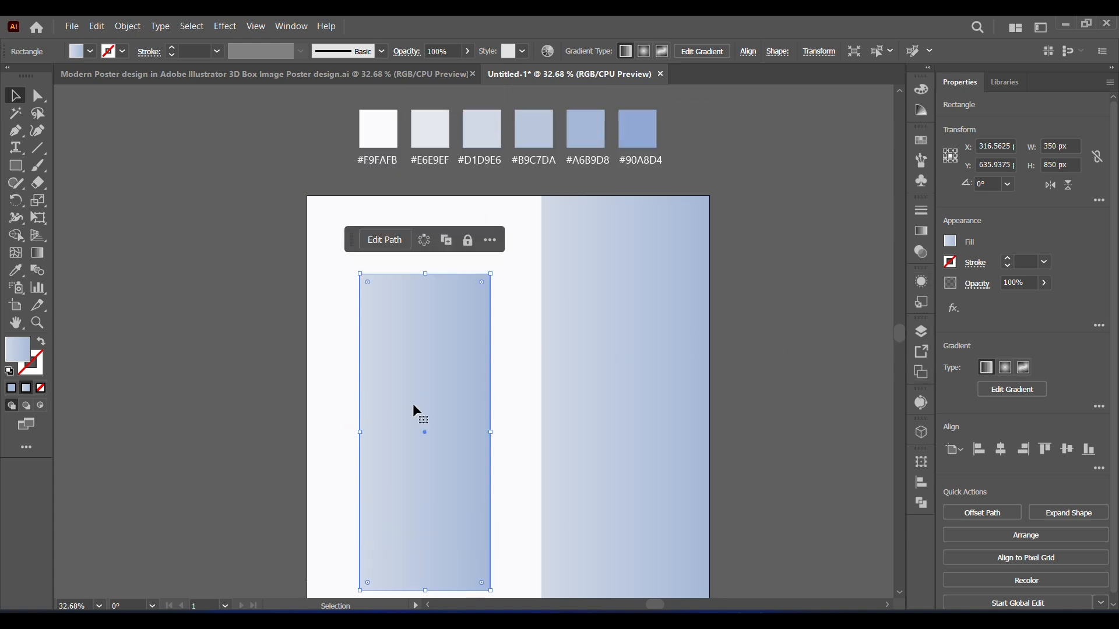
{"action": "left_click", "coordinate": [16, 271]}
{"action": "left_click", "coordinate": [430, 138]}
{"action": "left_click", "coordinate": [16, 97]}
Step: Slant the light rectangle by moving its upper-right corner down to about Y 445 px and its lower-right corner up to Y 937.5 px
{"action": "left_click_drag", "start_coordinate": [595, 440], "coordinate": [602, 310]}
{"action": "scroll", "coordinate": [734, 592], "scroll_direction": "up", "scroll_amount": 2}
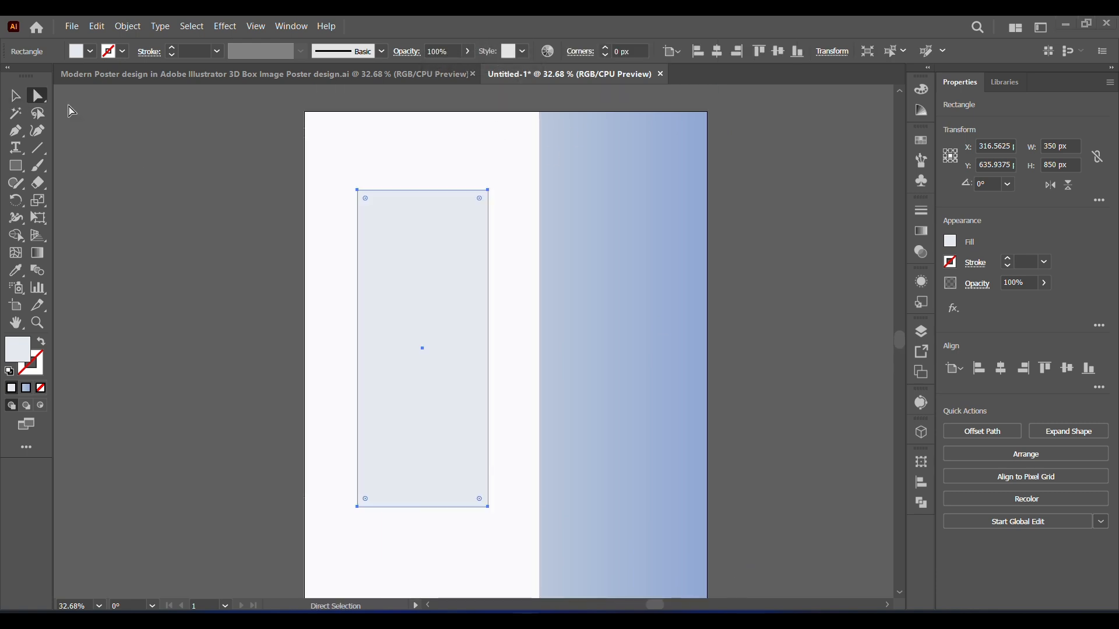
{"action": "left_click", "coordinate": [39, 96]}
{"action": "left_click_drag", "start_coordinate": [488, 191], "coordinate": [488, 278]}
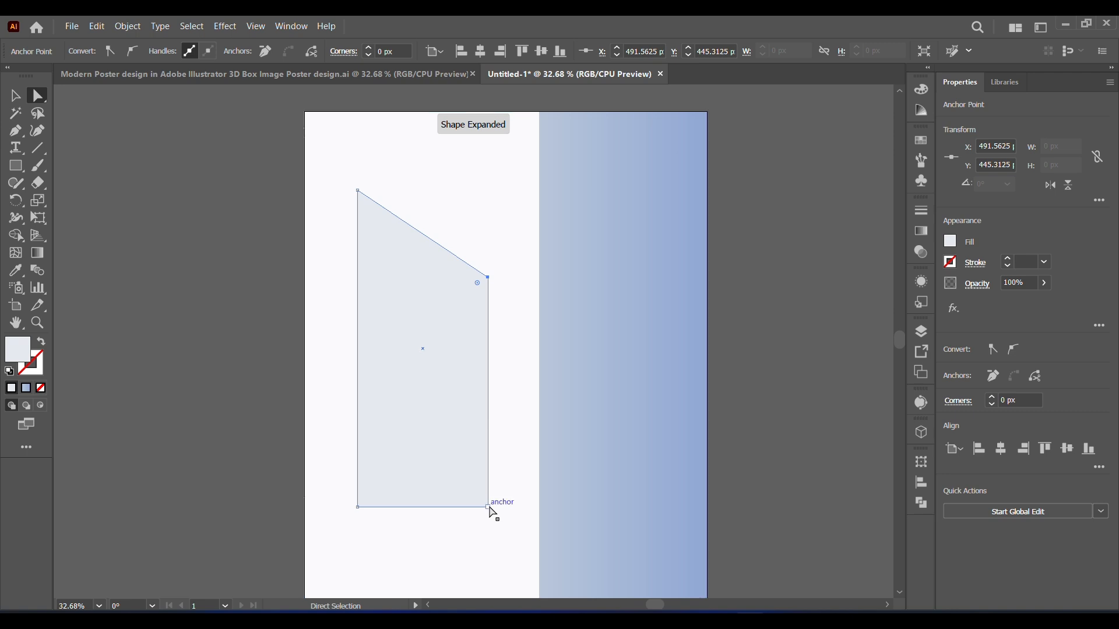
{"action": "left_click_drag", "start_coordinate": [489, 507], "coordinate": [488, 456]}
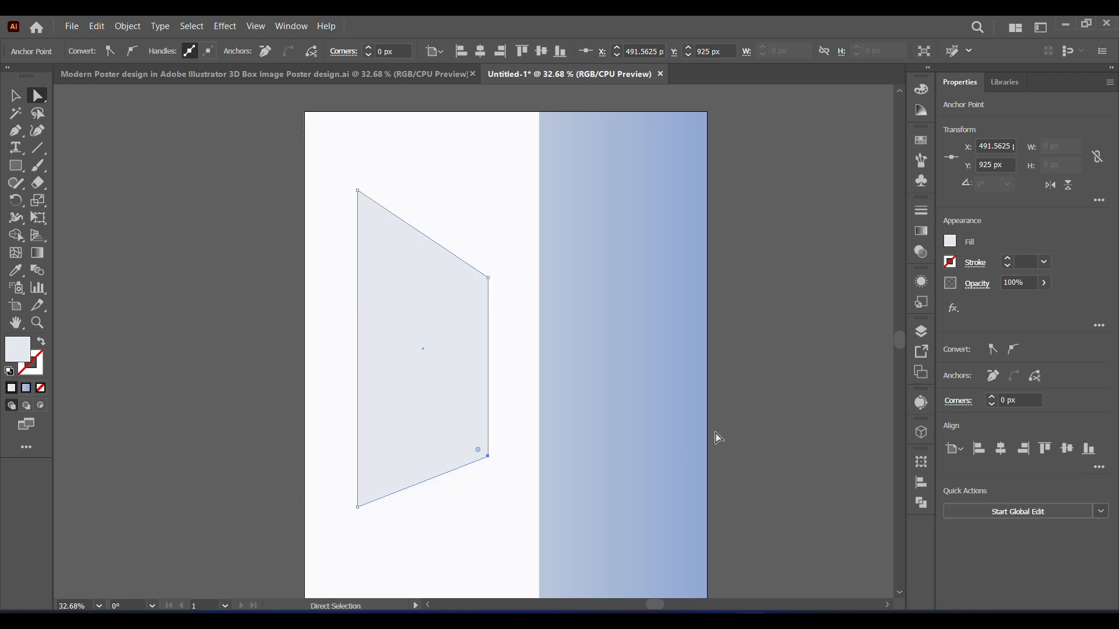
{"action": "left_click", "coordinate": [488, 457]}
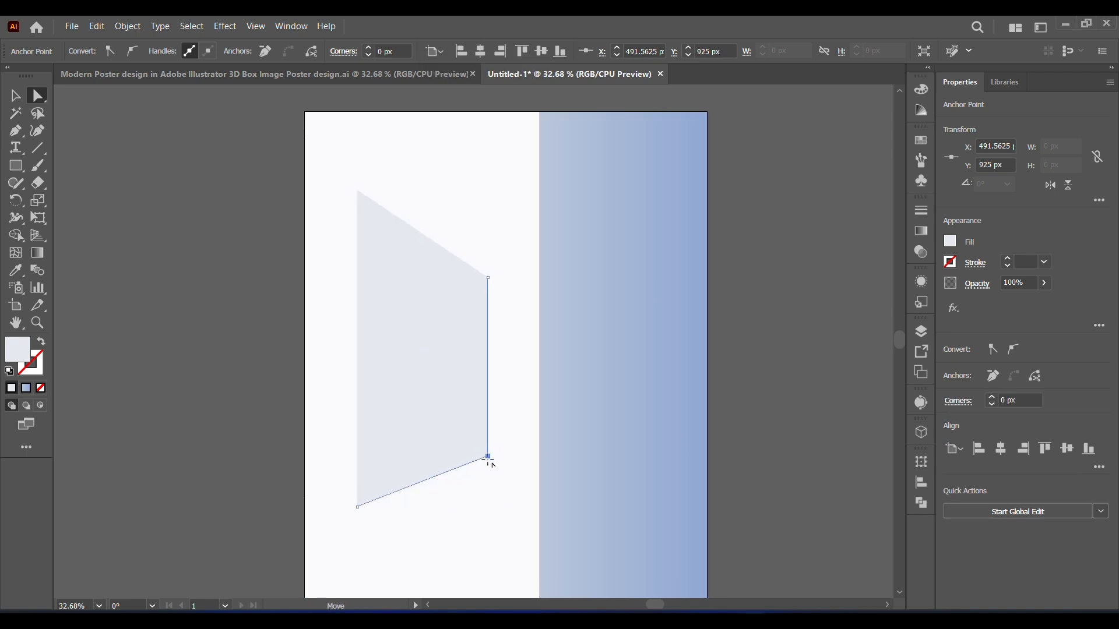
{"action": "left_click_drag", "start_coordinate": [487, 458], "coordinate": [487, 461]}
Step: Draw a line along the slanted upper edge of the light shape and give it a white 1 pt stroke
{"action": "key", "text": "backslash"}
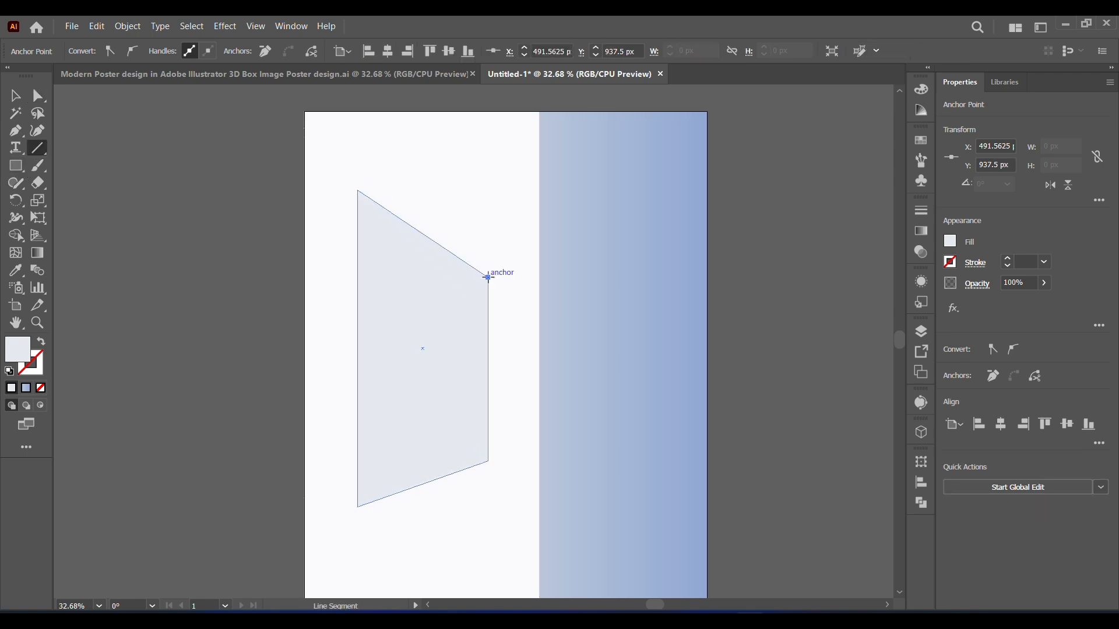
{"action": "left_click_drag", "start_coordinate": [488, 277], "coordinate": [488, 278]}
{"action": "left_click", "coordinate": [36, 368]}
{"action": "left_click", "coordinate": [14, 390]}
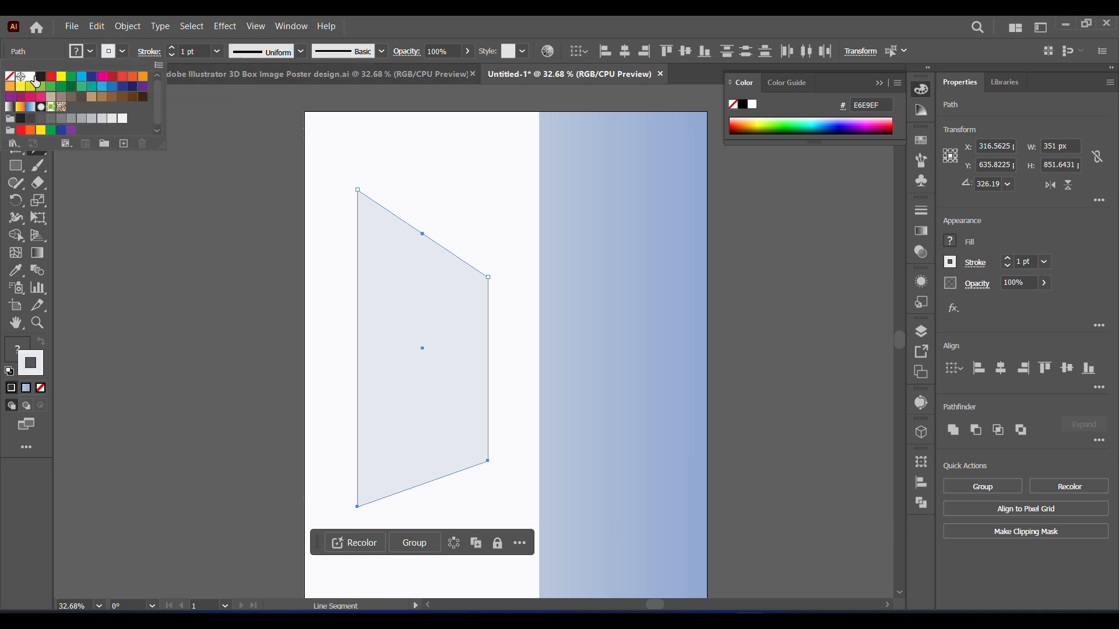
{"action": "key", "text": "v"}
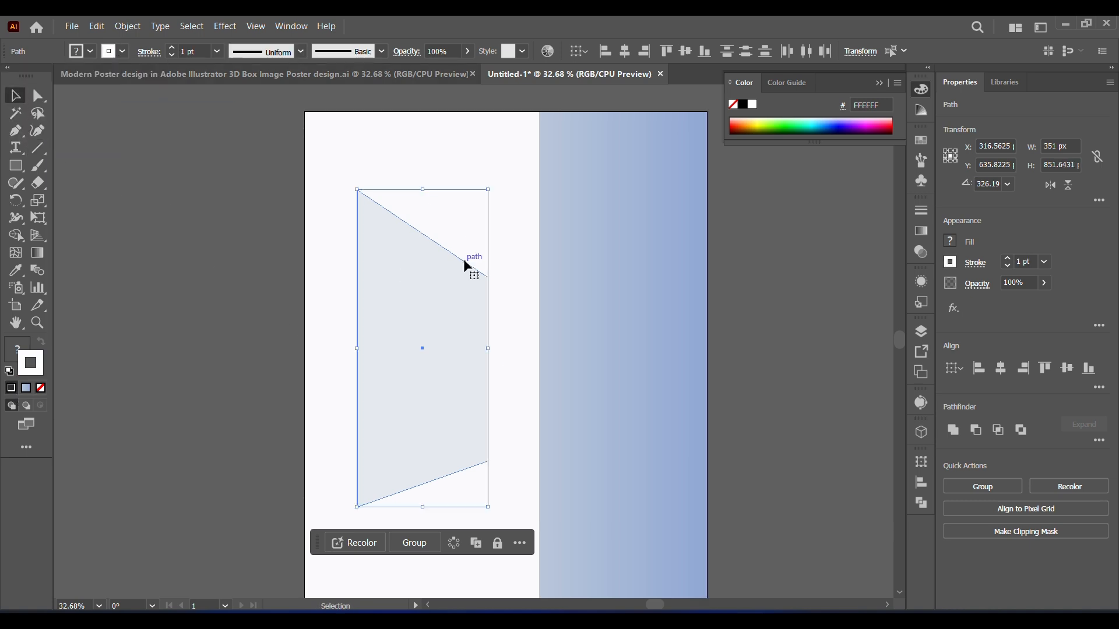
Step: Select only the slanted white line and place a copy of it across the upper part of the blue gradient panel
{"action": "left_click", "coordinate": [181, 244]}
{"action": "left_click", "coordinate": [446, 253]}
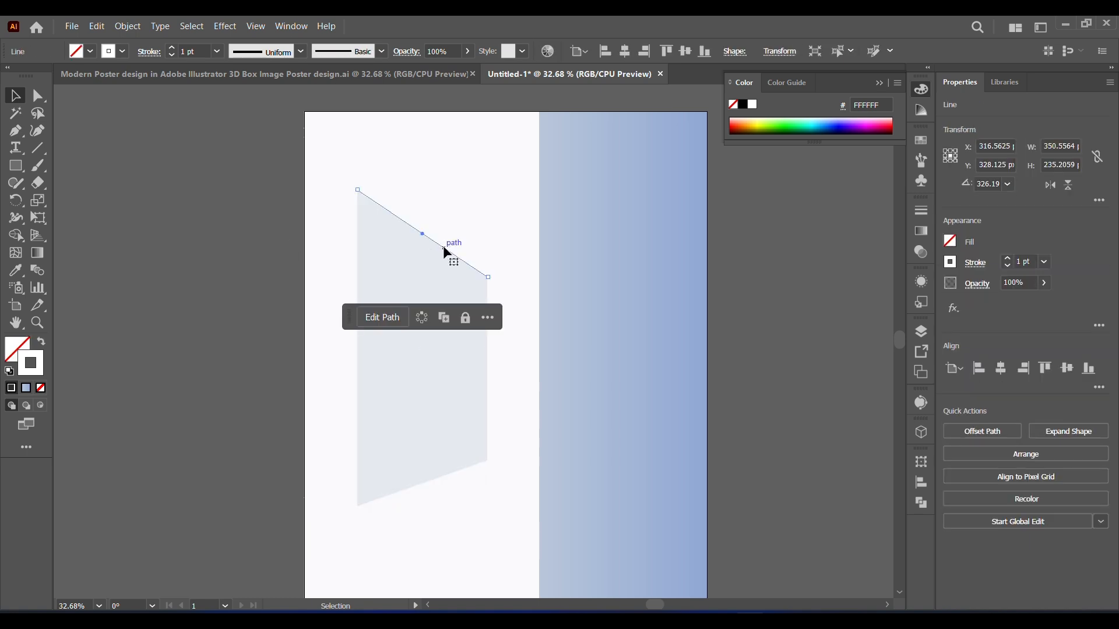
{"action": "left_click_drag", "start_coordinate": [444, 248], "coordinate": [641, 192]}
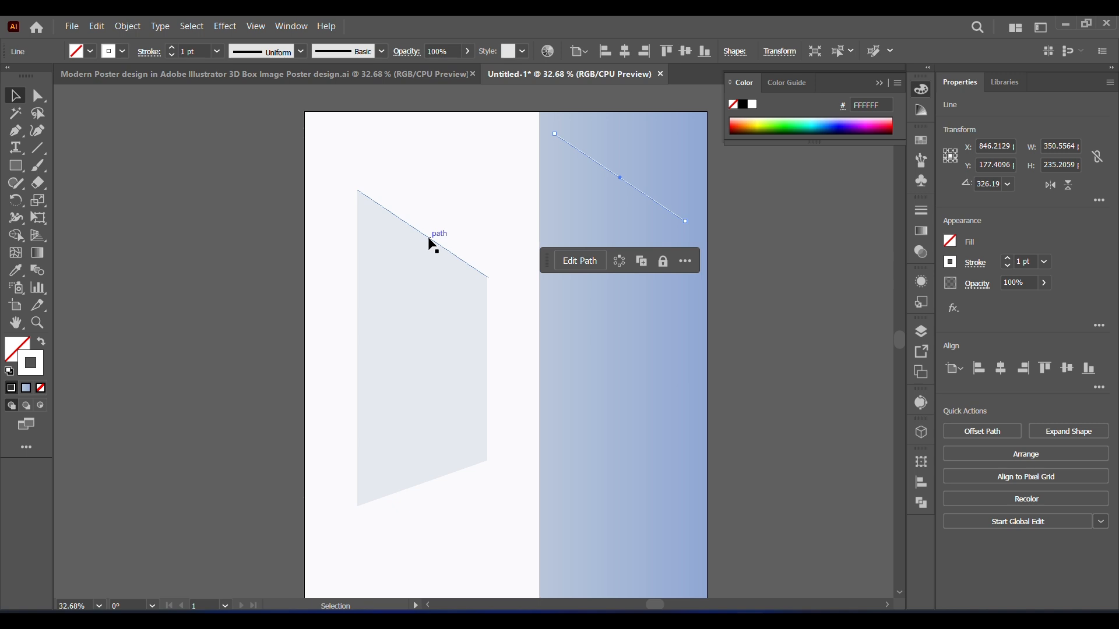
Step: Select the white line on the light shape together with its copy on the gradient panel and group them
{"action": "left_click", "coordinate": [517, 97]}
{"action": "left_click", "coordinate": [659, 202]}
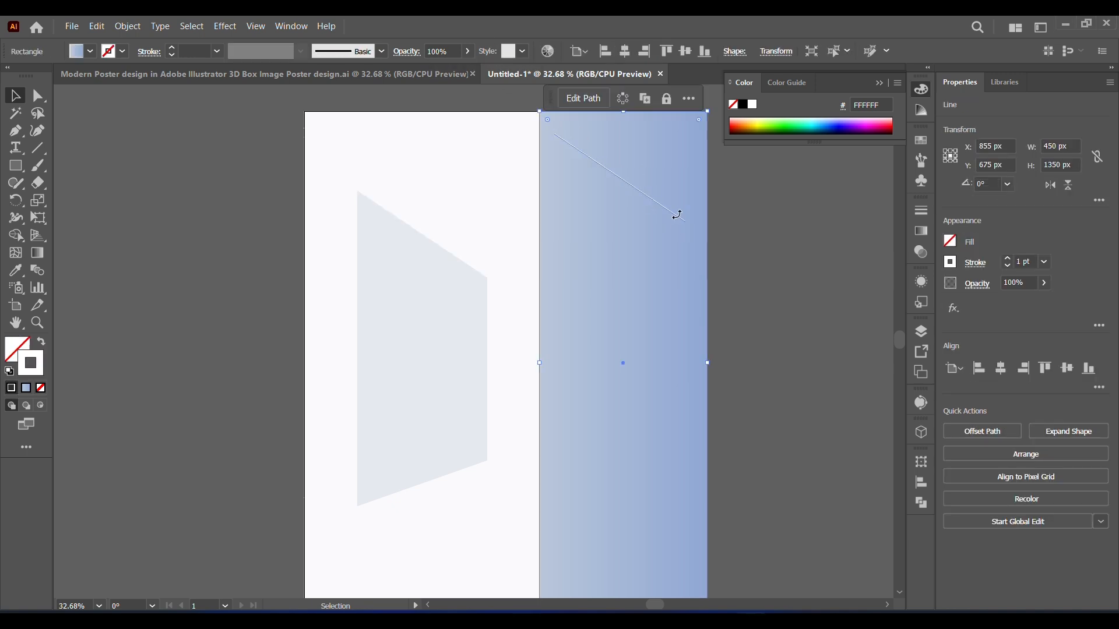
{"action": "left_click", "coordinate": [674, 214]}
{"action": "left_click", "coordinate": [465, 262], "text": "shift"}
{"action": "right_click", "coordinate": [462, 264]}
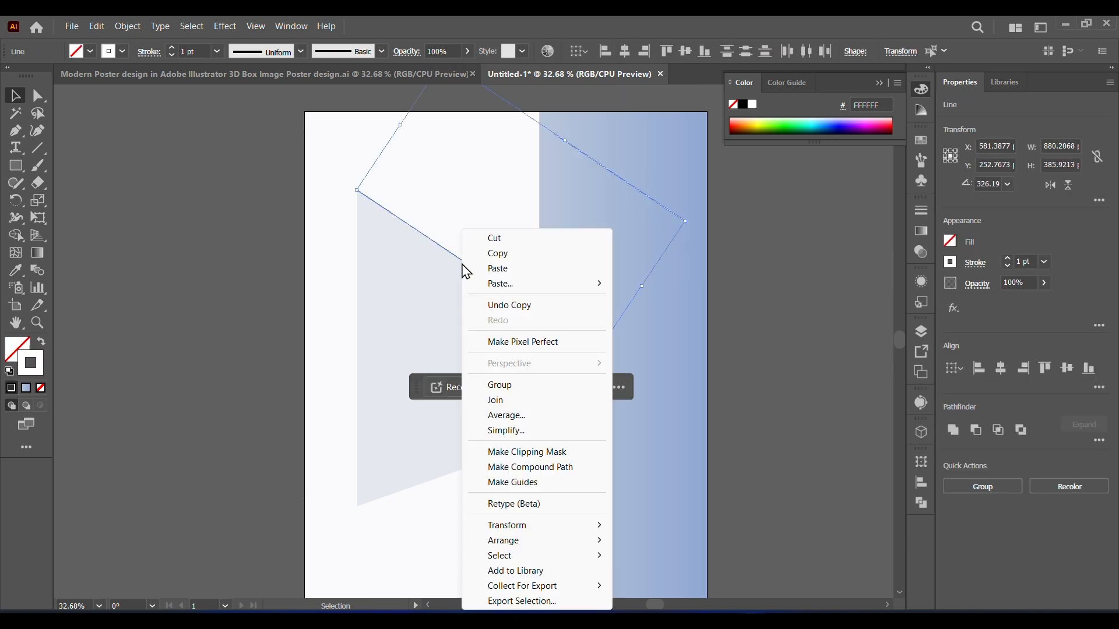
{"action": "left_click", "coordinate": [499, 386]}
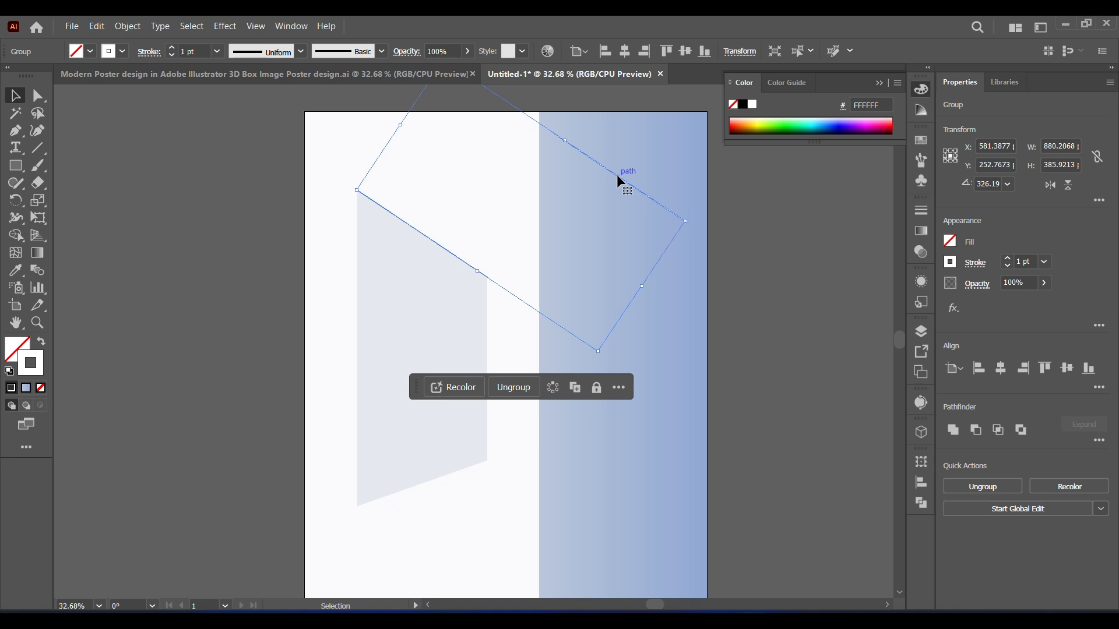
Step: Join the right endpoints of the white line on the light shape and its copy on the gradient panel with a straight segment
{"action": "key", "text": "ctrl+shift+a"}
{"action": "key", "text": "a"}
{"action": "left_click", "coordinate": [685, 221]}
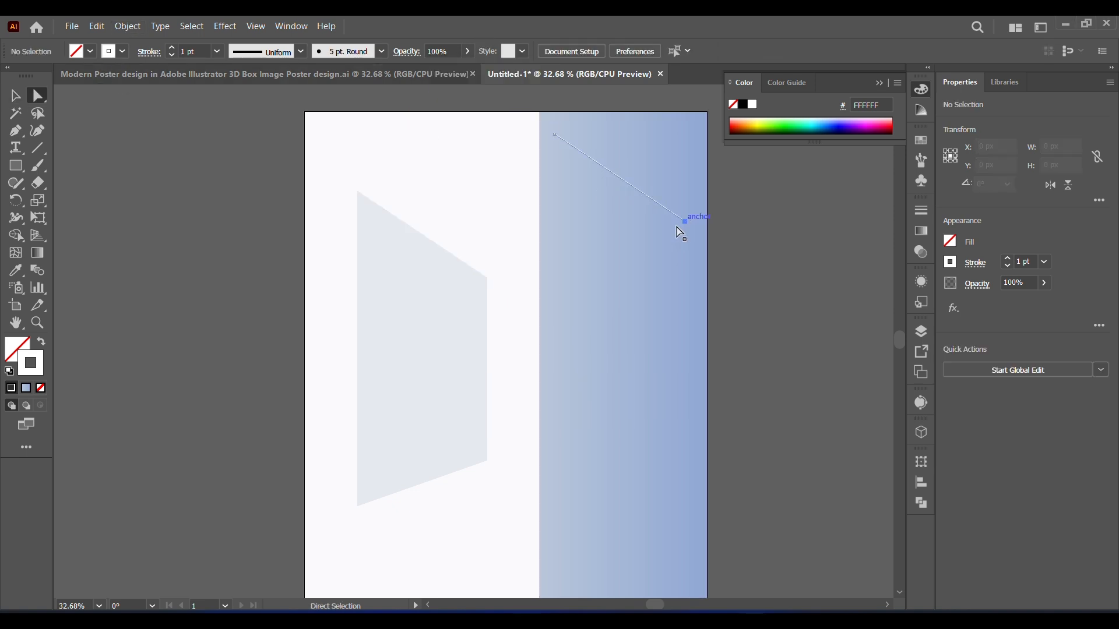
{"action": "left_click", "coordinate": [487, 278], "text": "shift"}
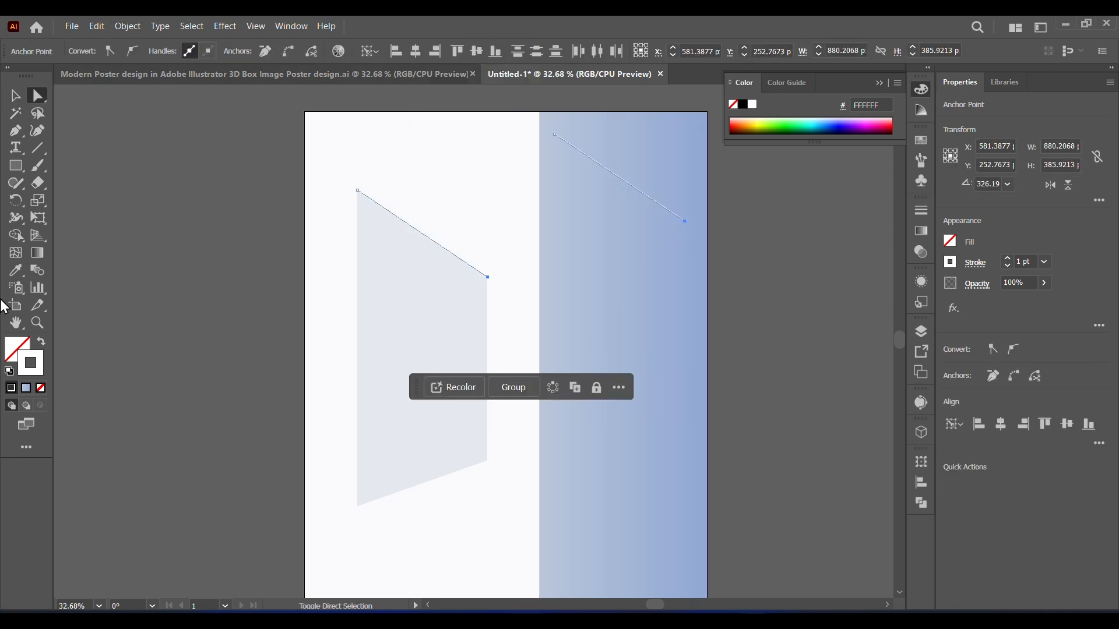
{"action": "left_click", "coordinate": [127, 26]}
{"action": "mouse_move", "coordinate": [170, 379]}
{"action": "left_click", "coordinate": [369, 385]}
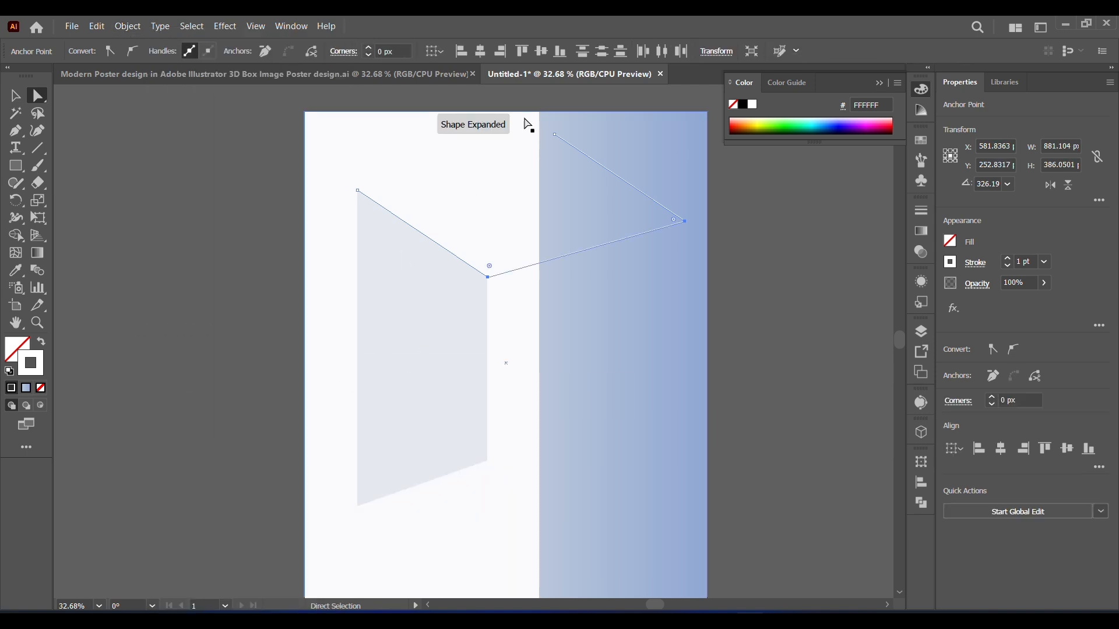
Step: Join the two lines' upper-left endpoints to close the outline into a slanted four-sided top face
{"action": "left_click", "coordinate": [553, 135]}
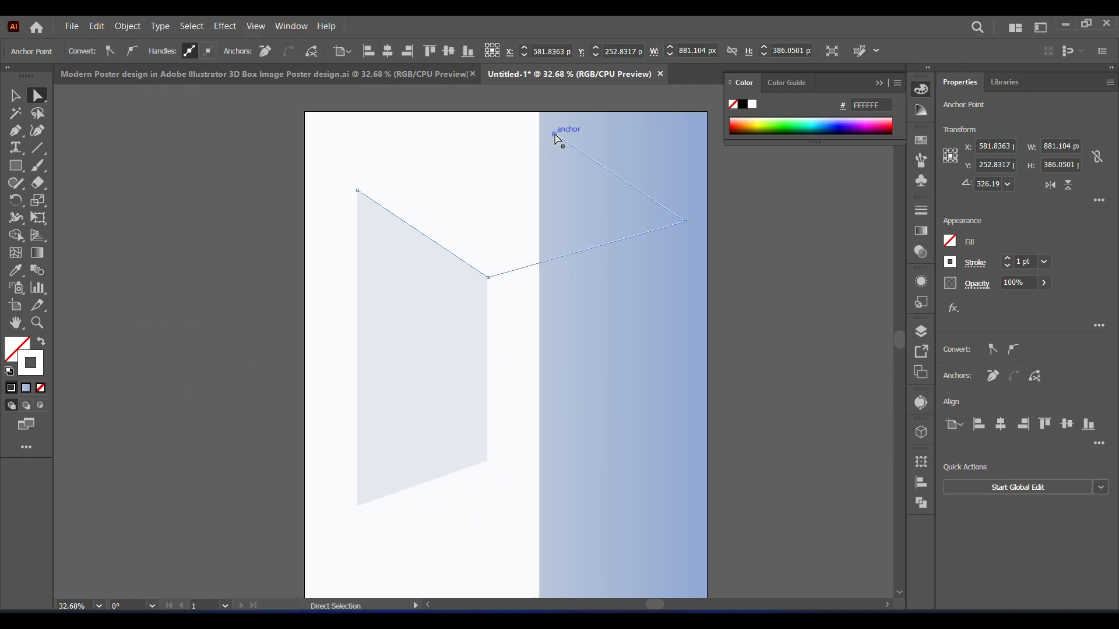
{"action": "left_click", "coordinate": [357, 190], "text": "shift"}
{"action": "left_click", "coordinate": [127, 26]}
{"action": "mouse_move", "coordinate": [175, 383]}
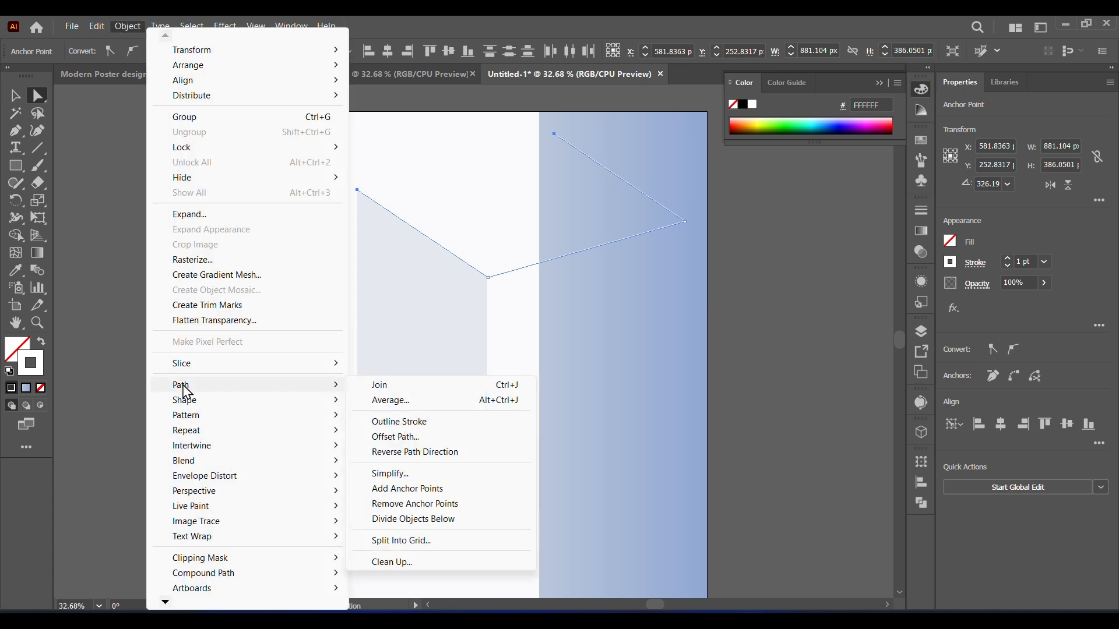
{"action": "left_click", "coordinate": [390, 385]}
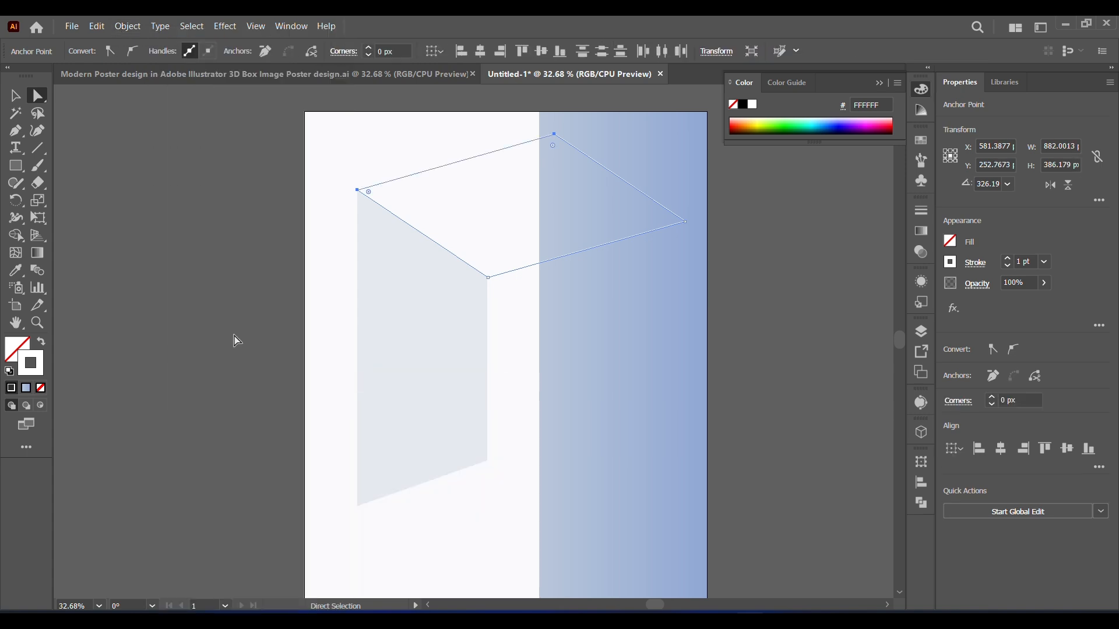
Step: Fill the closed top face with the #D1D9E6 palette colour sampled using the Eyedropper
{"action": "key", "text": "v"}
{"action": "scroll", "coordinate": [268, 230], "scroll_direction": "up", "scroll_amount": 2}
{"action": "left_click", "coordinate": [122, 293]}
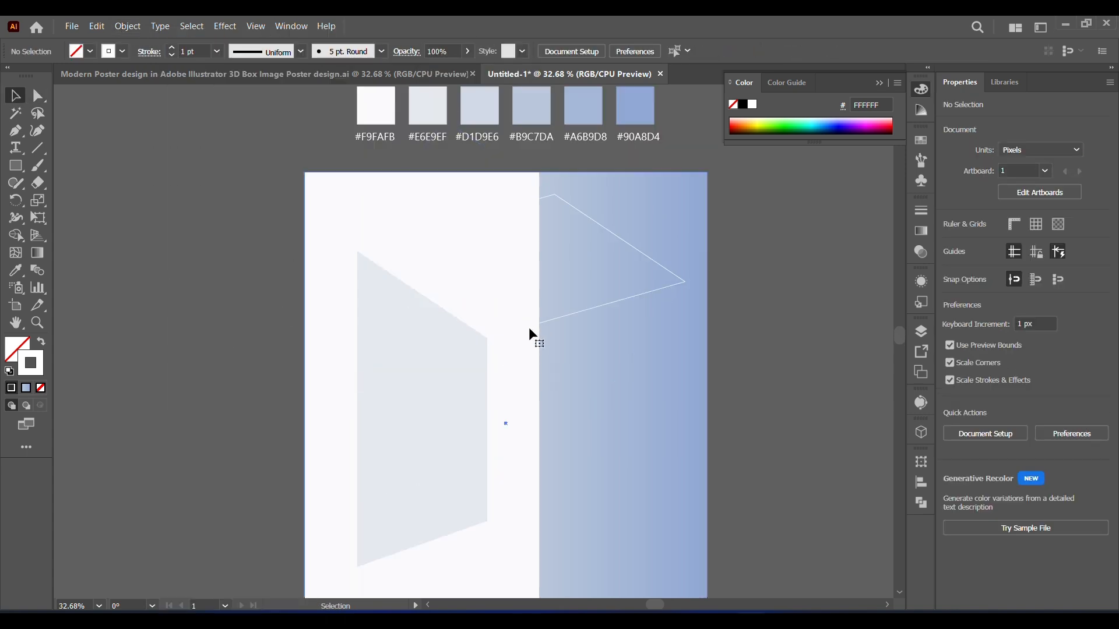
{"action": "left_click", "coordinate": [529, 330]}
{"action": "key", "text": "i"}
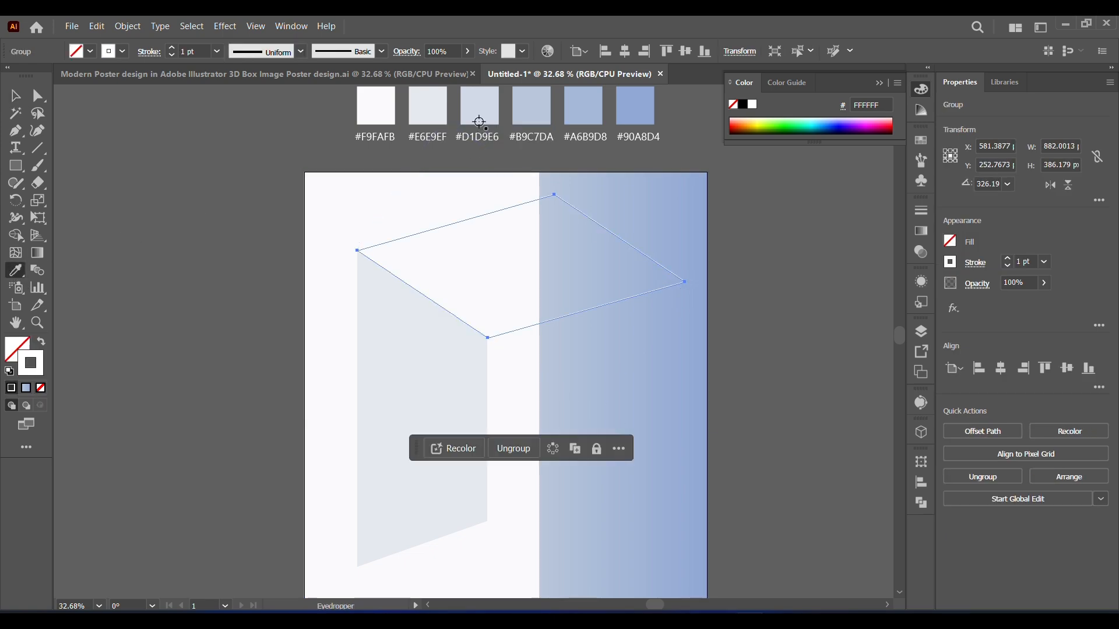
{"action": "left_click", "coordinate": [479, 122]}
{"action": "left_click", "coordinate": [12, 99]}
Step: Copy the left face in place and mirror it horizontally across its inner edge, stretching it to about 529 px wide as the right face
{"action": "left_click", "coordinate": [428, 382]}
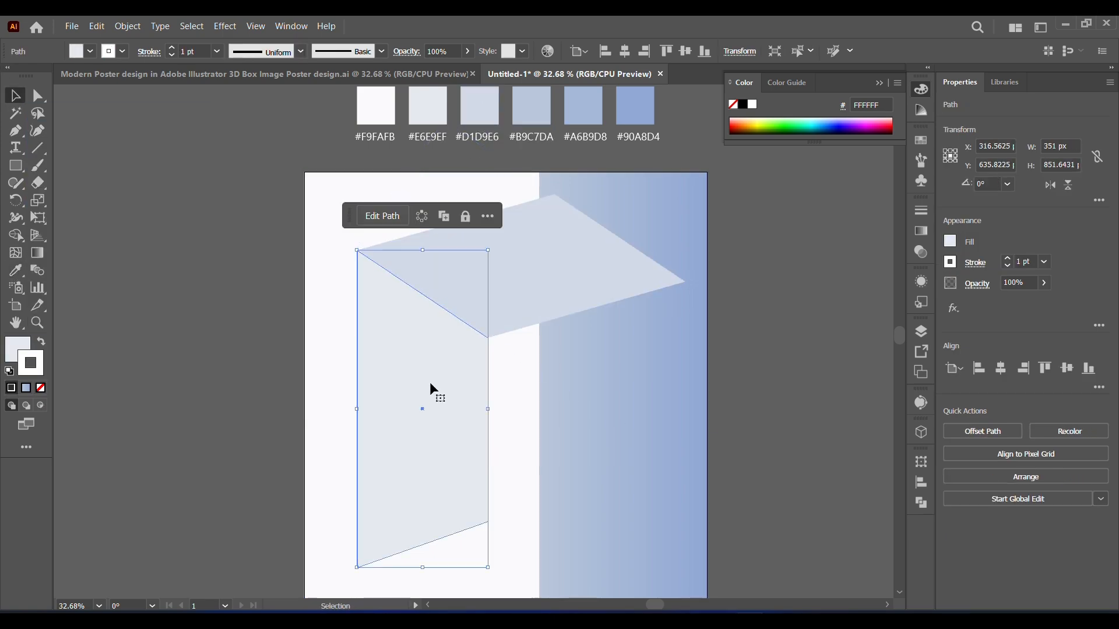
{"action": "left_click", "coordinate": [127, 27]}
{"action": "mouse_move", "coordinate": [97, 26]}
{"action": "left_click", "coordinate": [117, 95]}
{"action": "left_click", "coordinate": [96, 27]}
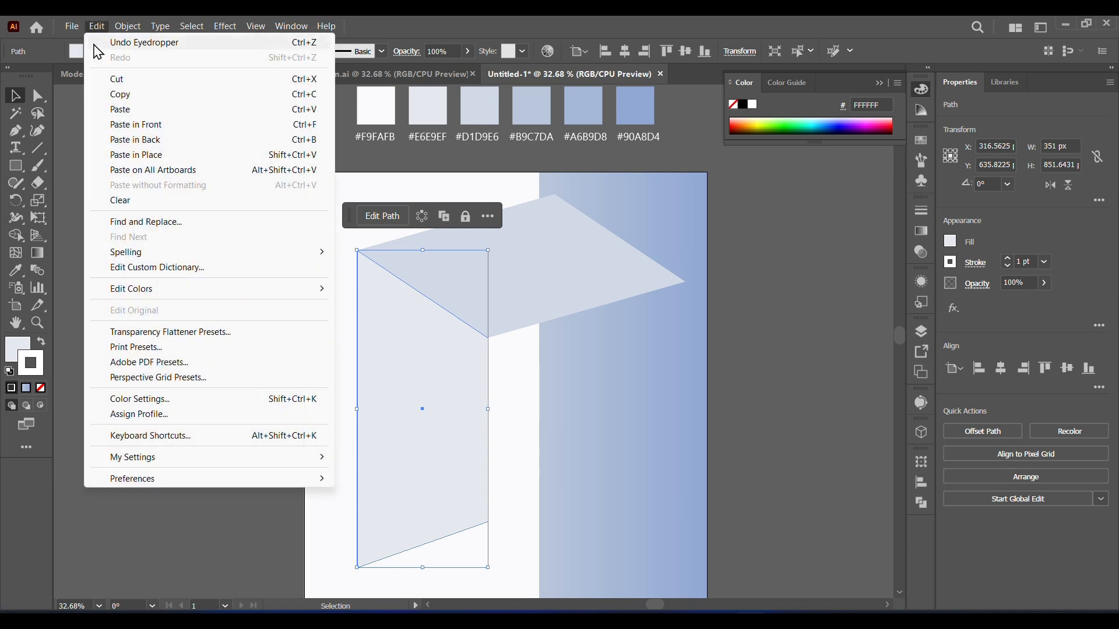
{"action": "left_click", "coordinate": [110, 155]}
{"action": "left_click_drag", "start_coordinate": [359, 410], "coordinate": [685, 446]}
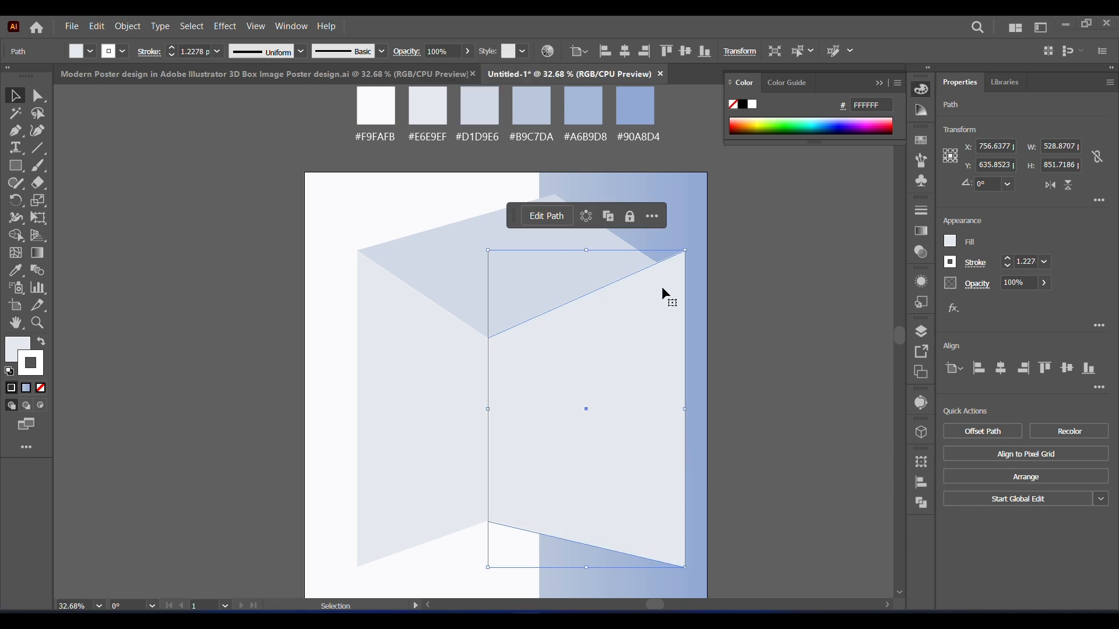
Step: Move the right face's upper-right corner down to about Y 303 px, close to the top face's right corner
{"action": "key", "text": "a"}
{"action": "mouse_move", "coordinate": [685, 250]}
{"action": "left_mouse_down"}
{"action": "mouse_move", "coordinate": [674, 274]}
{"action": "mouse_move", "coordinate": [727, 285]}
{"action": "mouse_move", "coordinate": [684, 251]}
{"action": "left_mouse_up"}
{"action": "left_click", "coordinate": [21, 104]}
{"action": "mouse_move", "coordinate": [682, 408]}
{"action": "left_mouse_down"}
{"action": "mouse_move", "coordinate": [654, 409]}
{"action": "mouse_move", "coordinate": [685, 409]}
{"action": "left_mouse_up"}
{"action": "left_click", "coordinate": [38, 95]}
{"action": "left_click_drag", "start_coordinate": [685, 253], "coordinate": [684, 285]}
{"action": "key", "text": "ctrl+z"}
{"action": "left_click", "coordinate": [686, 252]}
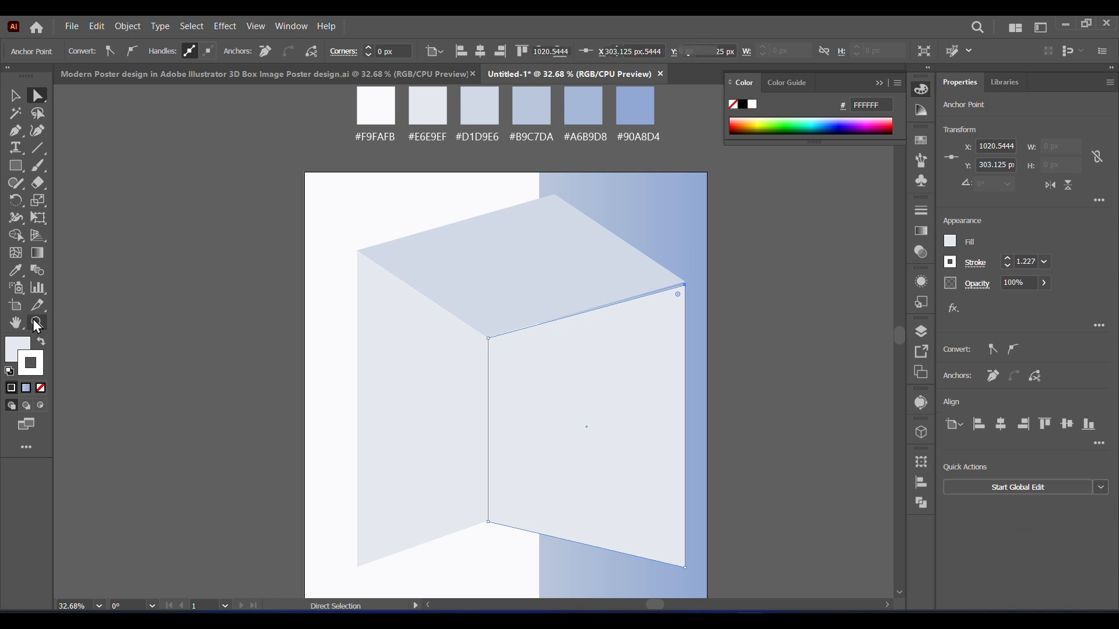
Step: Snap the right face's upper-right corner exactly onto the top face's right corner, at about X 1021 px and Y 295 px
{"action": "left_click", "coordinate": [37, 322]}
{"action": "left_click_drag", "start_coordinate": [375, 215], "coordinate": [757, 413]}
{"action": "left_click", "coordinate": [37, 97]}
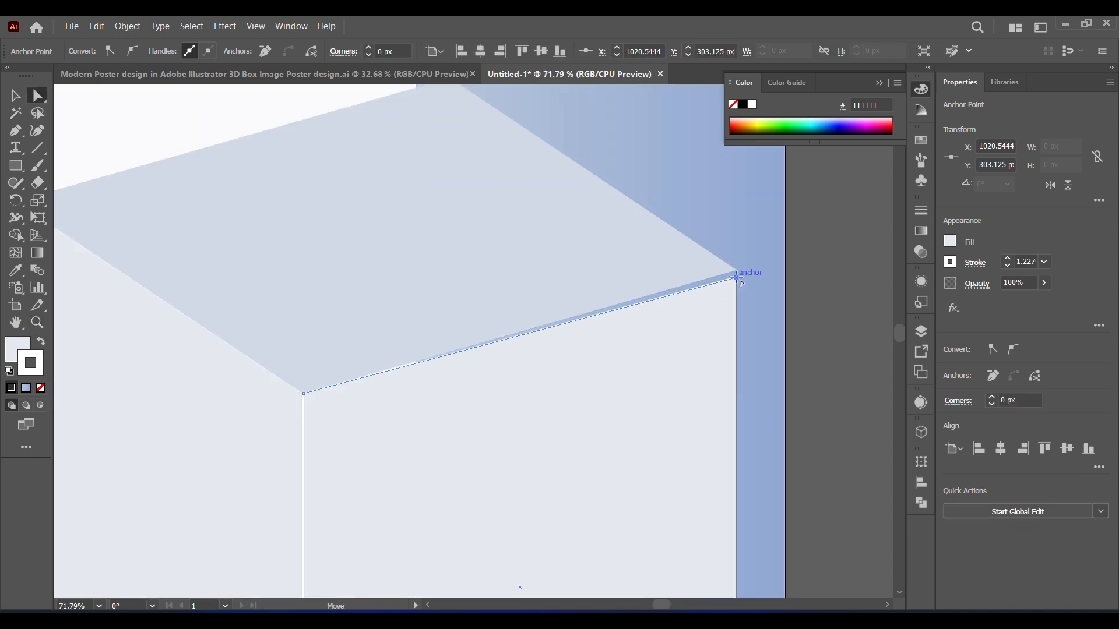
{"action": "left_click_drag", "start_coordinate": [740, 282], "coordinate": [738, 269]}
Step: Remove the white stroke from both the right face and the left face of the box
{"action": "left_click_drag", "start_coordinate": [618, 502], "coordinate": [566, 82]}
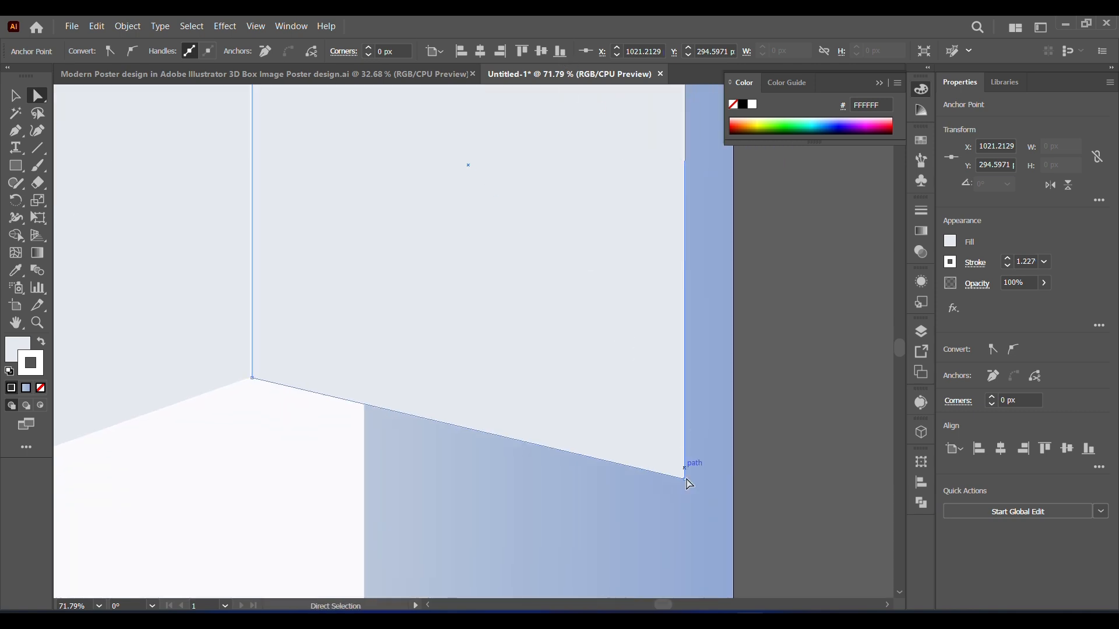
{"action": "left_click", "coordinate": [827, 484]}
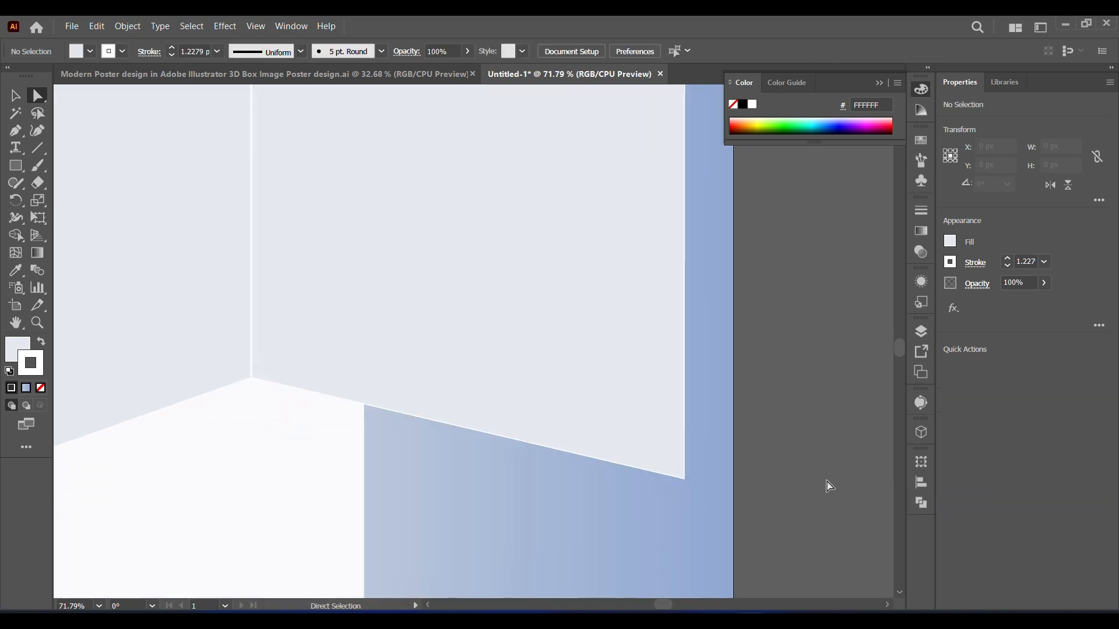
{"action": "left_click", "coordinate": [555, 373]}
{"action": "left_click", "coordinate": [41, 388]}
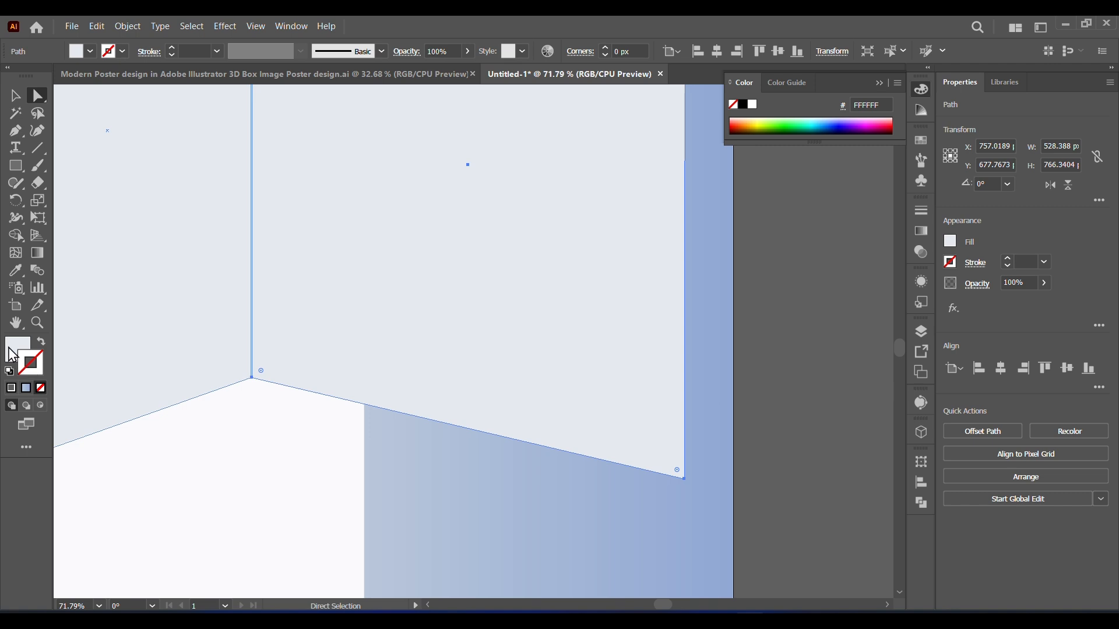
{"action": "left_click", "coordinate": [805, 460]}
{"action": "left_click", "coordinate": [155, 352]}
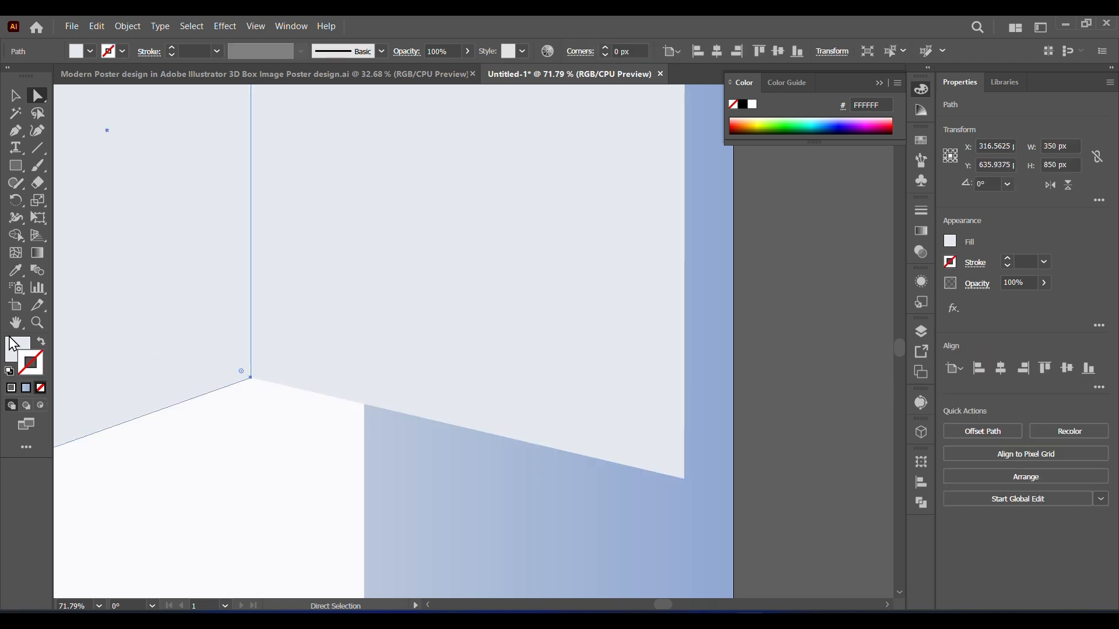
{"action": "left_click", "coordinate": [817, 427]}
{"action": "left_click", "coordinate": [145, 298]}
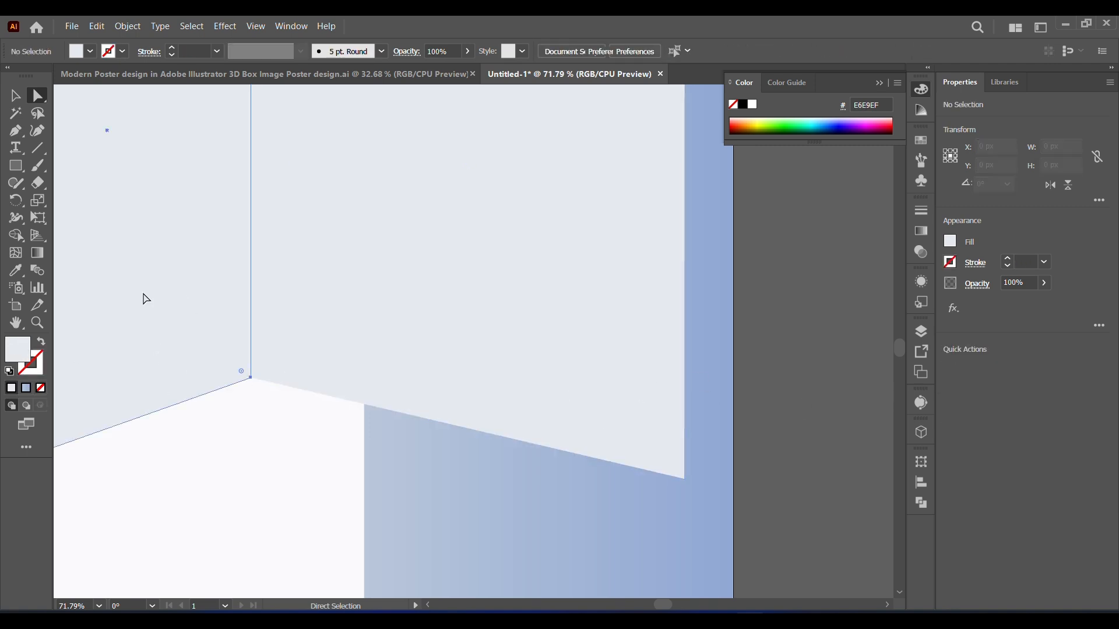
Step: Fill the box's right face with the near-white #F9FAFB palette colour using the Eyedropper
{"action": "left_click", "coordinate": [446, 309]}
{"action": "left_click_drag", "start_coordinate": [401, 233], "coordinate": [500, 416]}
{"action": "left_click", "coordinate": [98, 607]}
{"action": "left_click", "coordinate": [107, 592]}
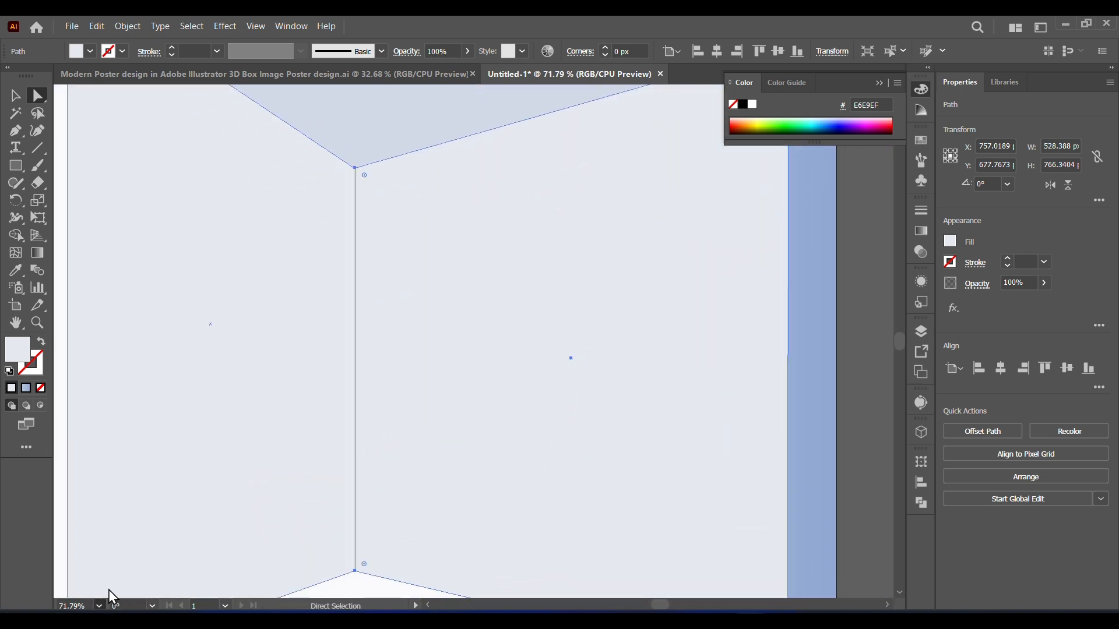
{"action": "left_click", "coordinate": [15, 98]}
{"action": "left_click", "coordinate": [120, 209]}
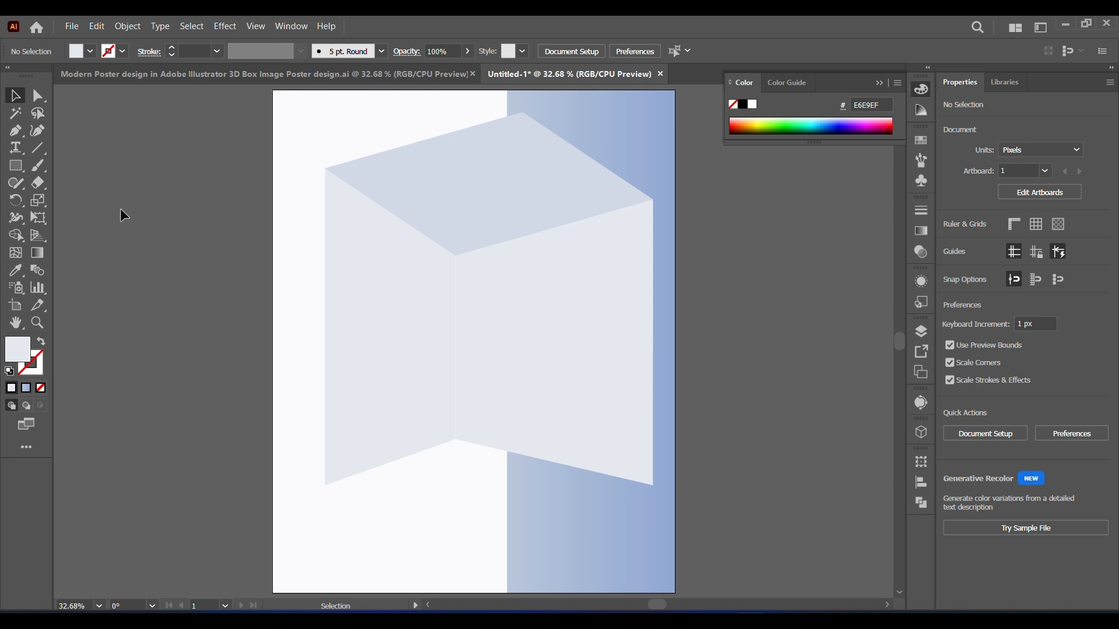
{"action": "scroll", "coordinate": [478, 175], "scroll_direction": "up", "scroll_amount": 3}
{"action": "left_click", "coordinate": [524, 396]}
{"action": "left_click", "coordinate": [15, 272]}
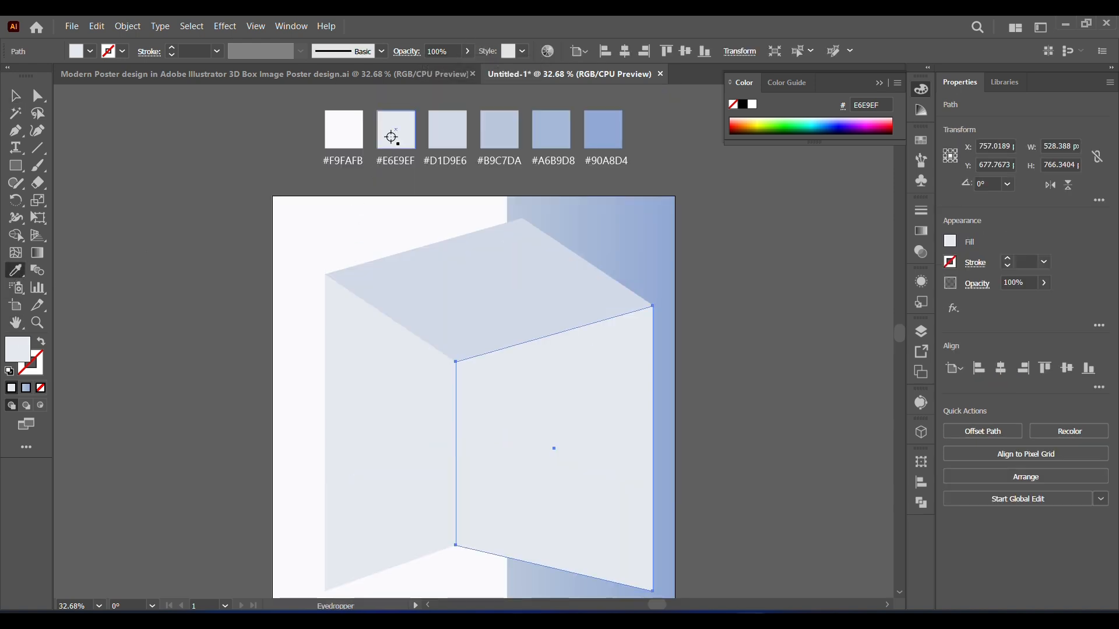
{"action": "left_click", "coordinate": [362, 137]}
{"action": "left_click", "coordinate": [16, 95]}
{"action": "left_click", "coordinate": [829, 438]}
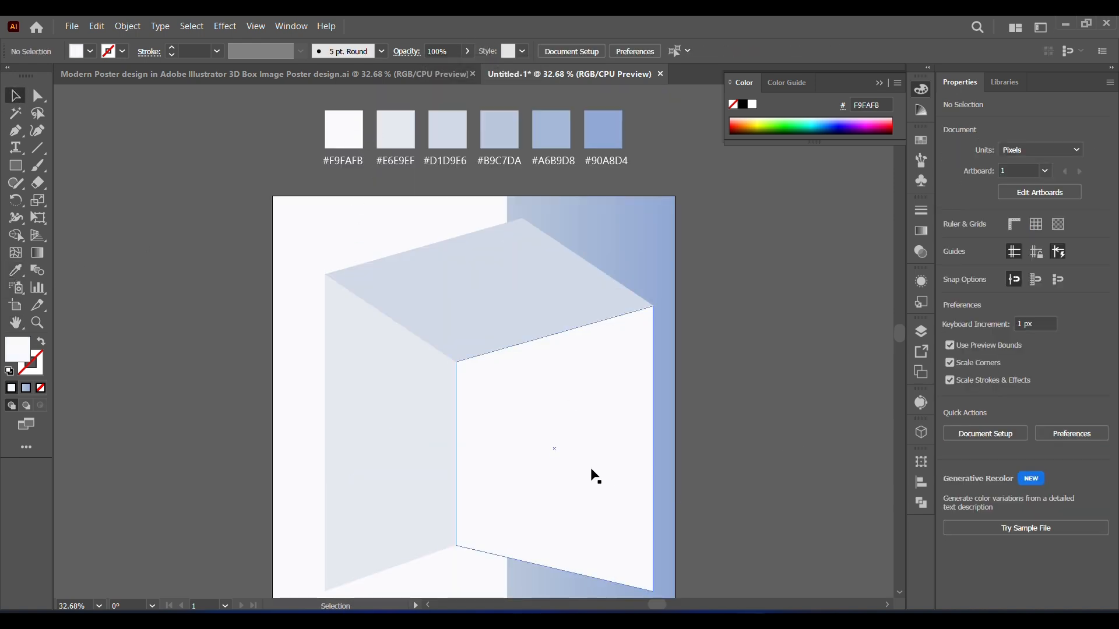
Step: Try raising a new anchor point on the right face's lower edge, at the gradient panel's left edge, to about Y 936 px
{"action": "left_click_drag", "start_coordinate": [592, 474], "coordinate": [567, 379]}
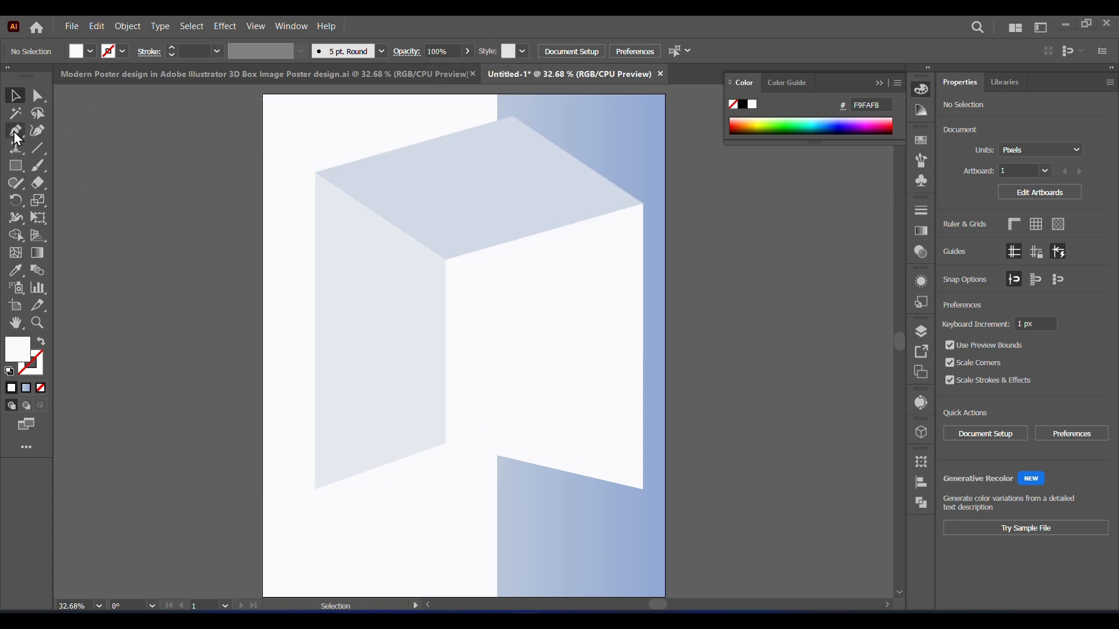
{"action": "key", "text": "z"}
{"action": "left_click_drag", "start_coordinate": [309, 375], "coordinate": [606, 582]}
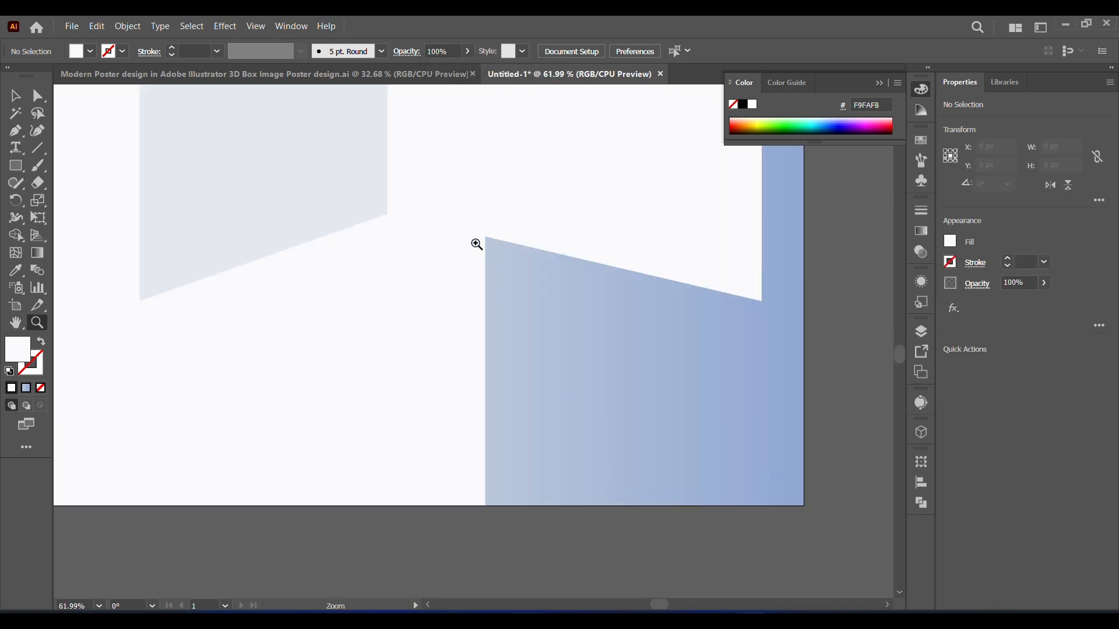
{"action": "left_click", "coordinate": [16, 132]}
{"action": "key", "text": "a"}
{"action": "left_click", "coordinate": [586, 257]}
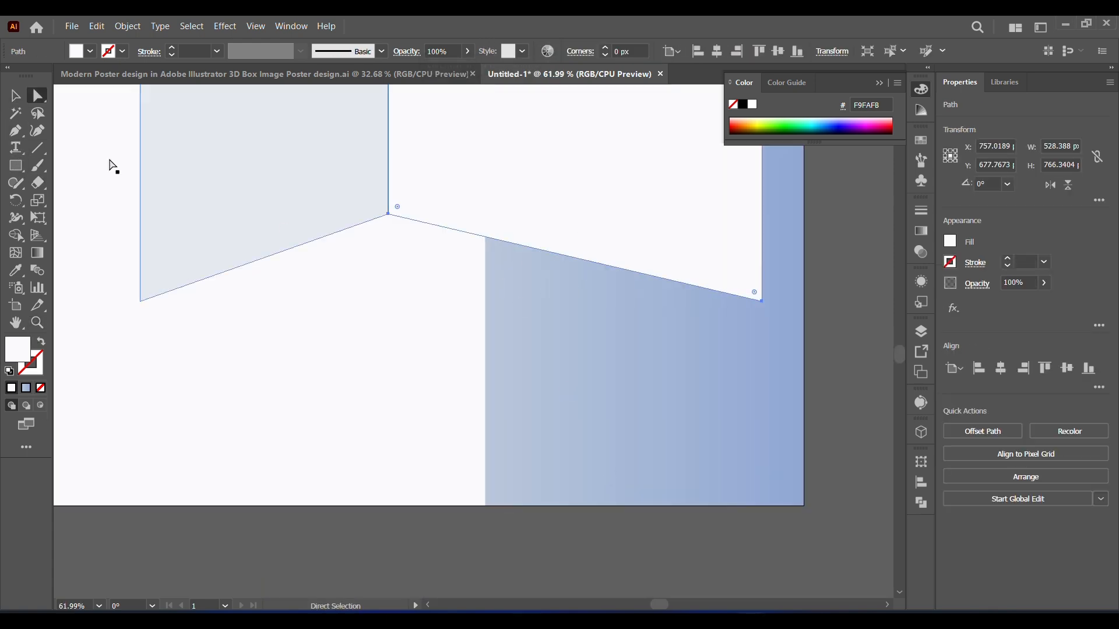
{"action": "key", "text": "p"}
{"action": "left_click", "coordinate": [485, 237]}
{"action": "left_click", "coordinate": [38, 97]}
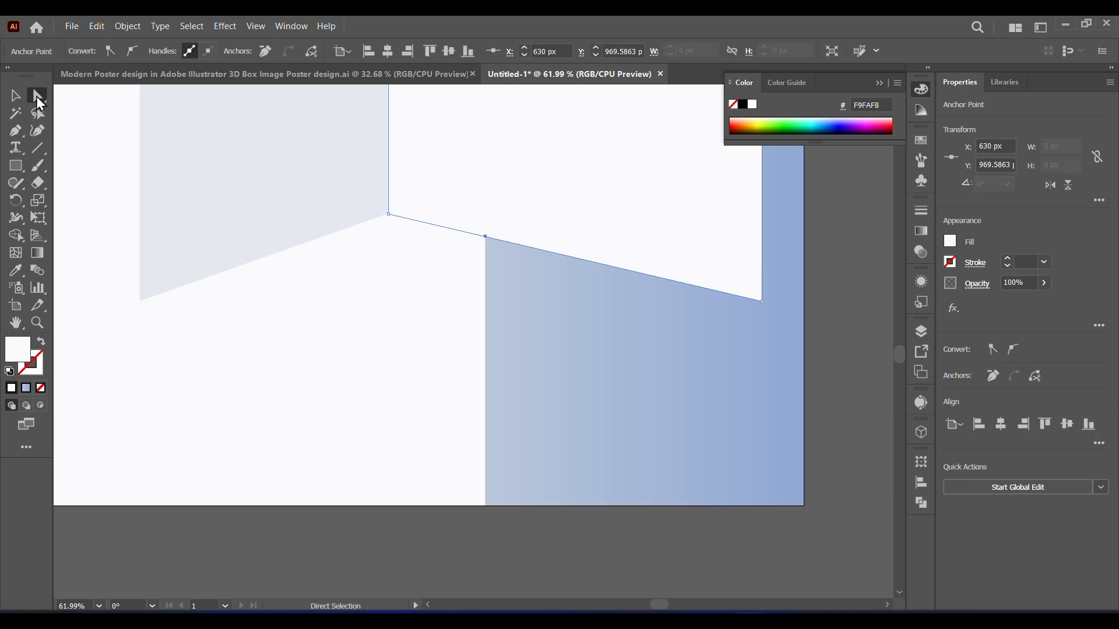
{"action": "left_click_drag", "start_coordinate": [486, 237], "coordinate": [485, 213]}
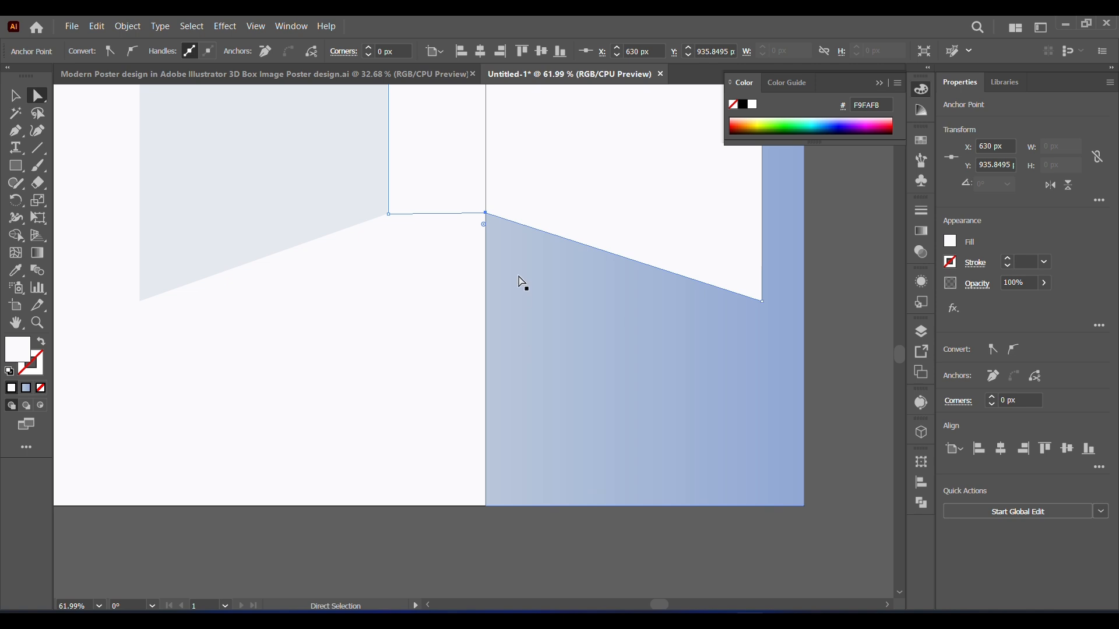
{"action": "key", "text": "ctrl+z"}
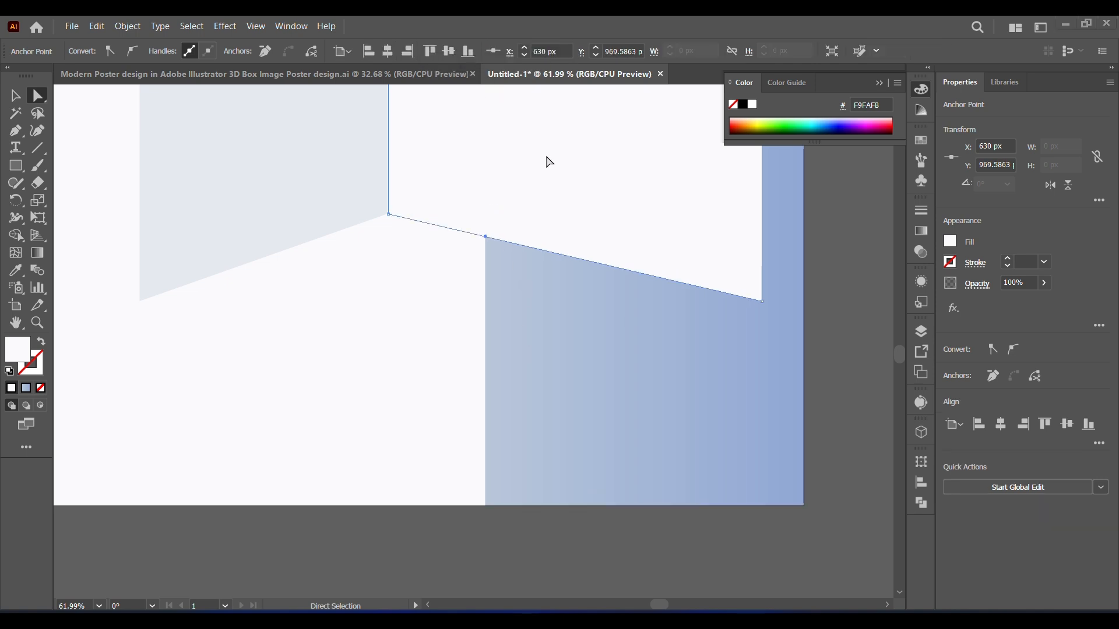
{"action": "key", "text": "ctrl+z"}
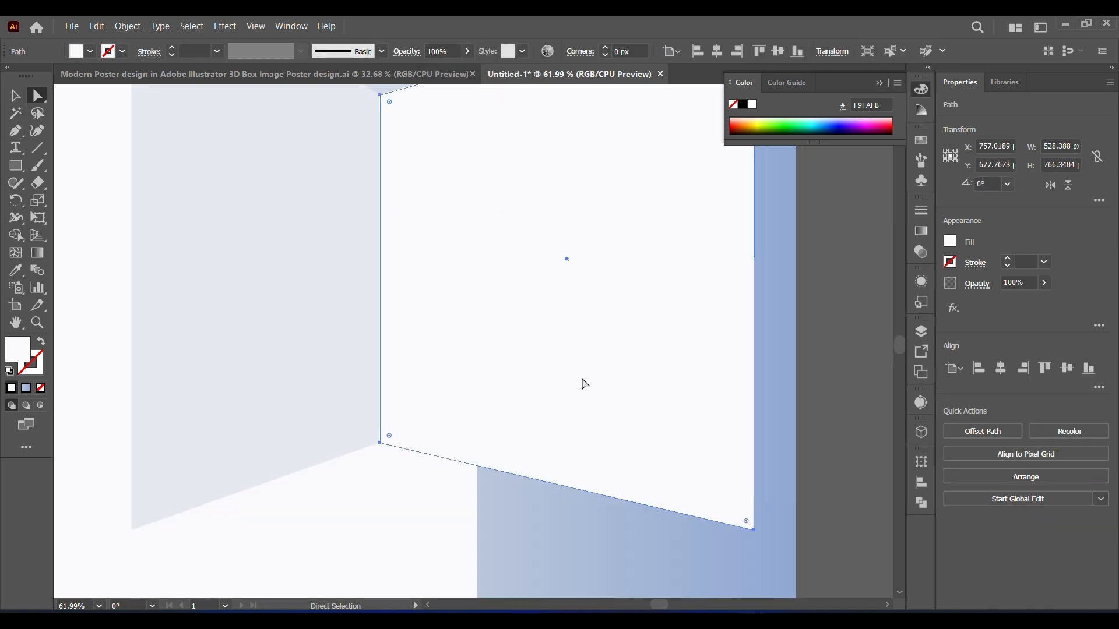
Step: Add an anchor point where the right face's lower edge crosses the panel's left edge and raise it to about Y 916 px
{"action": "left_click", "coordinate": [13, 130]}
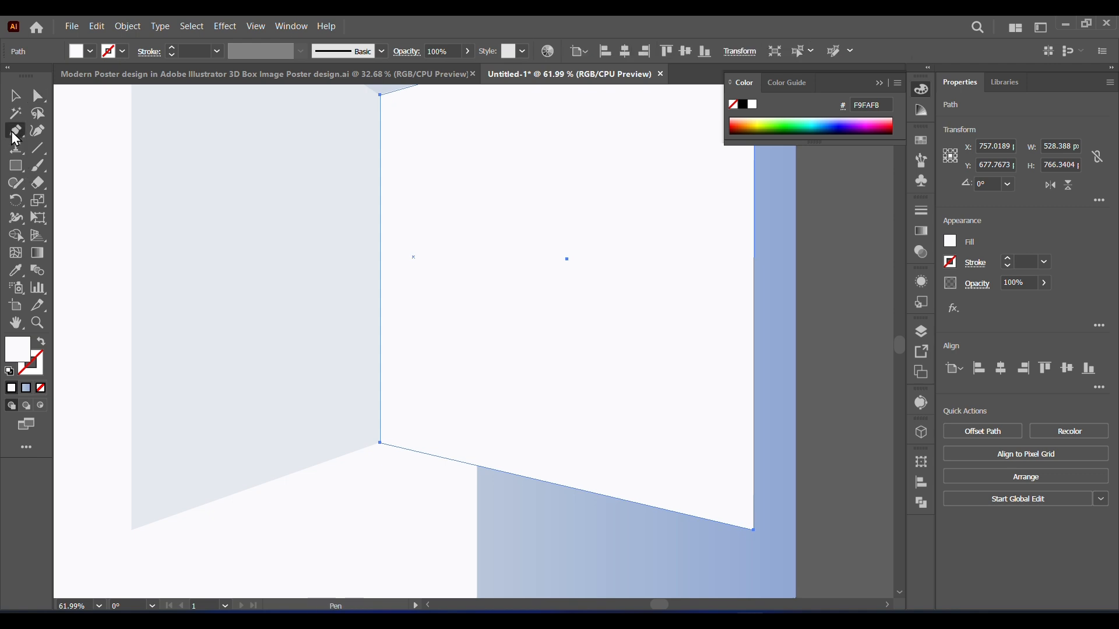
{"action": "left_click", "coordinate": [477, 466]}
{"action": "key", "text": "a"}
{"action": "left_click_drag", "start_coordinate": [478, 465], "coordinate": [474, 419]}
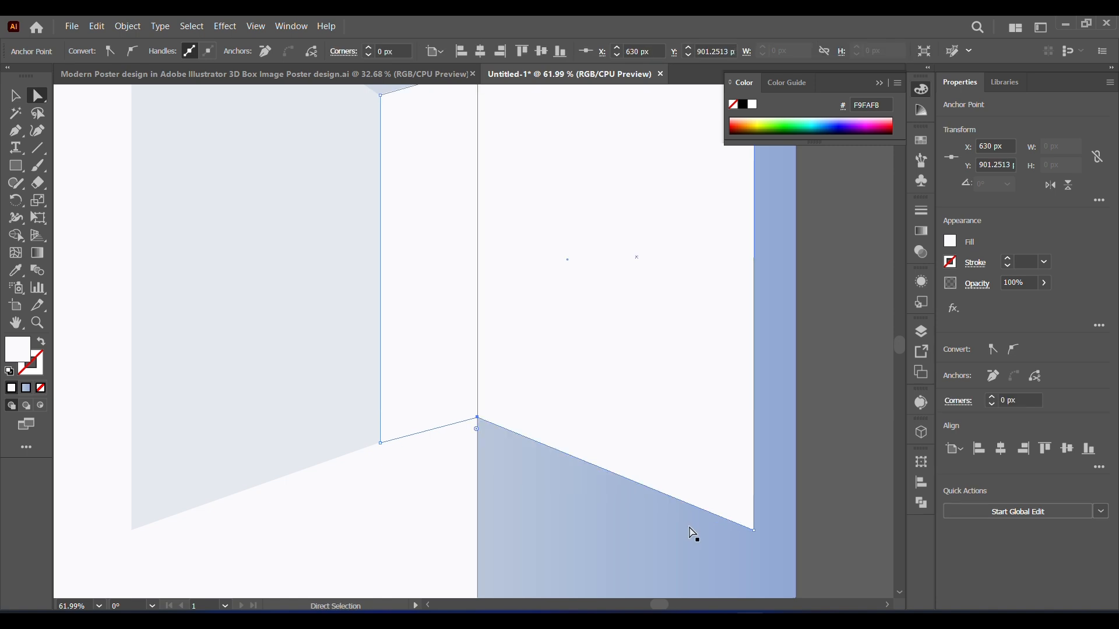
{"action": "left_click", "coordinate": [99, 606]}
{"action": "left_click", "coordinate": [125, 597]}
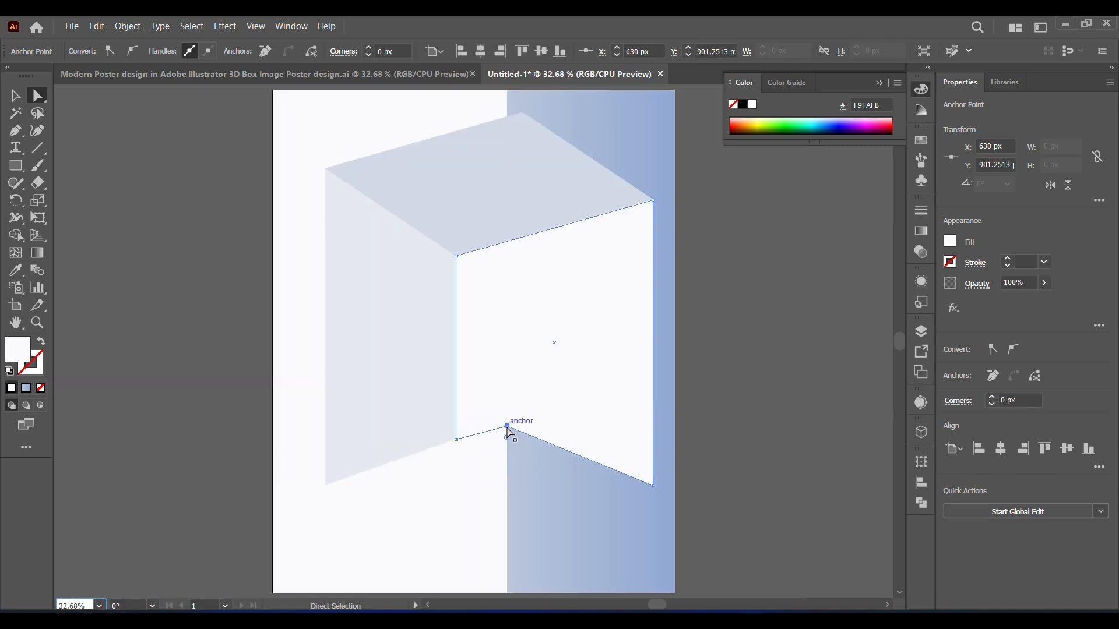
{"action": "left_click_drag", "start_coordinate": [506, 426], "coordinate": [506, 431]}
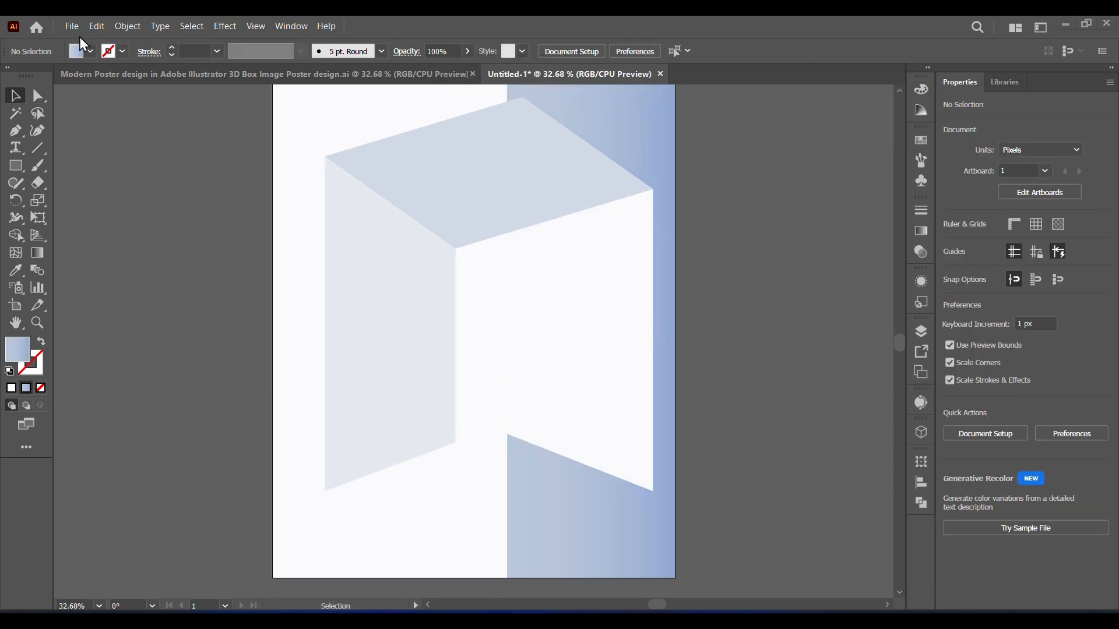
Step: Place the seated man's image at the box's inner corner, sized to about 424 × 636 px
{"action": "left_click", "coordinate": [74, 30]}
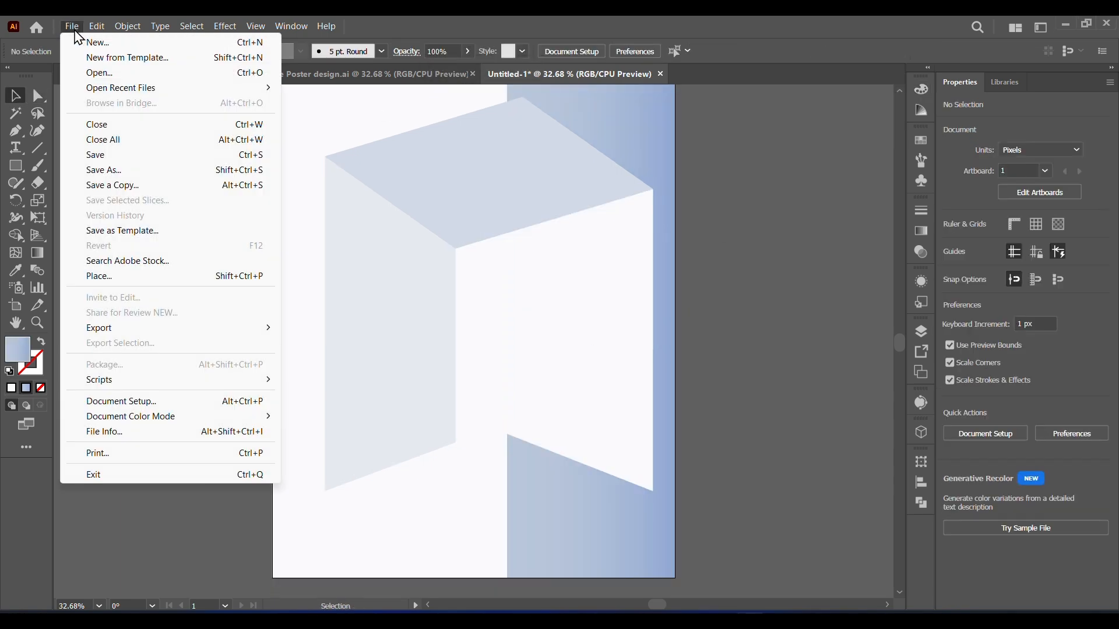
{"action": "left_click", "coordinate": [125, 276]}
{"action": "left_click", "coordinate": [71, 210]}
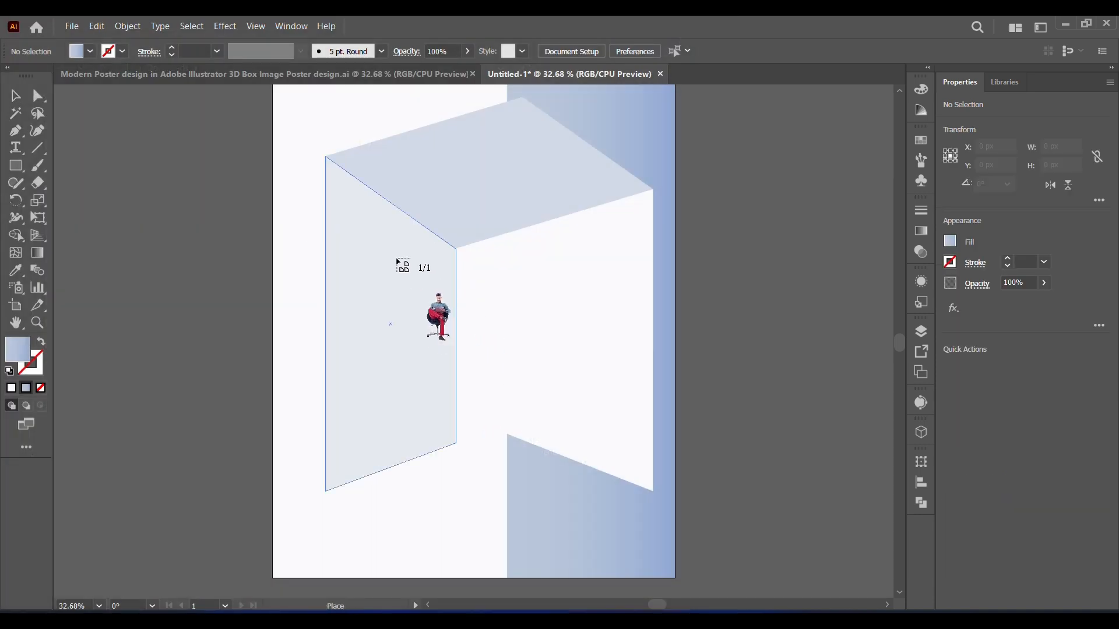
{"action": "mouse_move", "coordinate": [601, 412]}
{"action": "left_mouse_down"}
{"action": "mouse_move", "coordinate": [544, 426]}
{"action": "mouse_move", "coordinate": [565, 457]}
{"action": "left_mouse_up"}
{"action": "left_click_drag", "start_coordinate": [435, 262], "coordinate": [382, 223]}
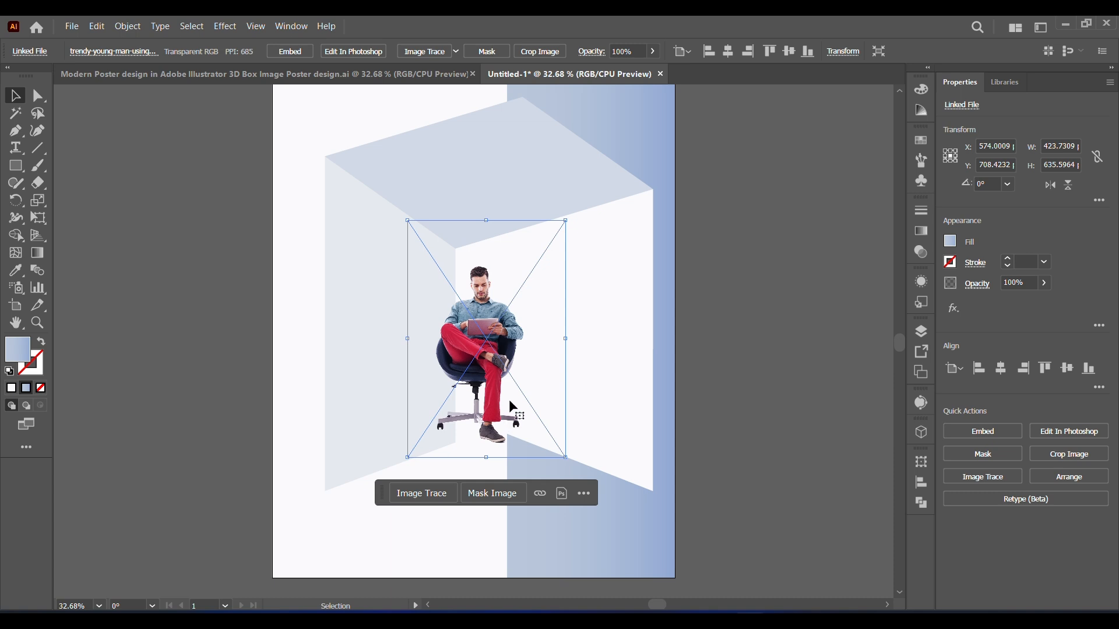
{"action": "left_click_drag", "start_coordinate": [499, 380], "coordinate": [502, 375]}
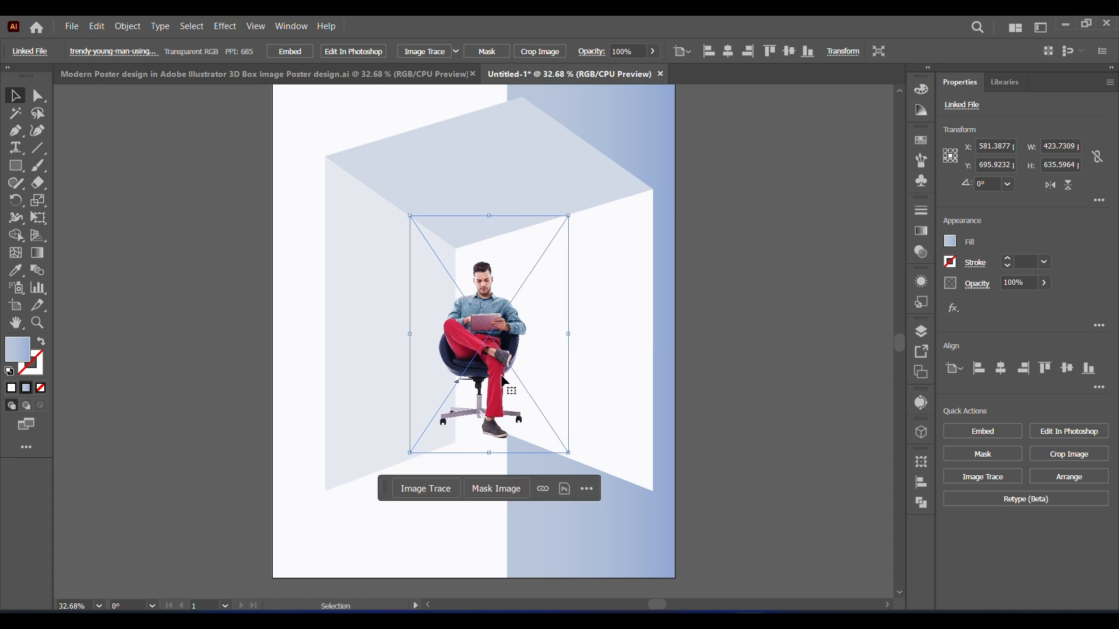
{"action": "left_click_drag", "start_coordinate": [499, 380], "coordinate": [511, 375]}
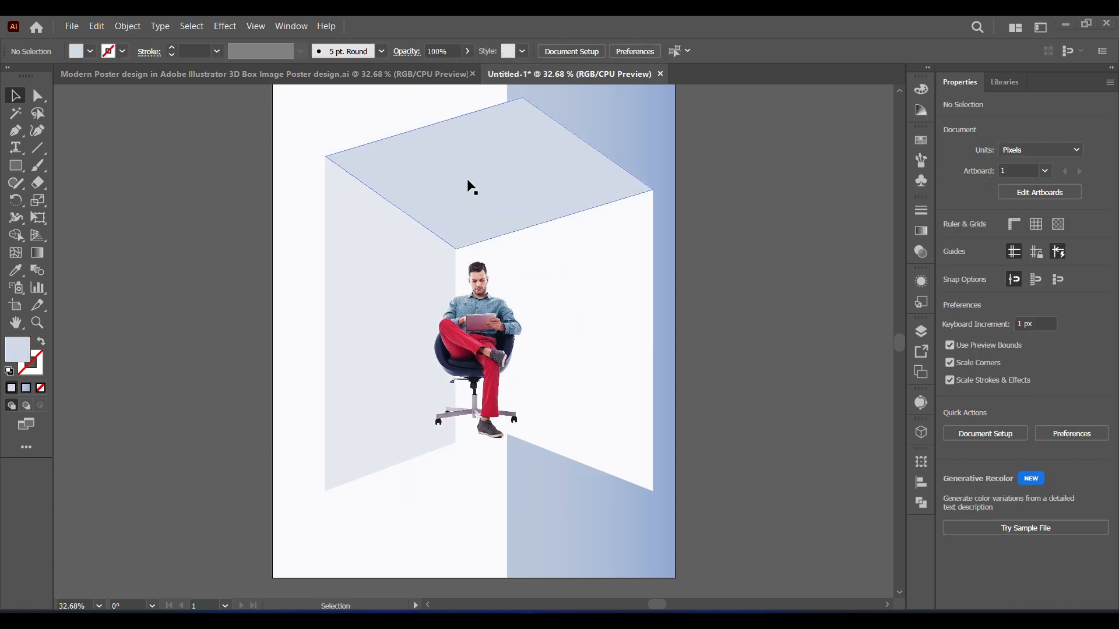
Step: Duplicate the three box faces in place at the front and unite the copies into a single shape
{"action": "left_click", "coordinate": [350, 309]}
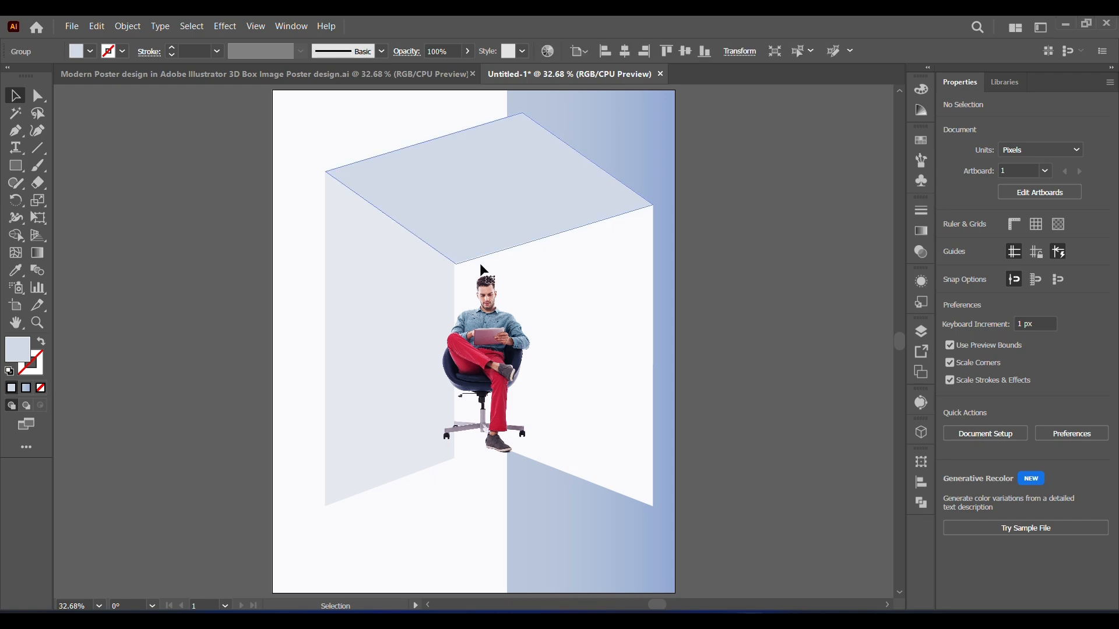
{"action": "left_click", "coordinate": [392, 309]}
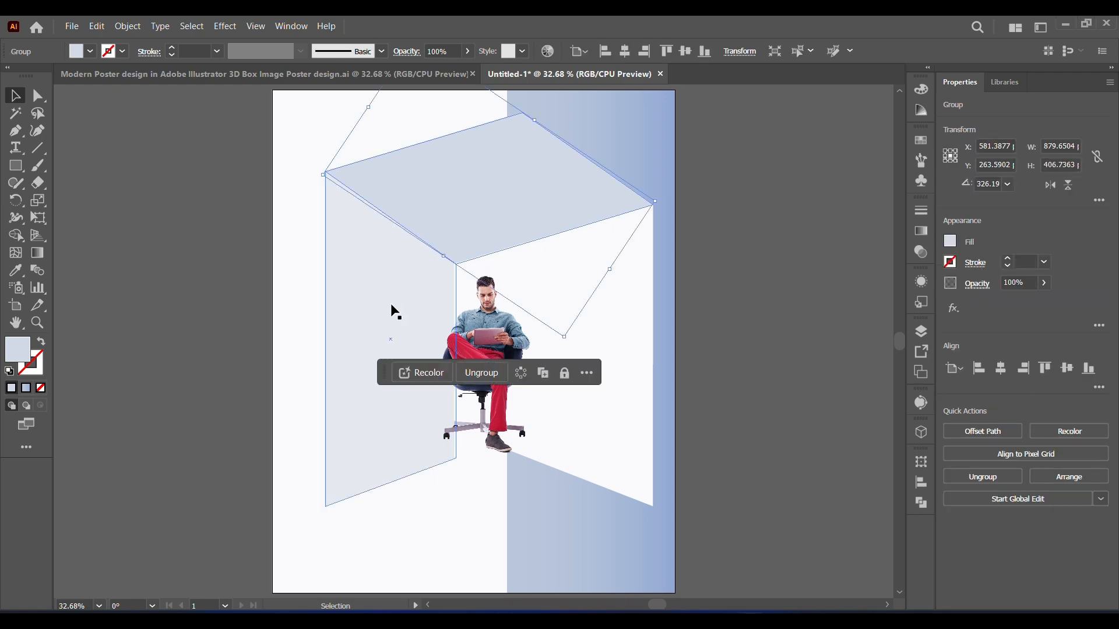
{"action": "left_click", "coordinate": [602, 424], "text": "shift"}
{"action": "left_click", "coordinate": [97, 26]}
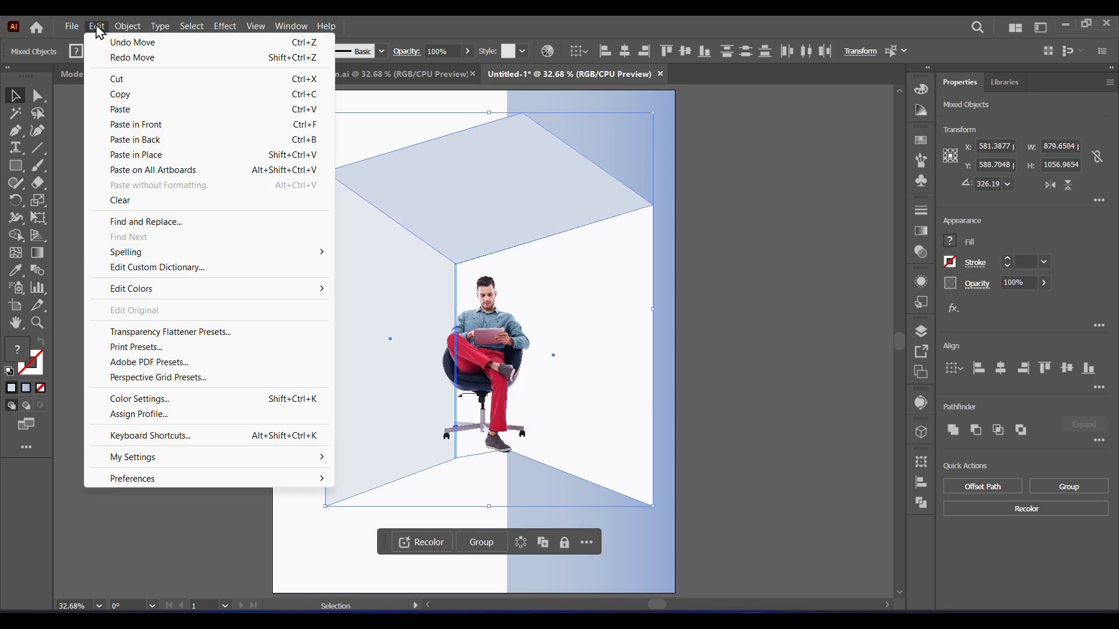
{"action": "left_click", "coordinate": [120, 94]}
{"action": "left_click", "coordinate": [97, 26]}
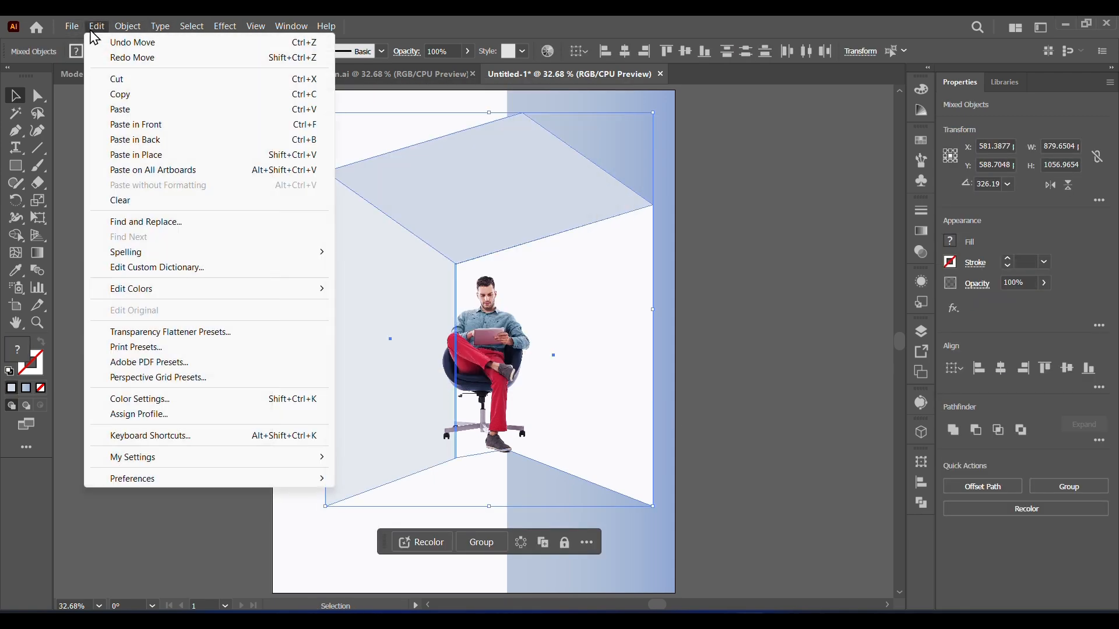
{"action": "left_click", "coordinate": [129, 124]}
{"action": "left_click", "coordinate": [954, 431]}
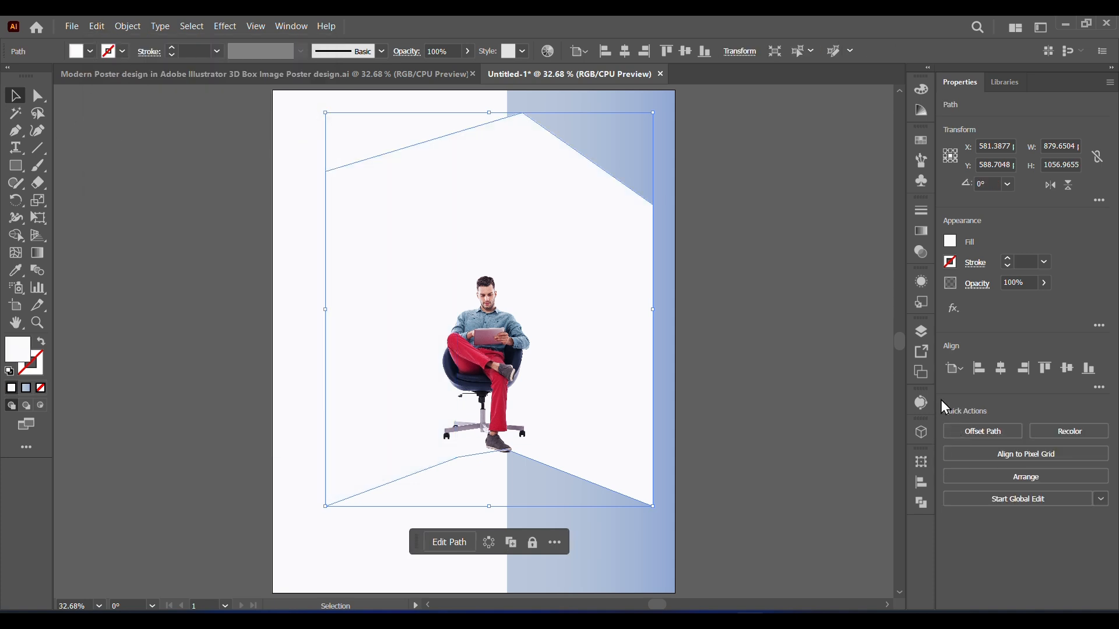
{"action": "left_click", "coordinate": [791, 396]}
Step: Bring the united box shape to the front of the stacking order
{"action": "right_click", "coordinate": [631, 380]}
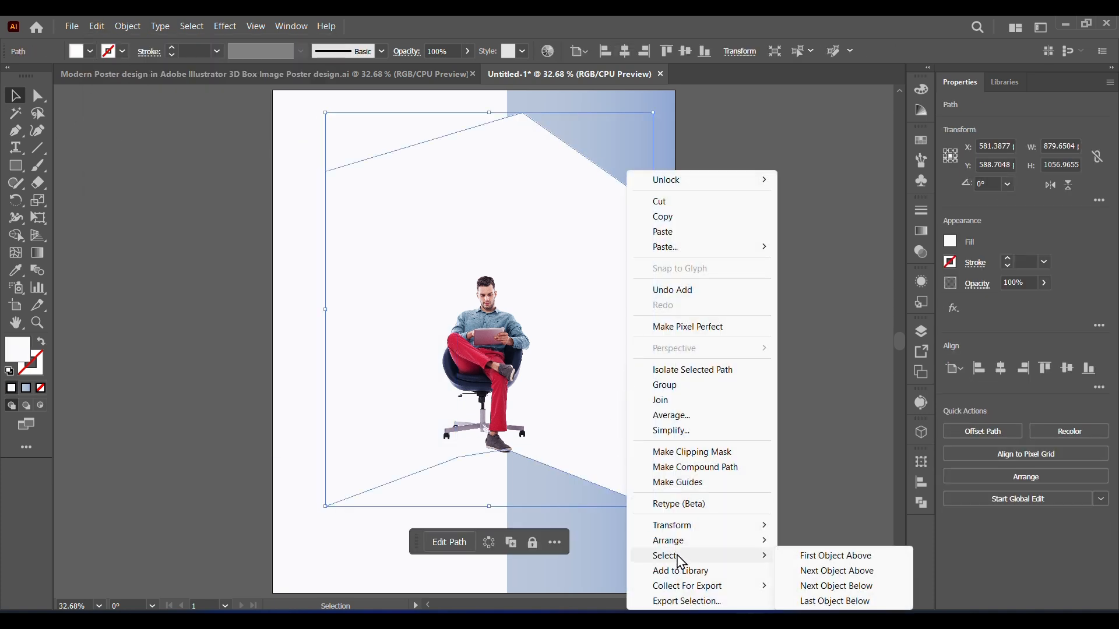
{"action": "mouse_move", "coordinate": [700, 540]}
{"action": "left_click", "coordinate": [802, 539]}
{"action": "left_click", "coordinate": [782, 500]}
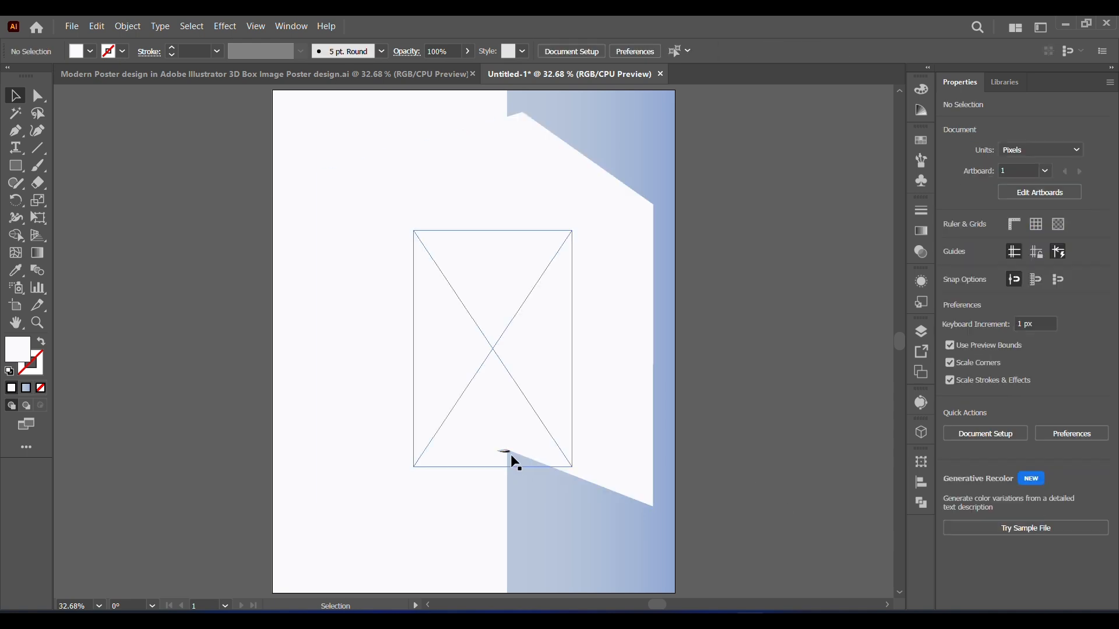
Step: Make a clipping mask from the man's image and the united box shape
{"action": "left_click", "coordinate": [512, 453]}
{"action": "left_click", "coordinate": [619, 419], "text": "shift"}
{"action": "right_click", "coordinate": [620, 420]}
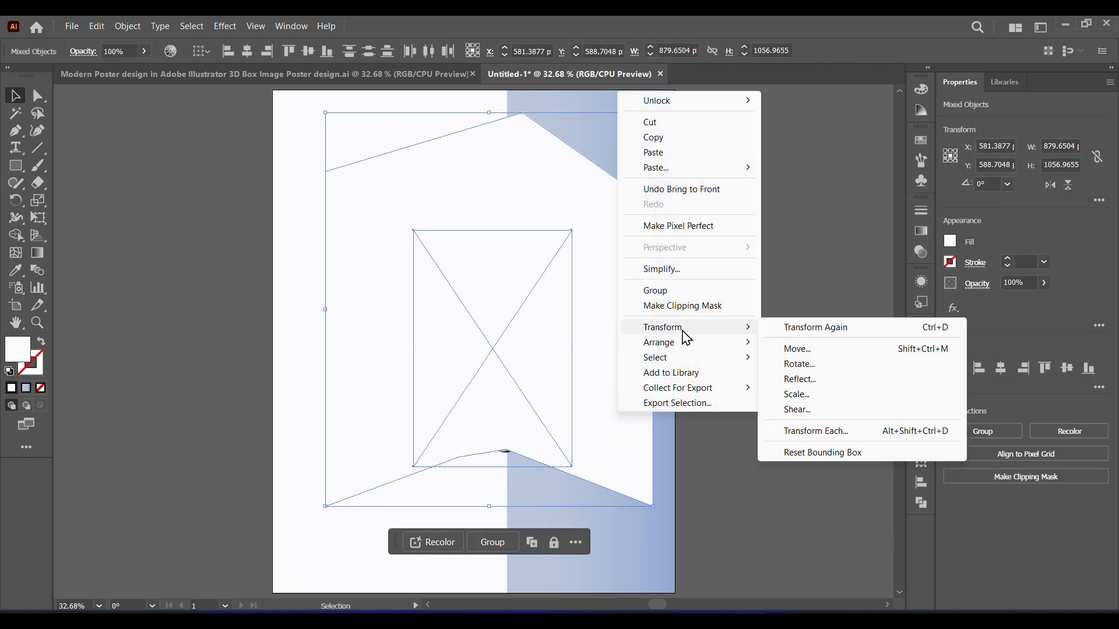
{"action": "left_click", "coordinate": [728, 306]}
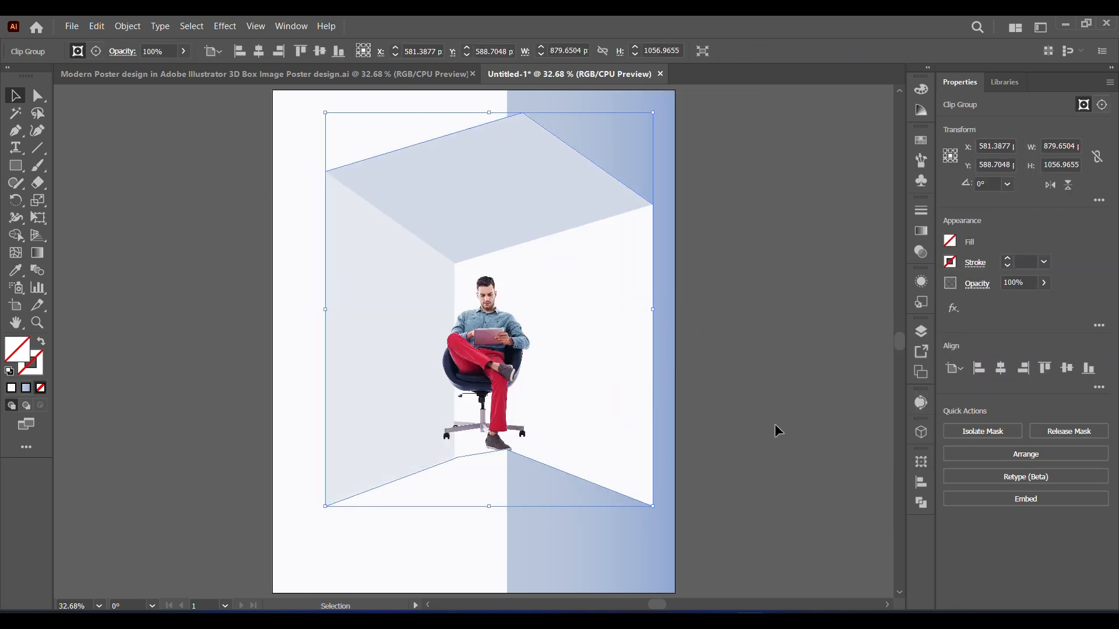
{"action": "left_click", "coordinate": [778, 422]}
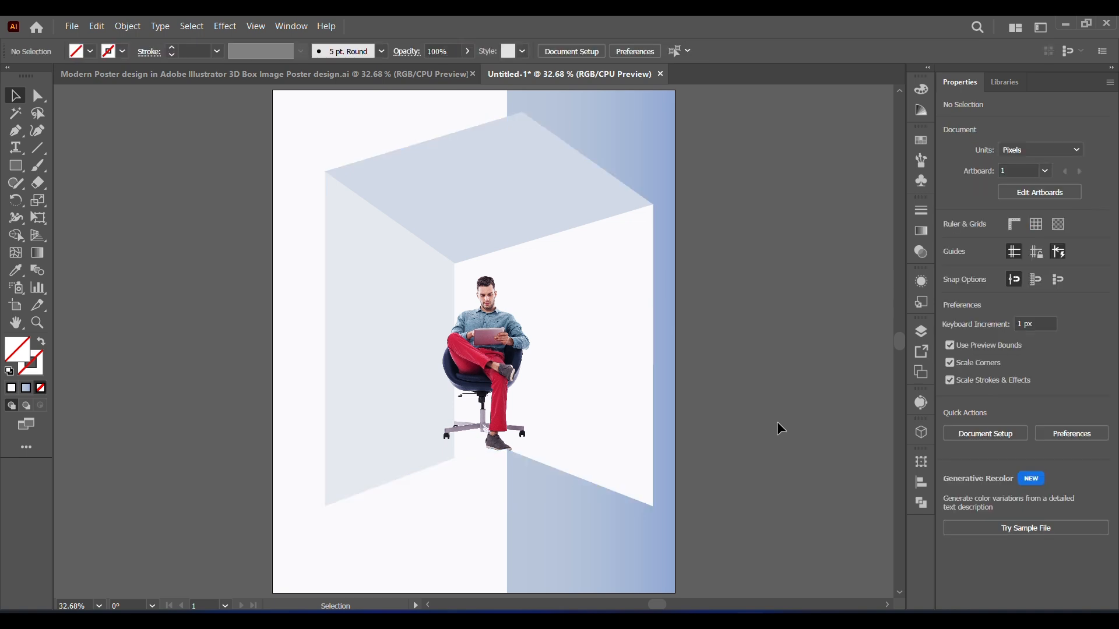
Step: Isolate the man's image inside the clip group, shift it slightly left and down, and enlarge it to about 436 × 654 px
{"action": "double_click", "coordinate": [487, 354]}
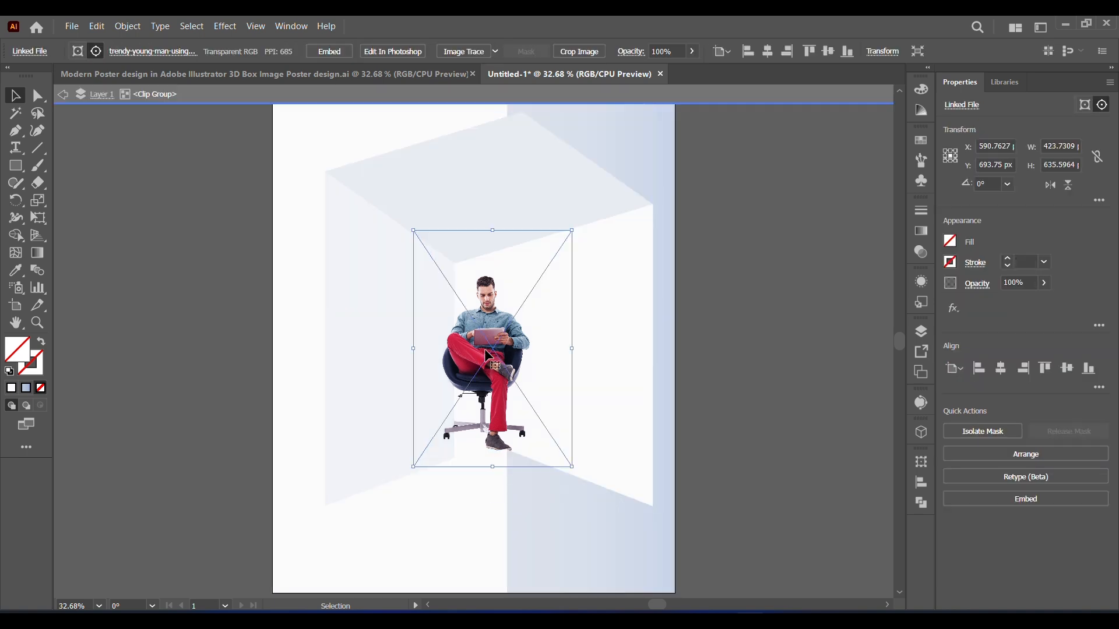
{"action": "left_click_drag", "start_coordinate": [481, 361], "coordinate": [479, 365]}
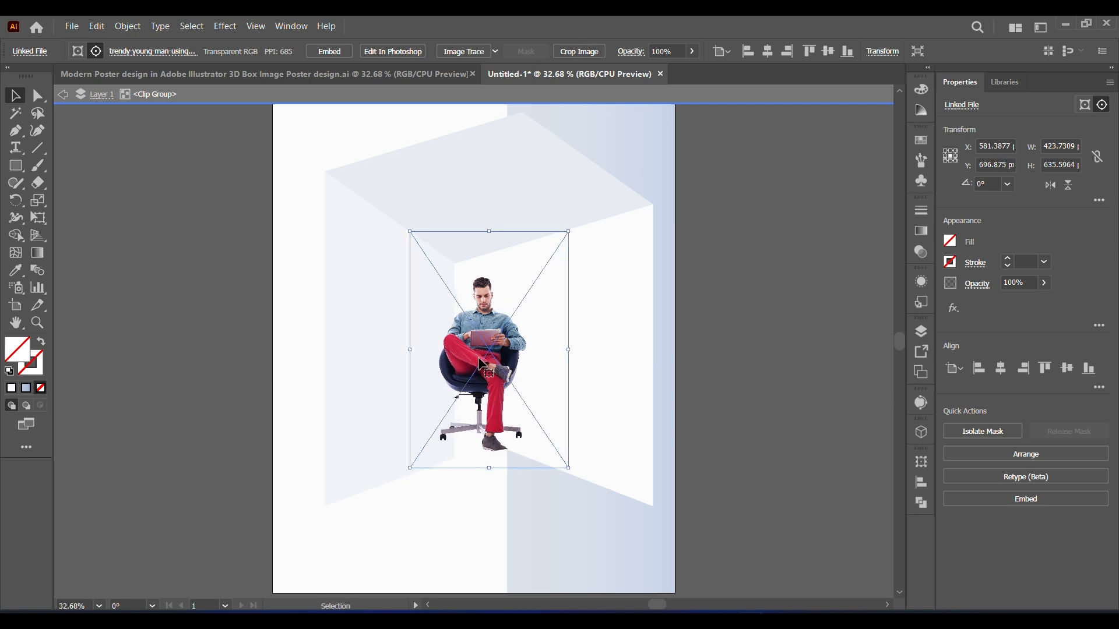
{"action": "left_click_drag", "start_coordinate": [411, 232], "coordinate": [408, 229]}
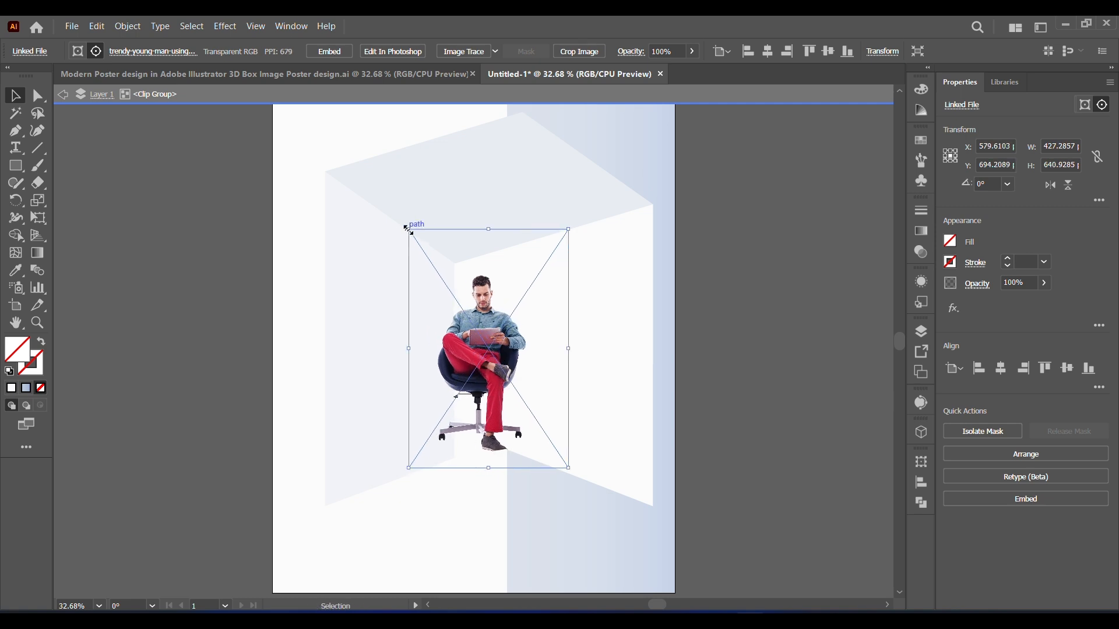
{"action": "left_click_drag", "start_coordinate": [409, 470], "coordinate": [407, 471]}
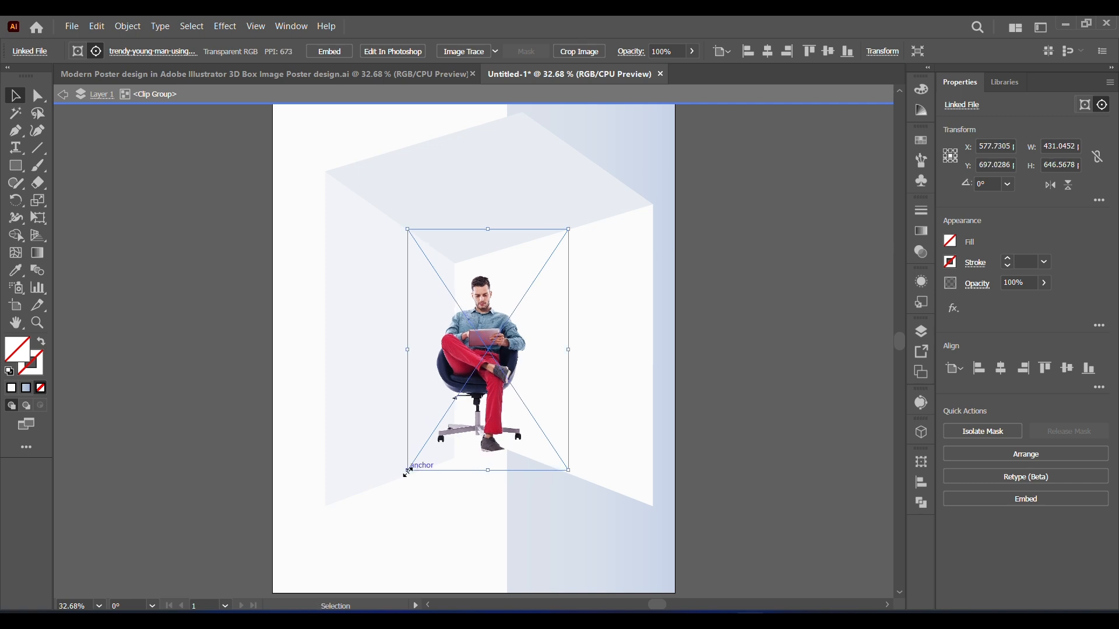
{"action": "left_click_drag", "start_coordinate": [573, 474], "coordinate": [575, 478]}
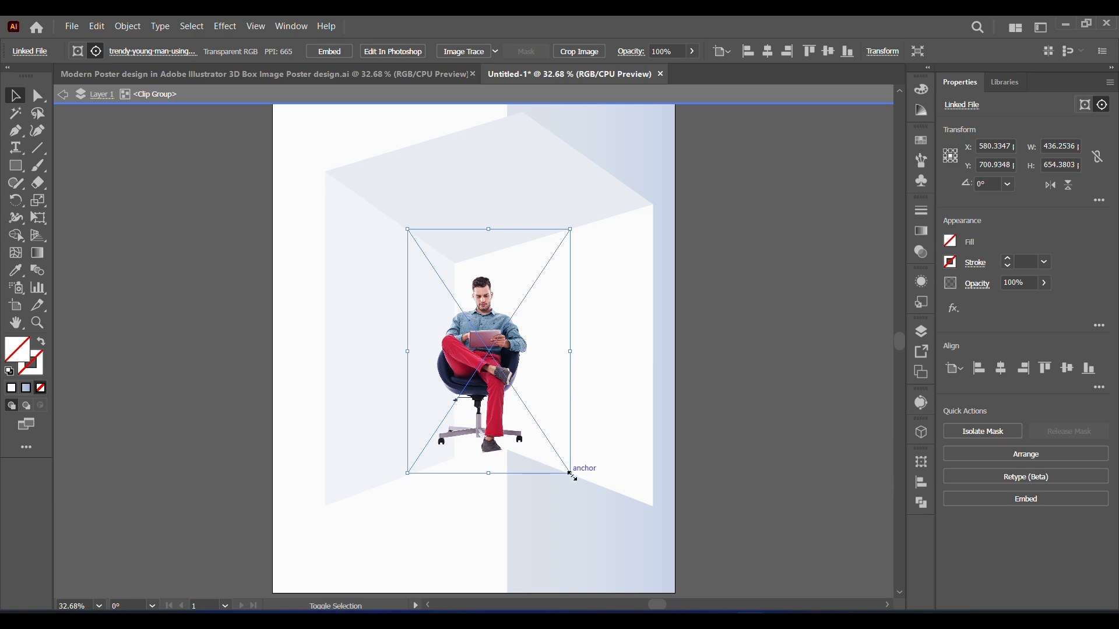
Step: Duplicate the man's image in place, in front of the original, inside the clip group
{"action": "left_click", "coordinate": [128, 27]}
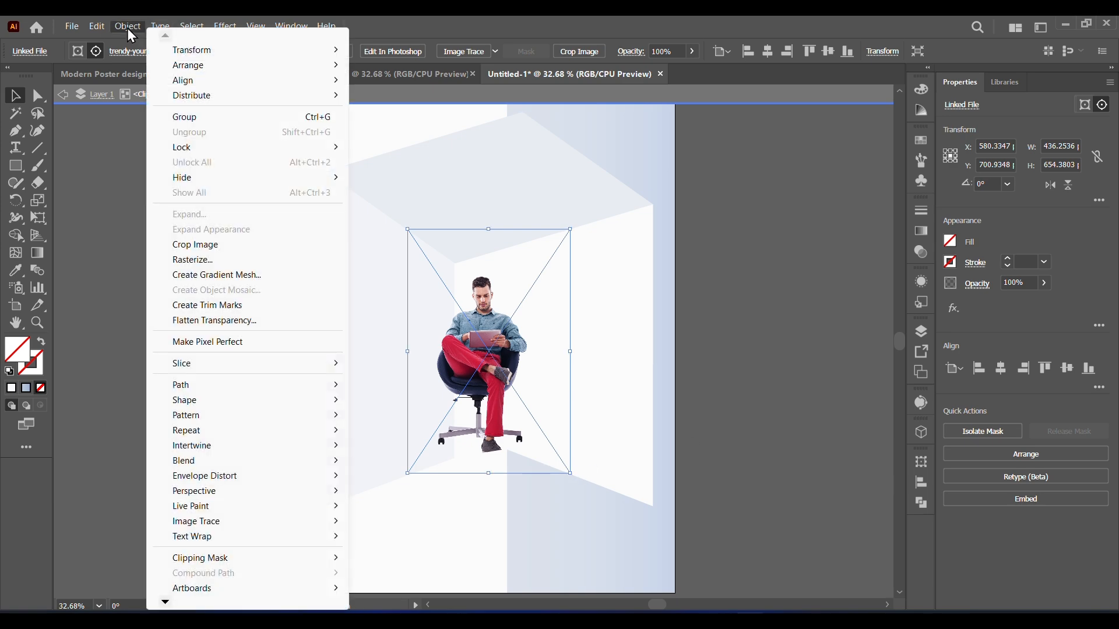
{"action": "mouse_move", "coordinate": [99, 27]}
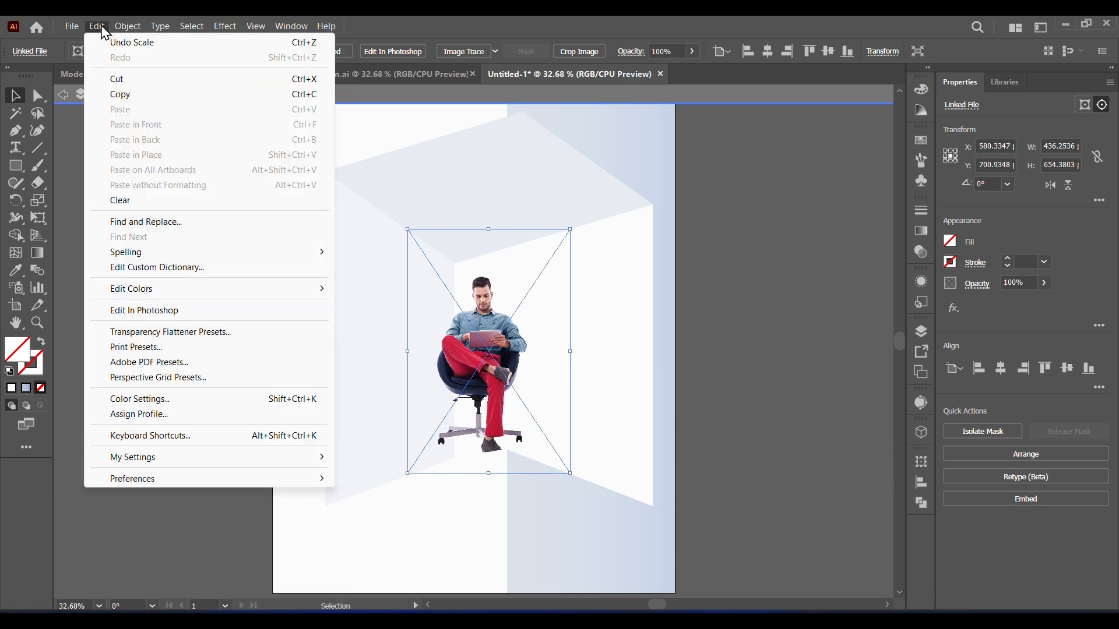
{"action": "left_click", "coordinate": [120, 95]}
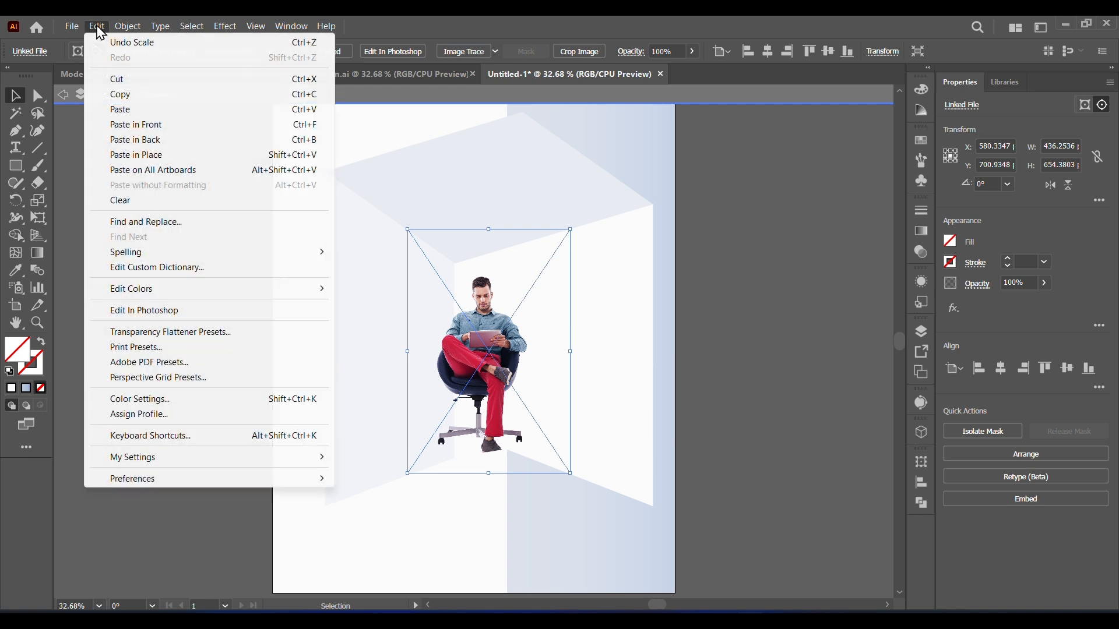
{"action": "left_click", "coordinate": [130, 124]}
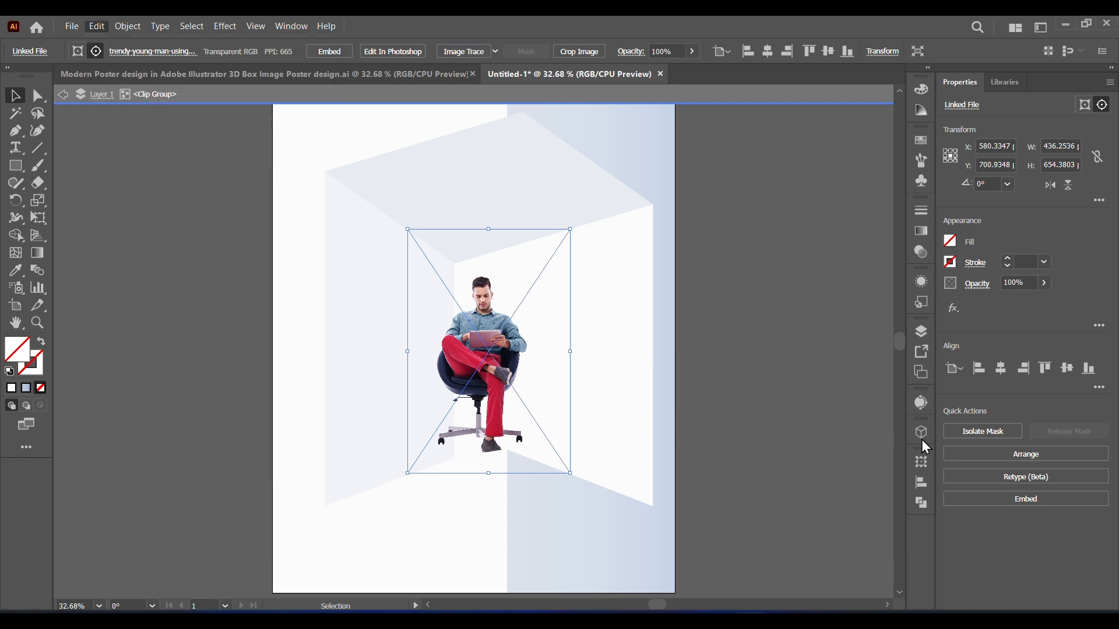
Step: Turn the front copy into an expanded black silhouette using the Silhouettes trace preset with a slightly raised threshold
{"action": "left_click", "coordinate": [920, 403]}
{"action": "left_click", "coordinate": [872, 406]}
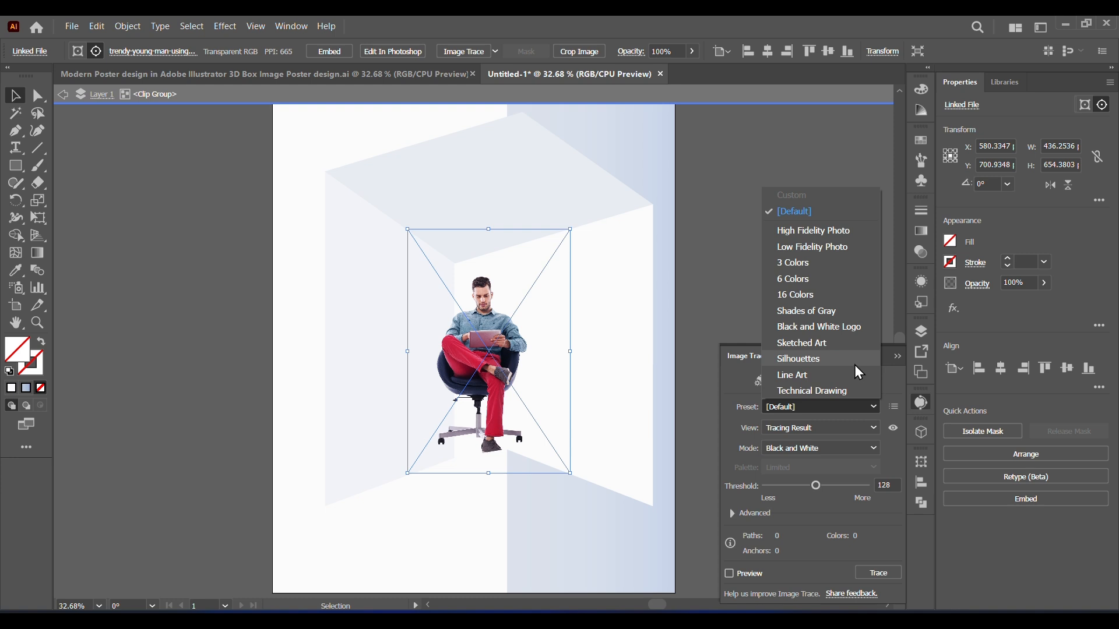
{"action": "left_click", "coordinate": [854, 365]}
{"action": "left_click", "coordinate": [641, 341]}
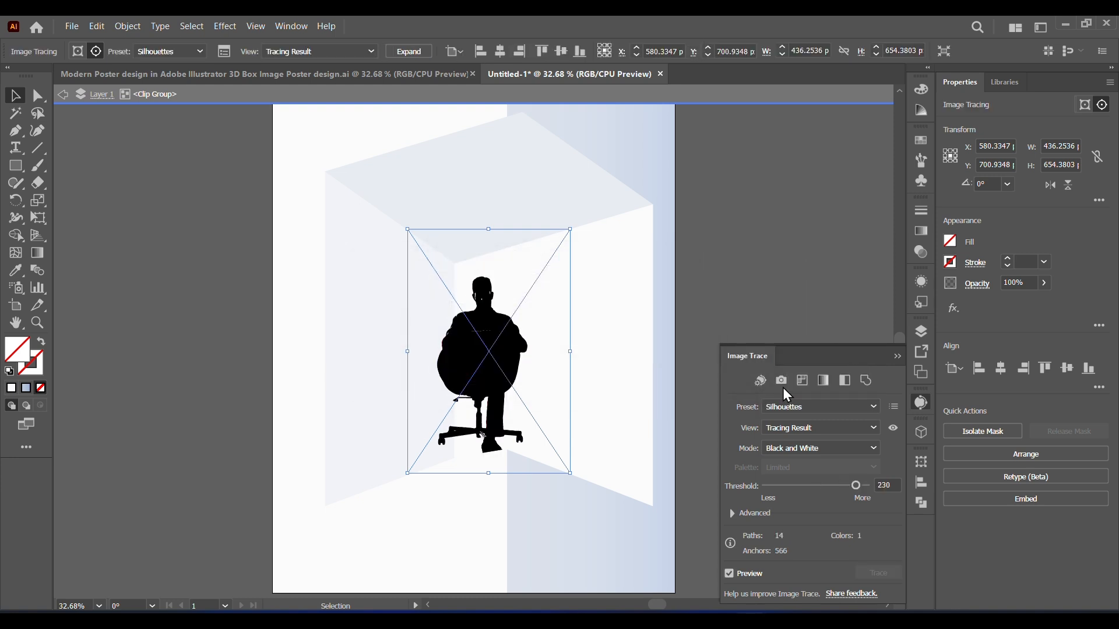
{"action": "left_click_drag", "start_coordinate": [869, 491], "coordinate": [862, 485]}
{"action": "left_click", "coordinate": [897, 357]}
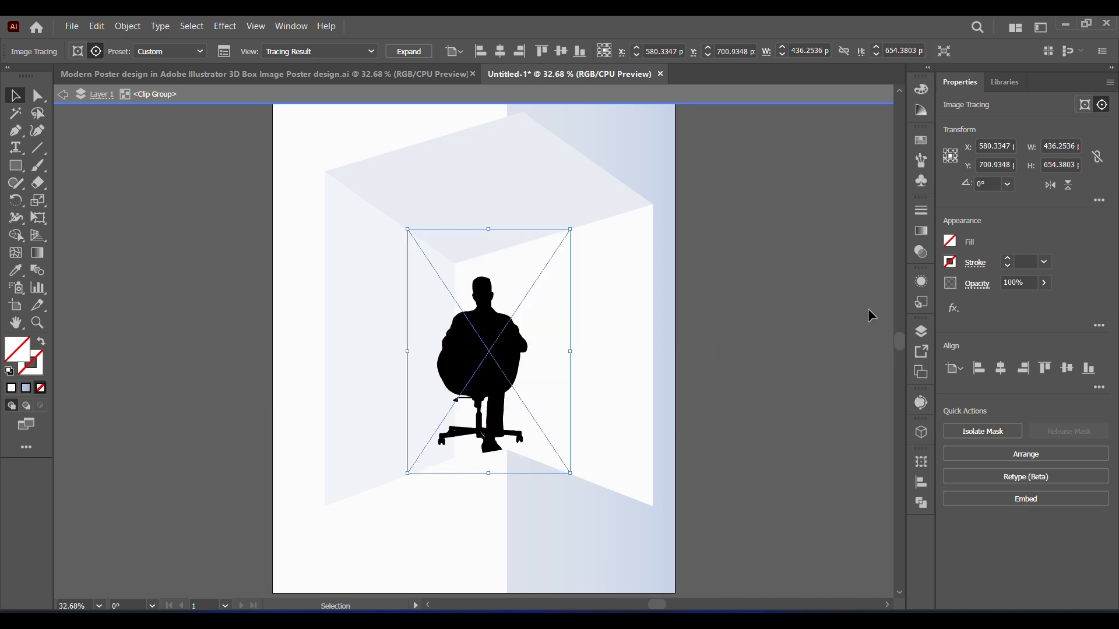
{"action": "left_click", "coordinate": [409, 52]}
Step: Apply Free Distort to the silhouette, shifting its two upper corners down and to the right so it leans like a cast shadow
{"action": "left_click", "coordinate": [225, 27]}
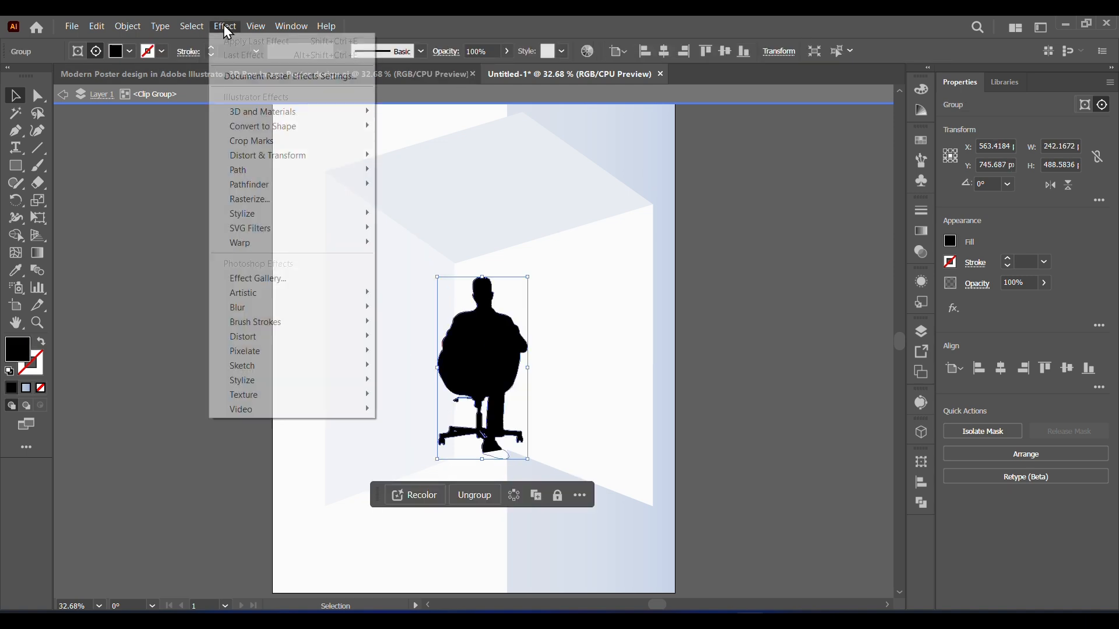
{"action": "mouse_move", "coordinate": [251, 156]}
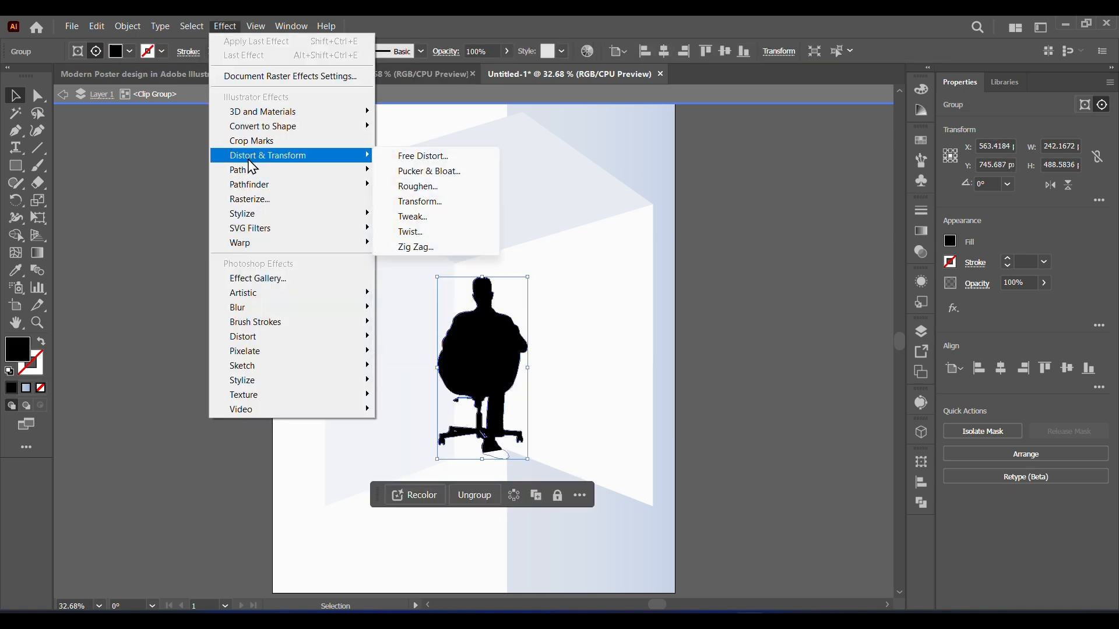
{"action": "left_click", "coordinate": [421, 156]}
{"action": "left_click_drag", "start_coordinate": [820, 188], "coordinate": [837, 229]}
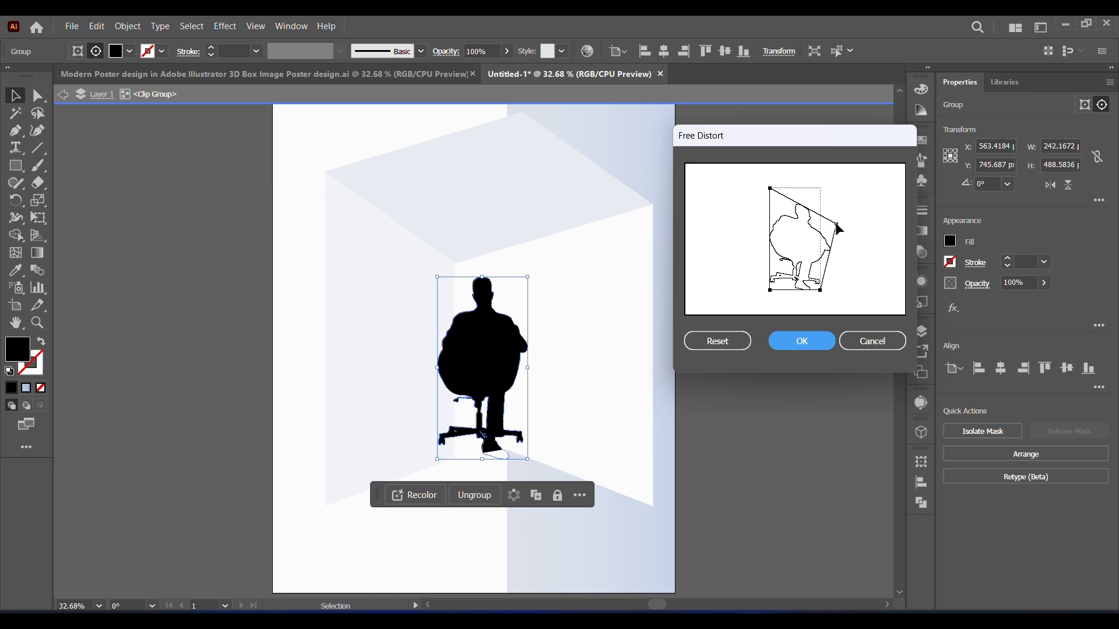
{"action": "left_click_drag", "start_coordinate": [770, 190], "coordinate": [796, 214]}
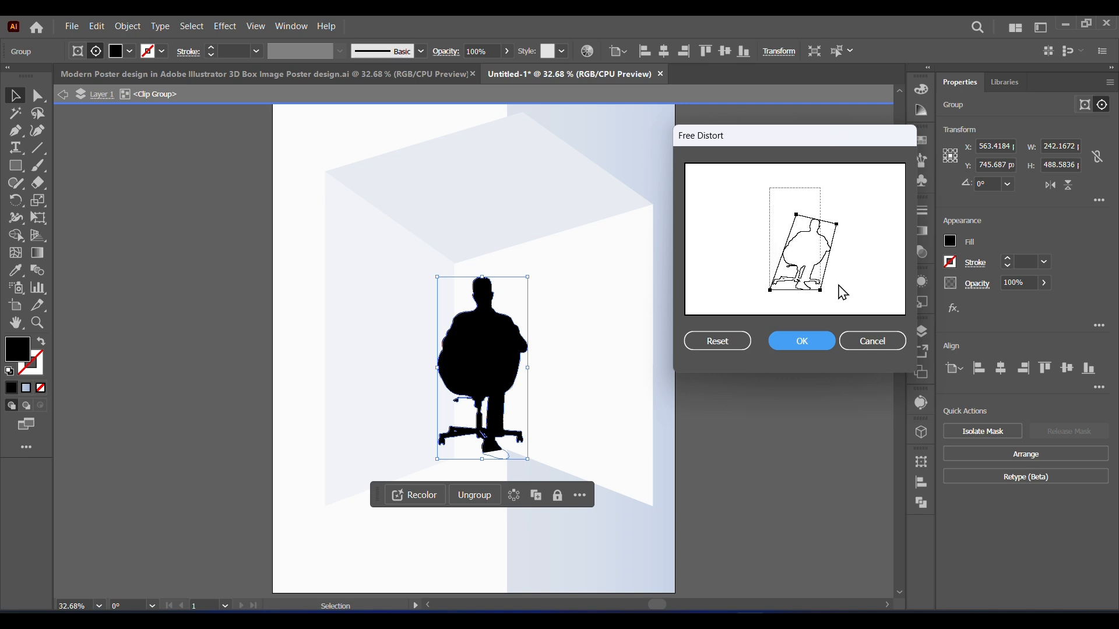
{"action": "left_click", "coordinate": [815, 344]}
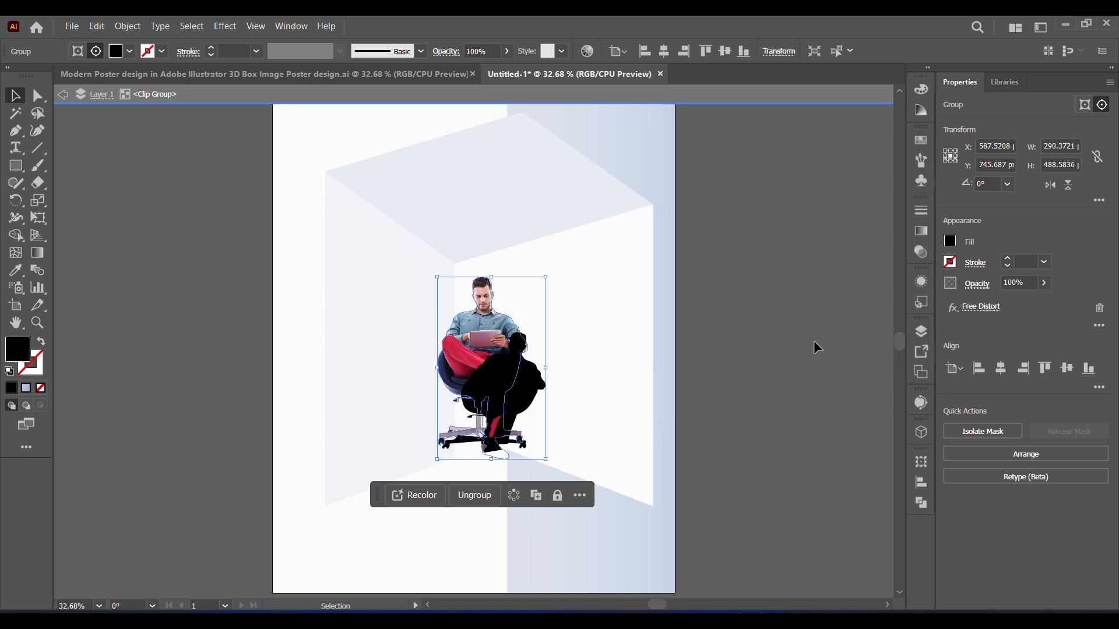
Step: Send the distorted silhouette backward behind the man's image
{"action": "right_click", "coordinate": [529, 396]}
{"action": "mouse_move", "coordinate": [659, 317]}
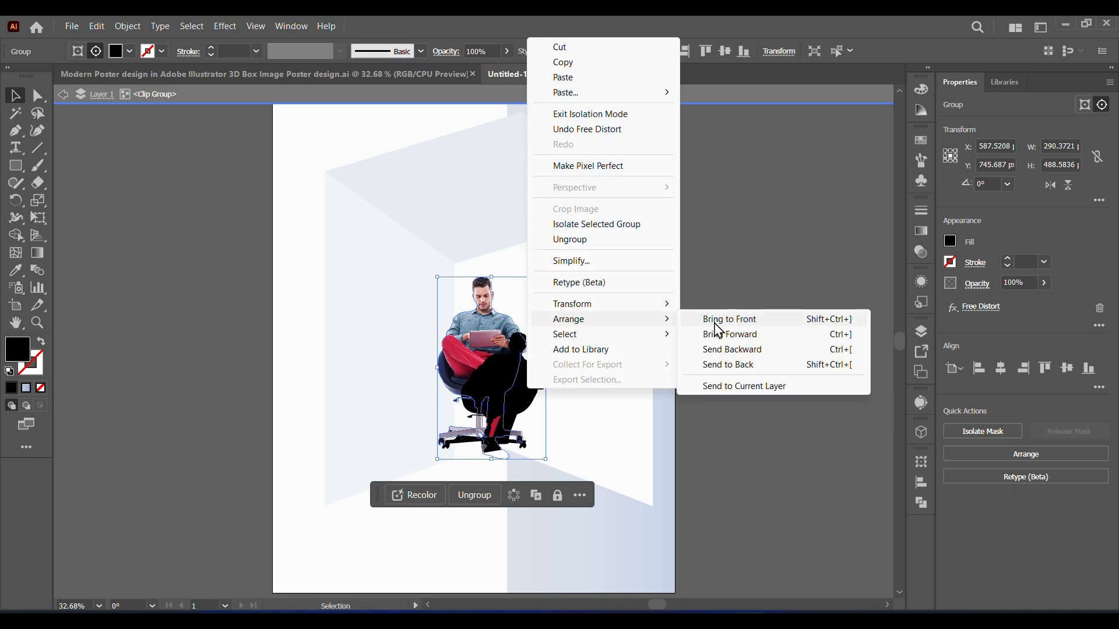
{"action": "left_click", "coordinate": [730, 348]}
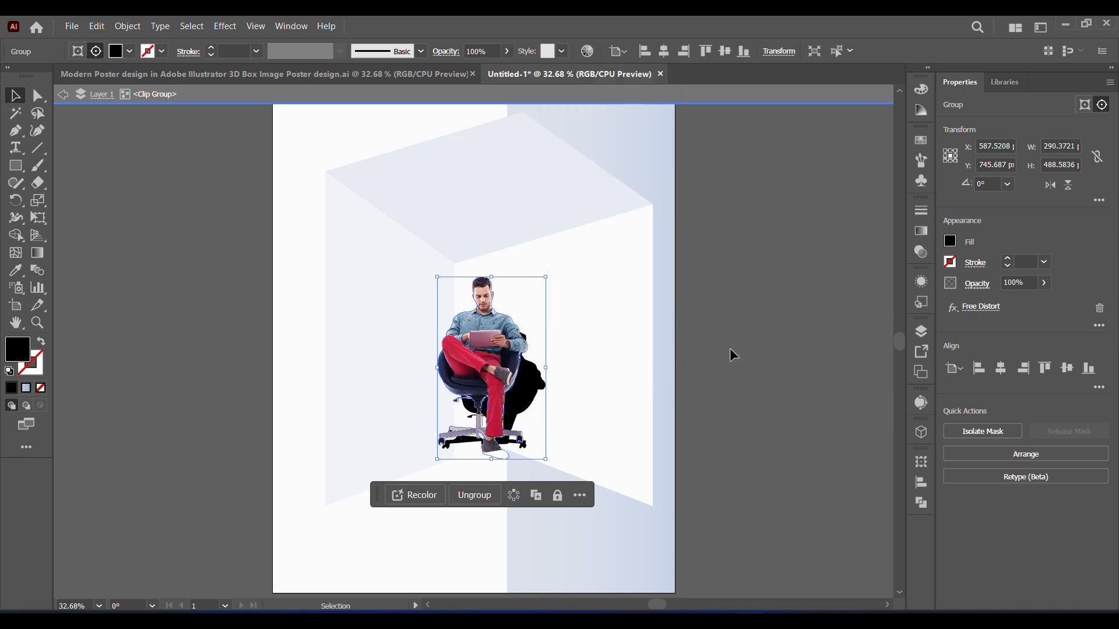
Step: Edit the silhouette's Free Distort effect, lowering its upper edge to make the shadow shorter
{"action": "left_click", "coordinate": [921, 280]}
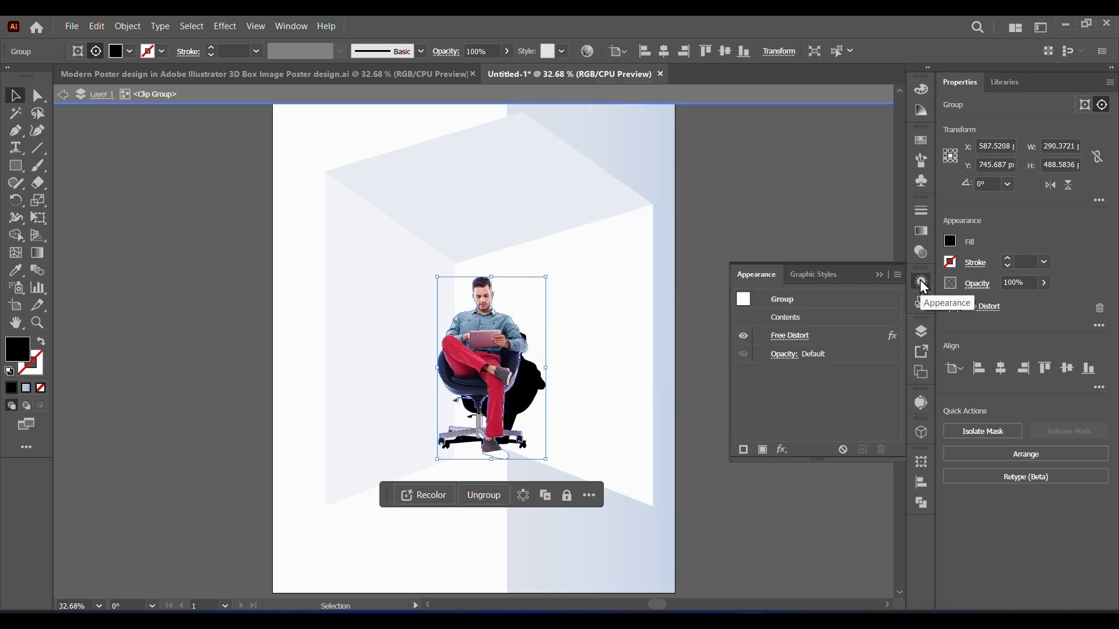
{"action": "left_click", "coordinate": [789, 335]}
{"action": "left_click_drag", "start_coordinate": [836, 225], "coordinate": [832, 252]}
{"action": "left_click", "coordinate": [805, 347]}
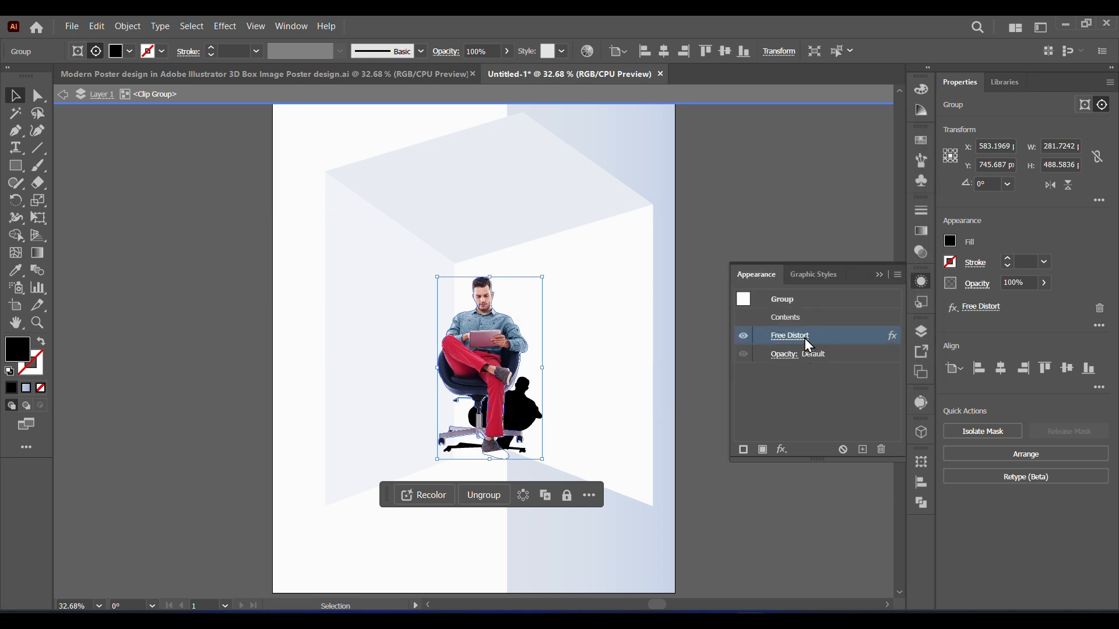
Step: Edit the silhouette's Free Distort effect again, raising its upper corners to make the cast shadow taller
{"action": "left_click", "coordinate": [806, 342]}
{"action": "left_click_drag", "start_coordinate": [832, 252], "coordinate": [810, 237]}
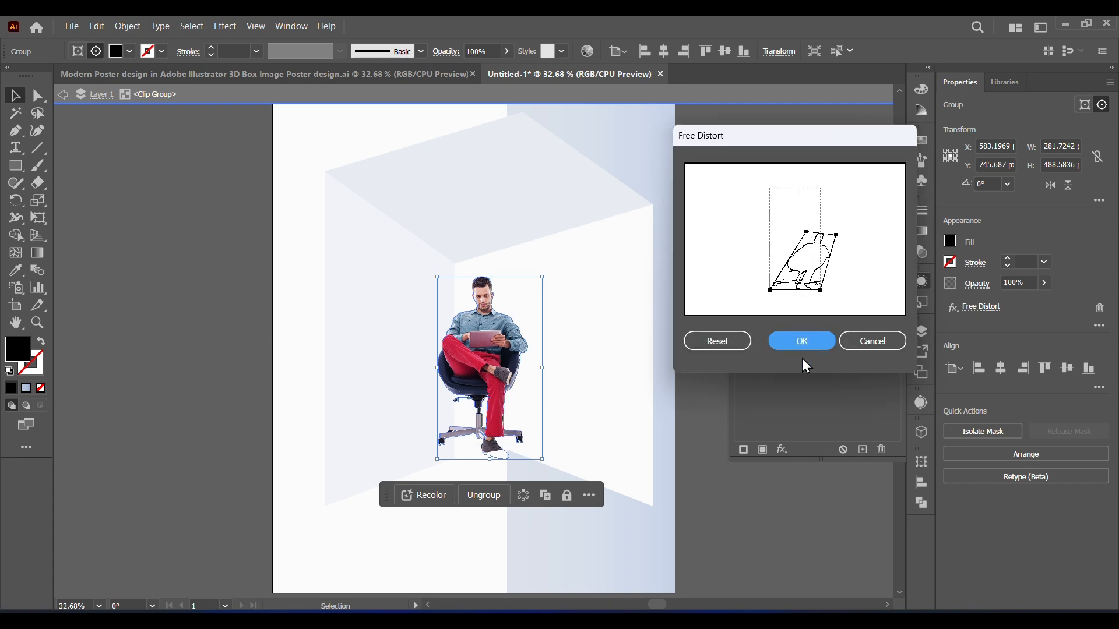
{"action": "left_click", "coordinate": [809, 342]}
Step: Apply a Gaussian Blur with a radius of about 22 pixels to the black silhouette
{"action": "left_click", "coordinate": [225, 26]}
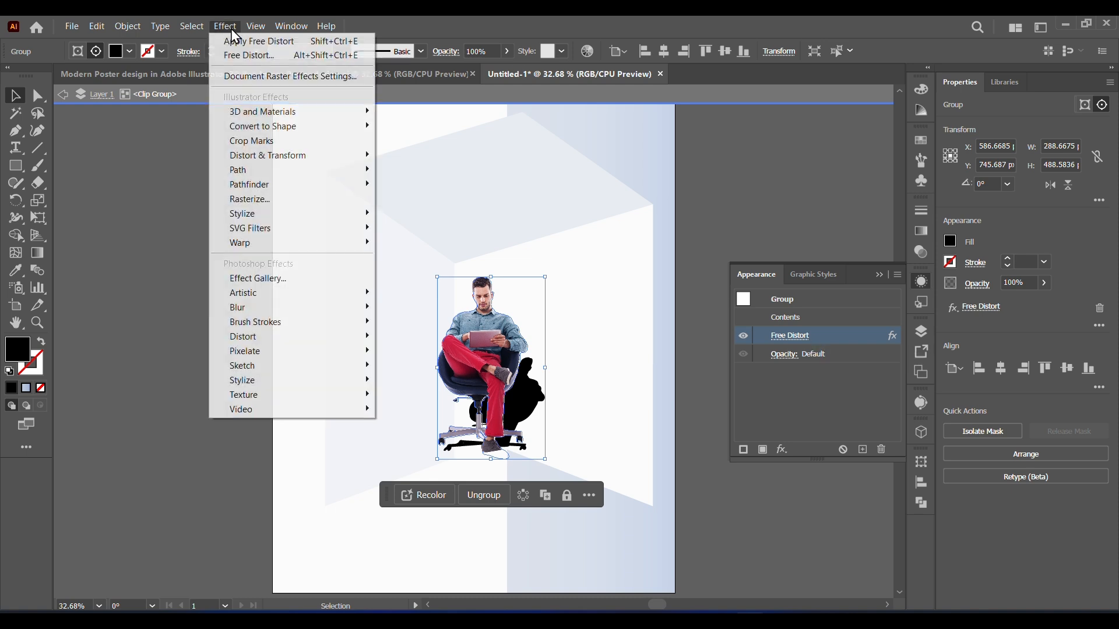
{"action": "mouse_move", "coordinate": [364, 308]}
{"action": "left_click", "coordinate": [417, 309]}
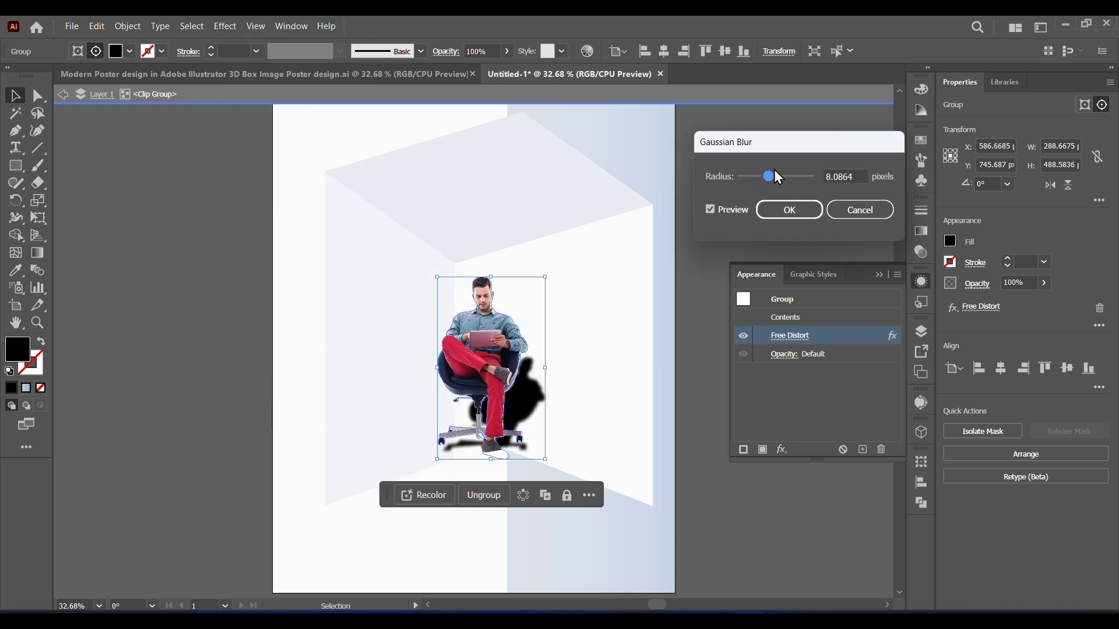
{"action": "left_click_drag", "start_coordinate": [771, 173], "coordinate": [782, 180]}
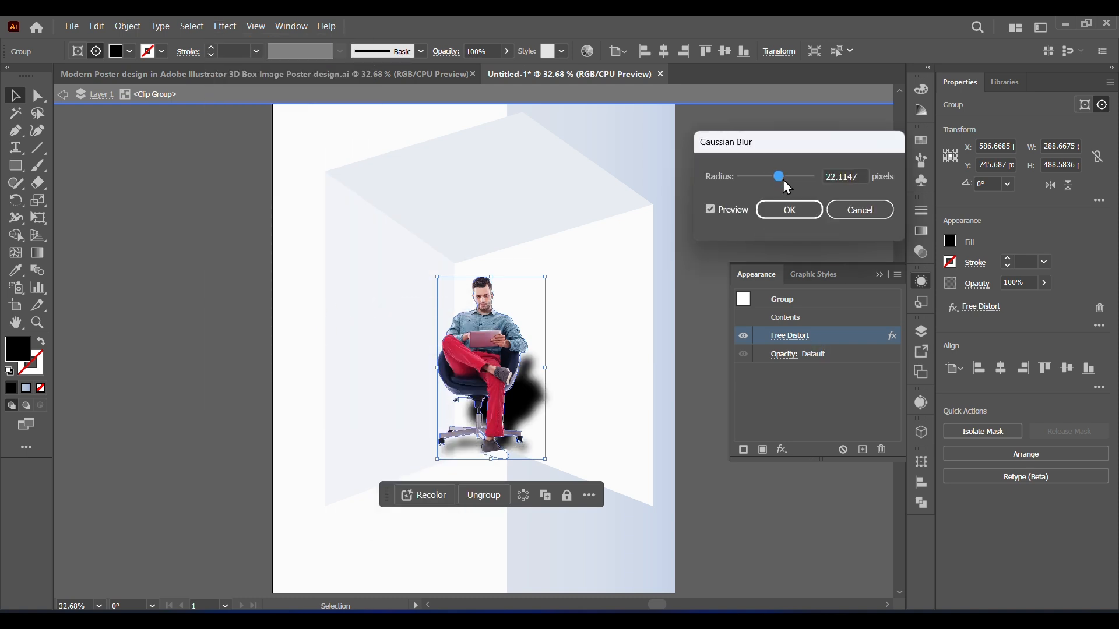
{"action": "key", "text": "Return"}
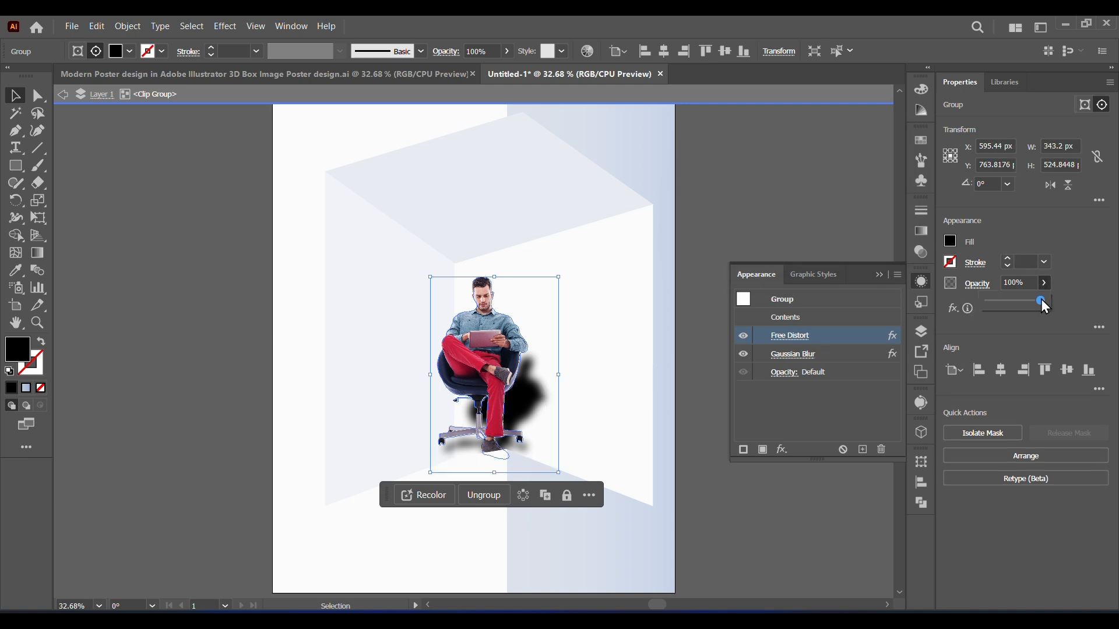
Step: Reduce the shadow's opacity to 76% and exit isolation mode
{"action": "left_click_drag", "start_coordinate": [1040, 299], "coordinate": [1032, 299]}
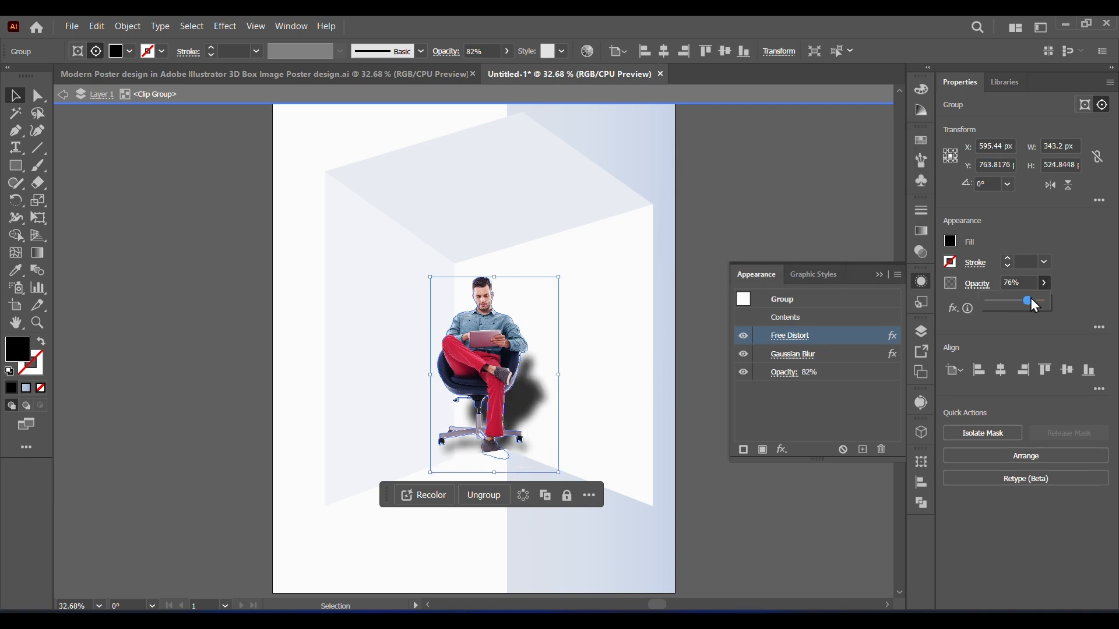
{"action": "left_click", "coordinate": [61, 94]}
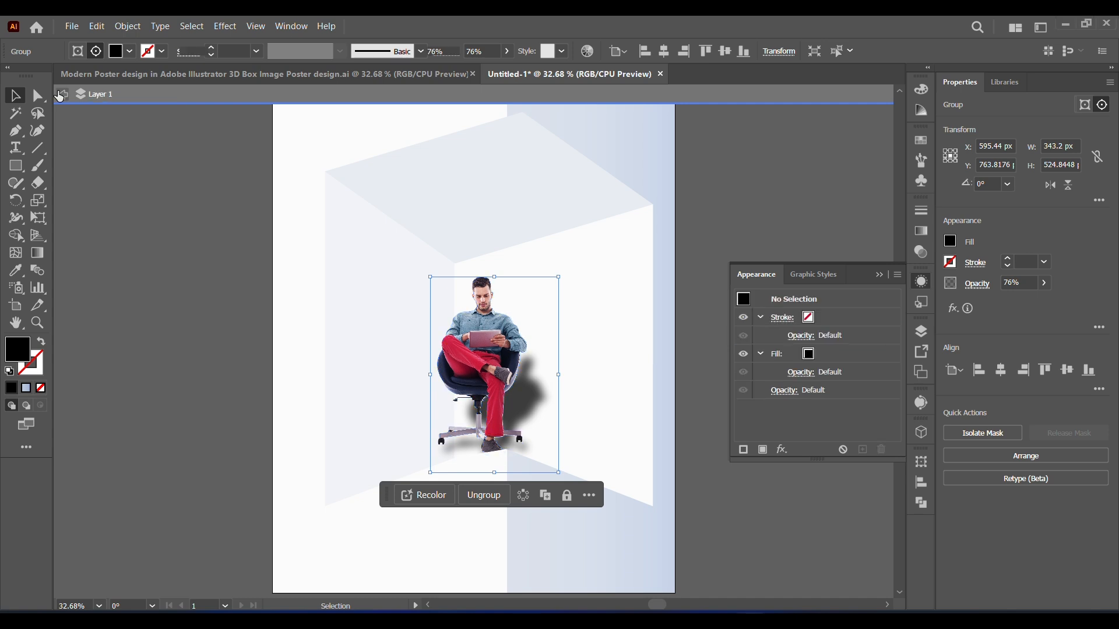
{"action": "left_click", "coordinate": [60, 95]}
{"action": "left_click", "coordinate": [883, 274]}
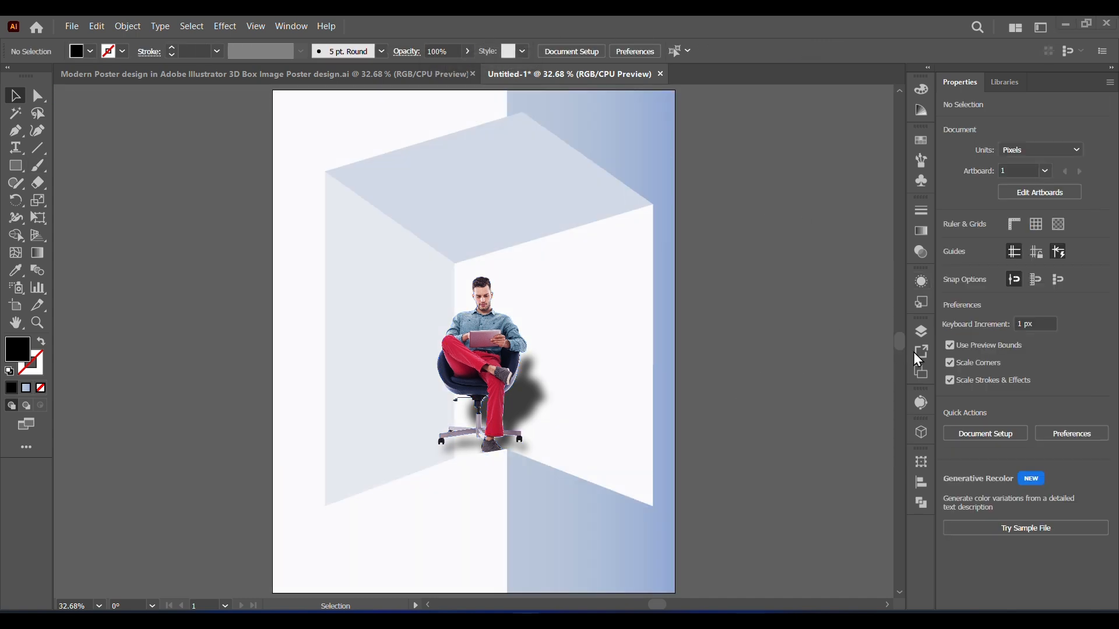
Step: Select the man's image and its shadow inside the clip group and move both slightly down and to the right
{"action": "left_click", "coordinate": [921, 332]}
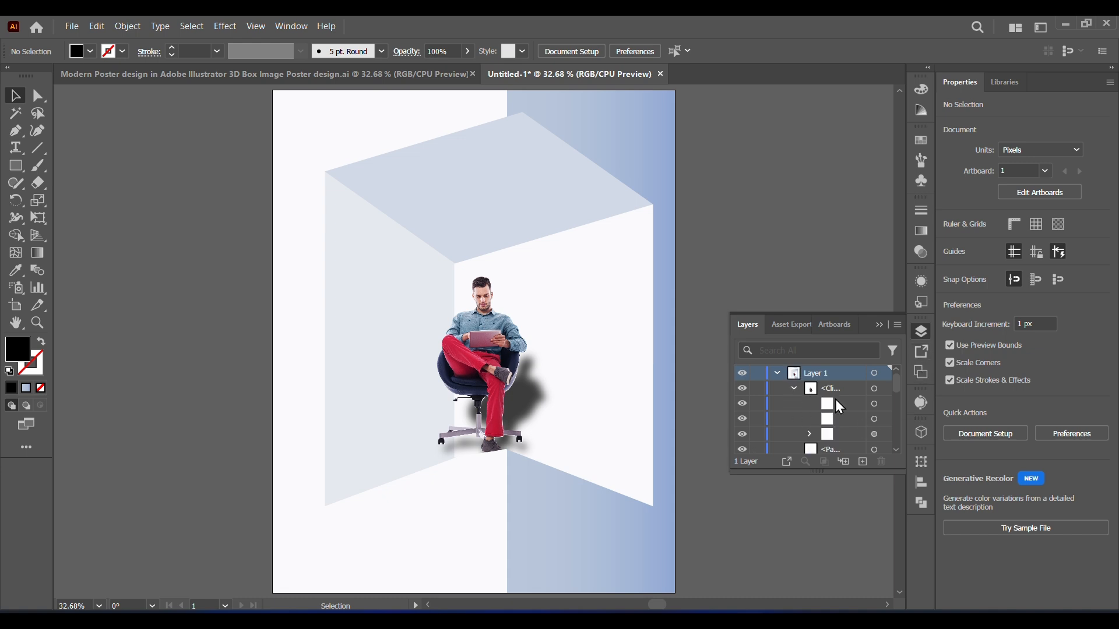
{"action": "left_click", "coordinate": [874, 419]}
{"action": "left_click", "coordinate": [874, 434], "text": "shift"}
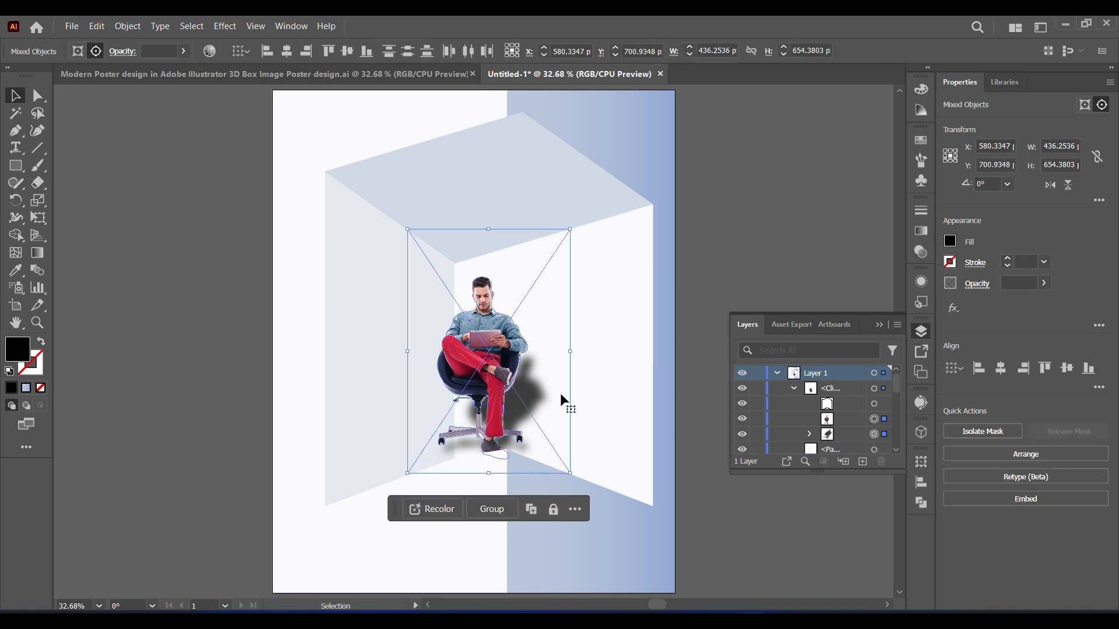
{"action": "left_click_drag", "start_coordinate": [493, 378], "coordinate": [500, 389]}
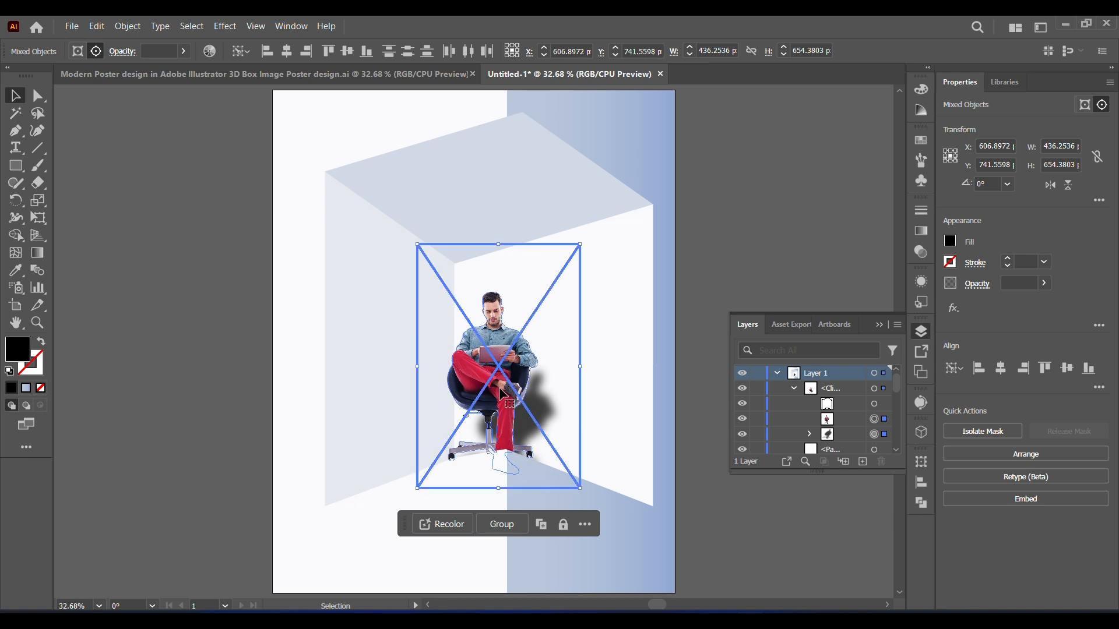
{"action": "left_click_drag", "start_coordinate": [498, 387], "coordinate": [496, 385]}
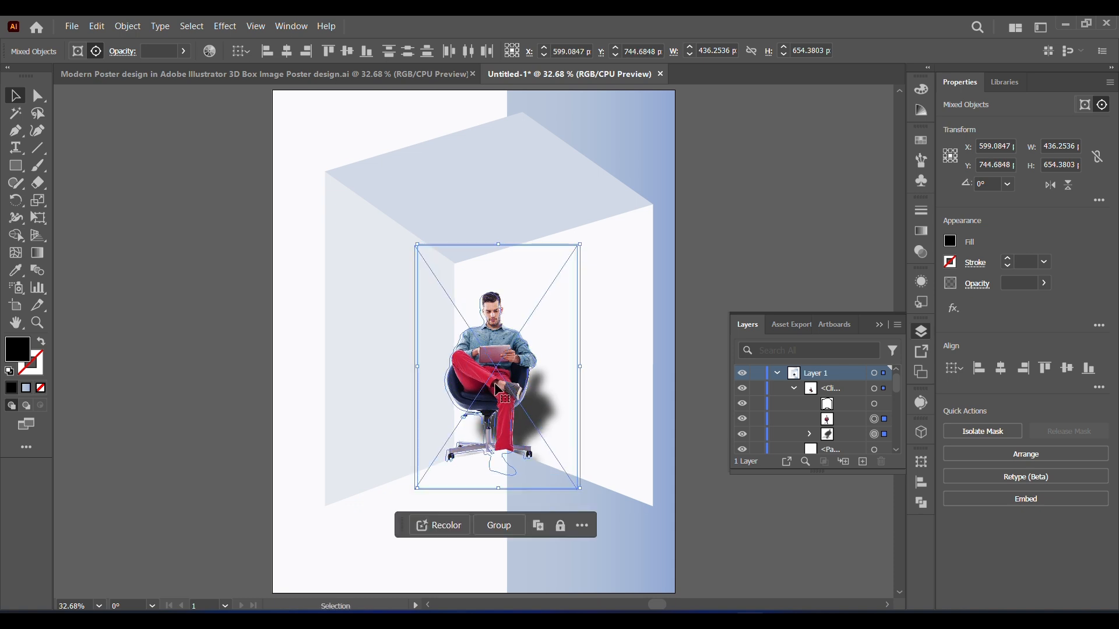
{"action": "left_click", "coordinate": [708, 452]}
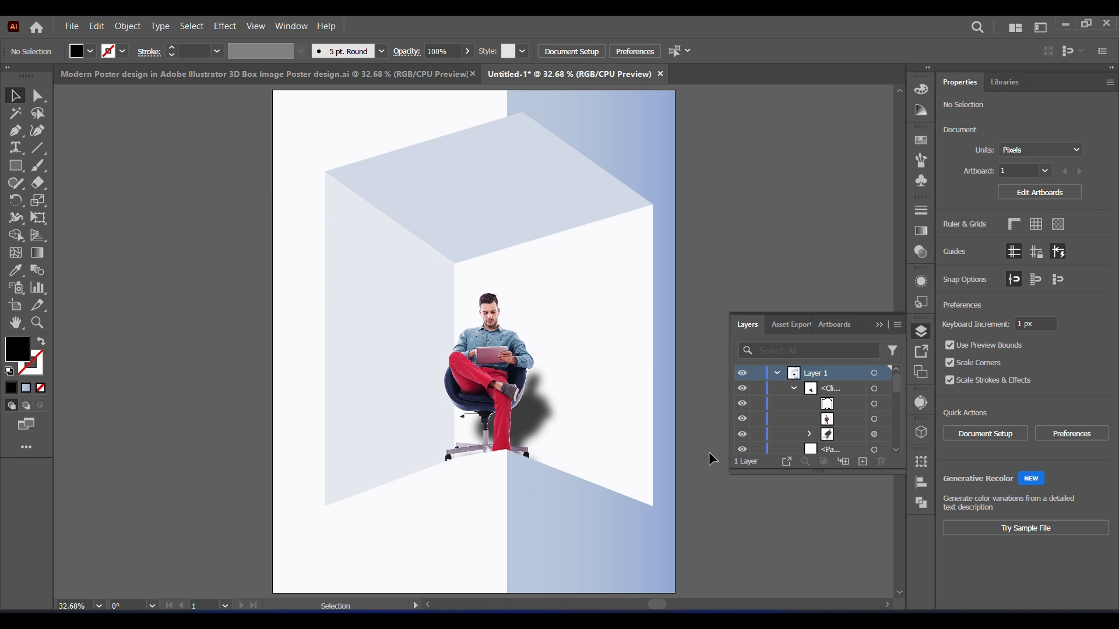
Step: Scale the man's image and shadow together to a height of 700 px and nudge them slightly down and left
{"action": "left_click", "coordinate": [492, 362]}
{"action": "left_click", "coordinate": [874, 419]}
{"action": "left_click", "coordinate": [875, 435], "text": "shift"}
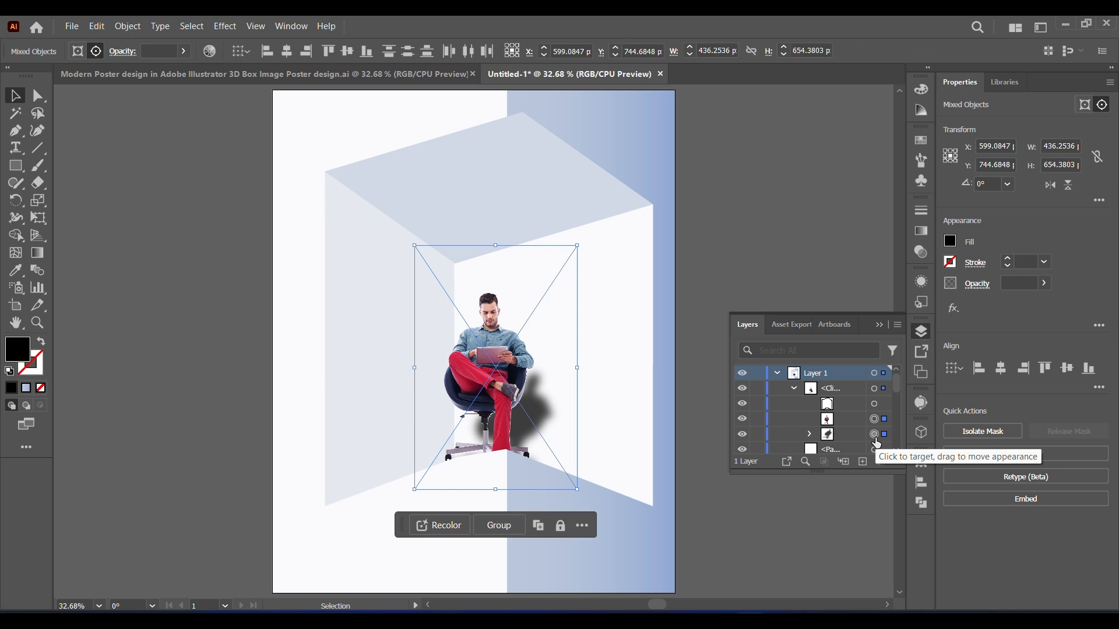
{"action": "left_click_drag", "start_coordinate": [415, 247], "coordinate": [389, 230]}
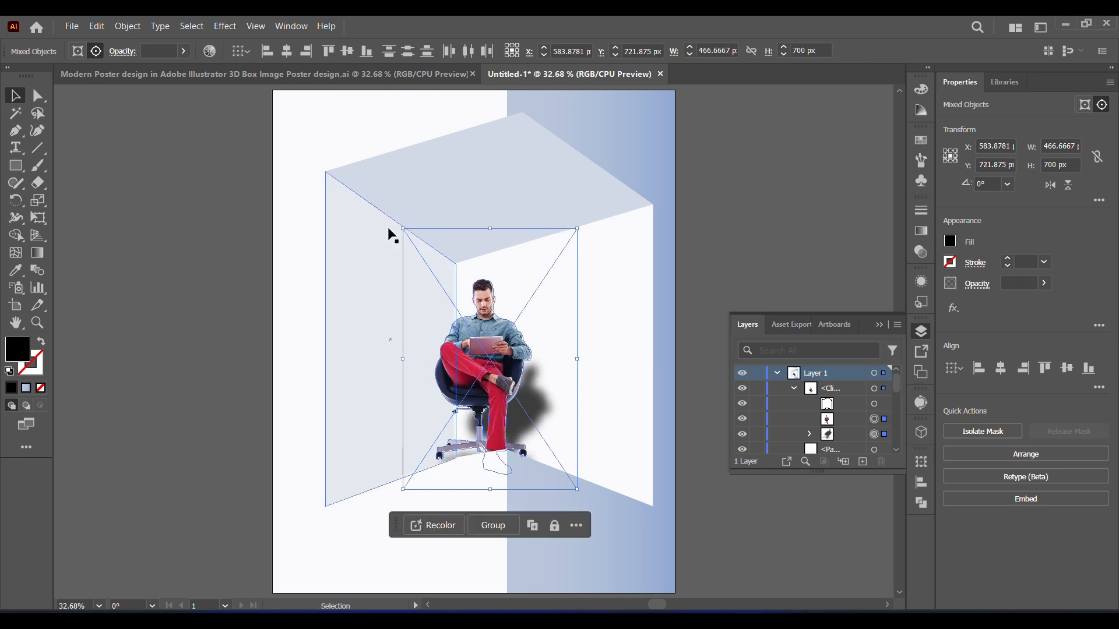
{"action": "left_click_drag", "start_coordinate": [485, 356], "coordinate": [484, 361]}
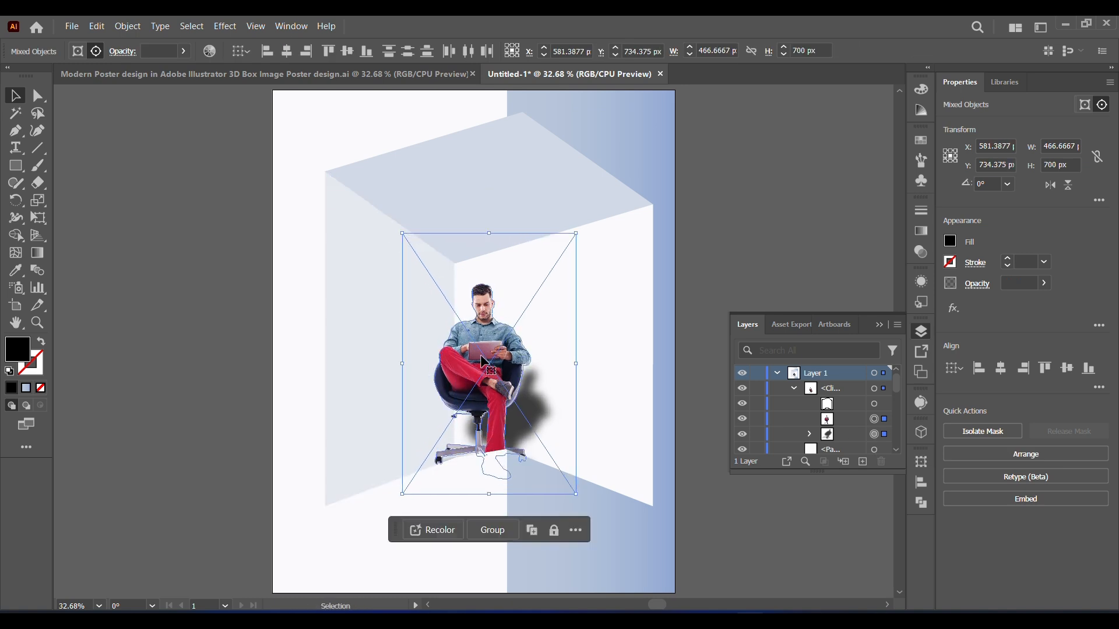
{"action": "left_click", "coordinate": [729, 229]}
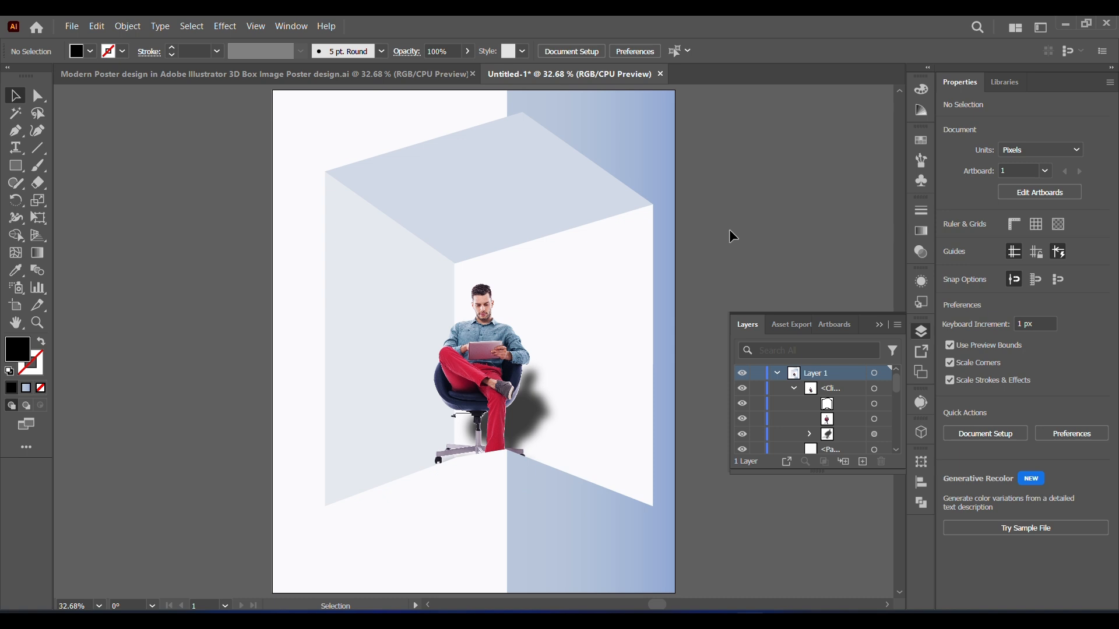
Step: Fill the shadow's compound path with a white-to-black linear gradient
{"action": "left_click", "coordinate": [923, 336]}
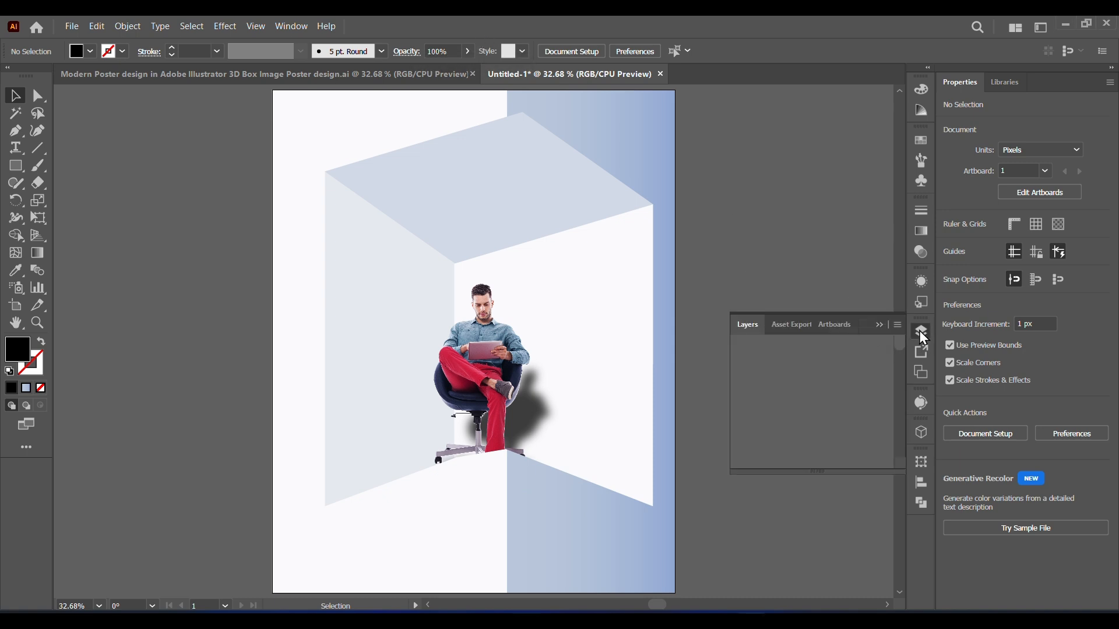
{"action": "left_click", "coordinate": [875, 435]}
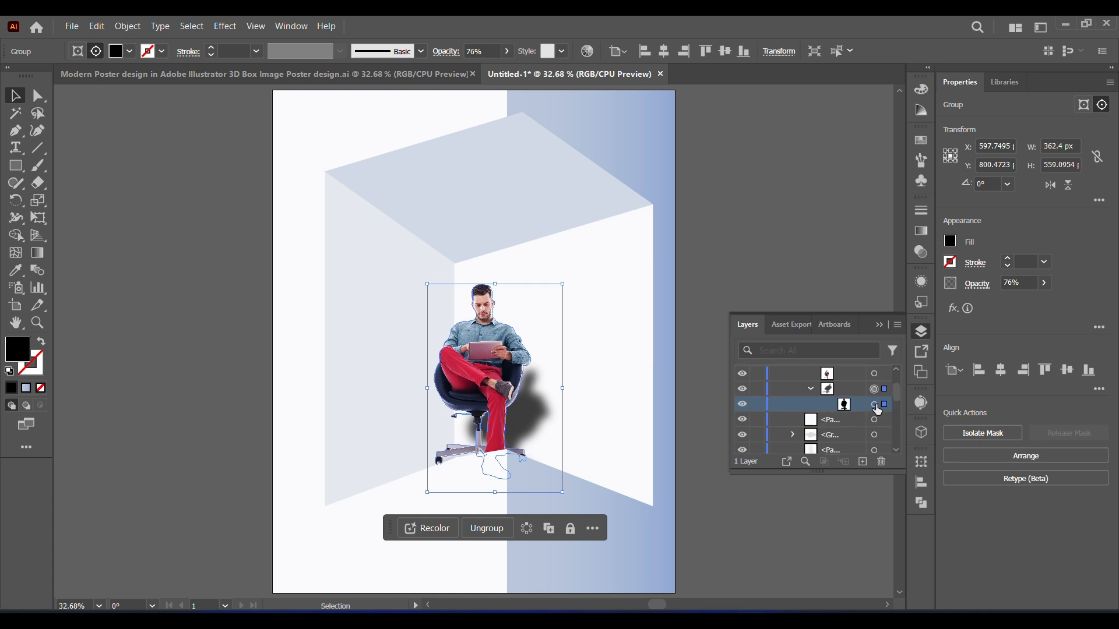
{"action": "left_click", "coordinate": [875, 407]}
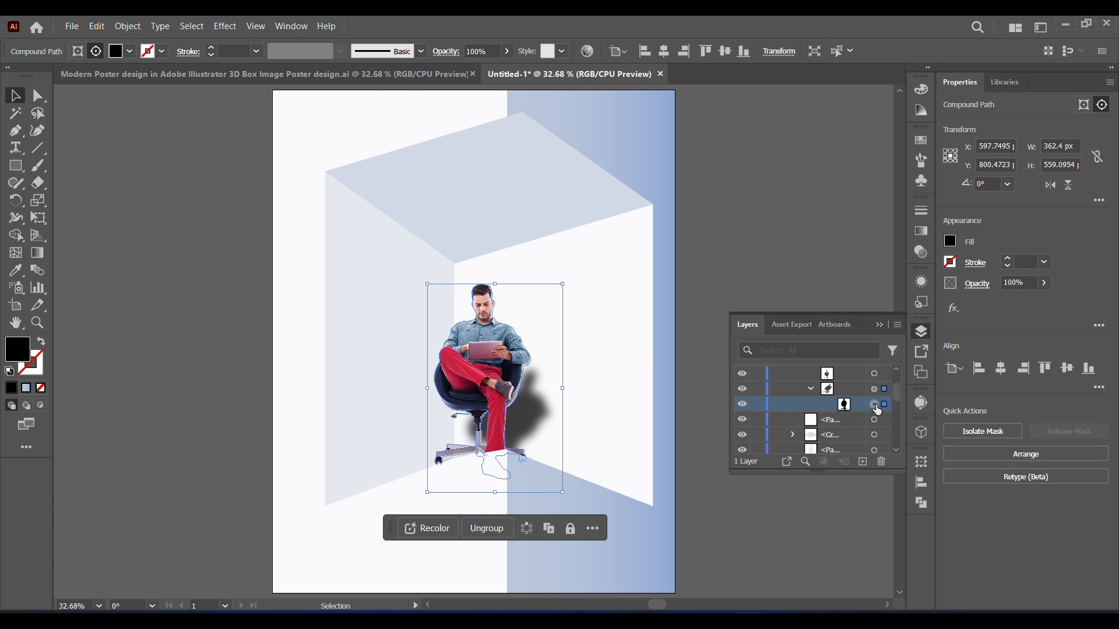
{"action": "left_click", "coordinate": [924, 232]}
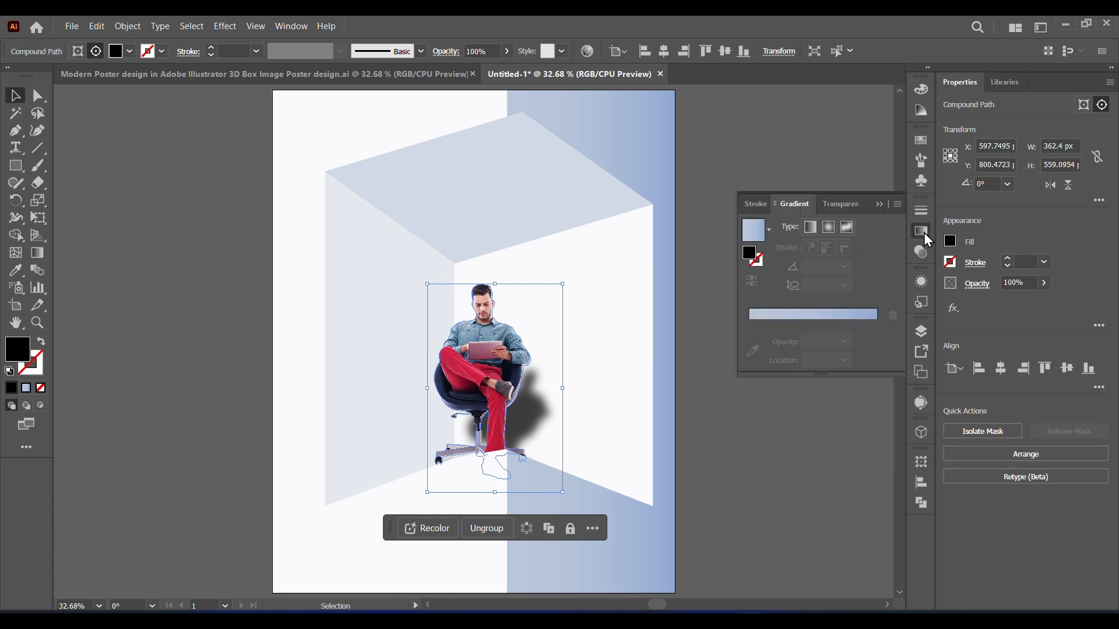
{"action": "left_click", "coordinate": [770, 230]}
{"action": "left_click", "coordinate": [748, 259]}
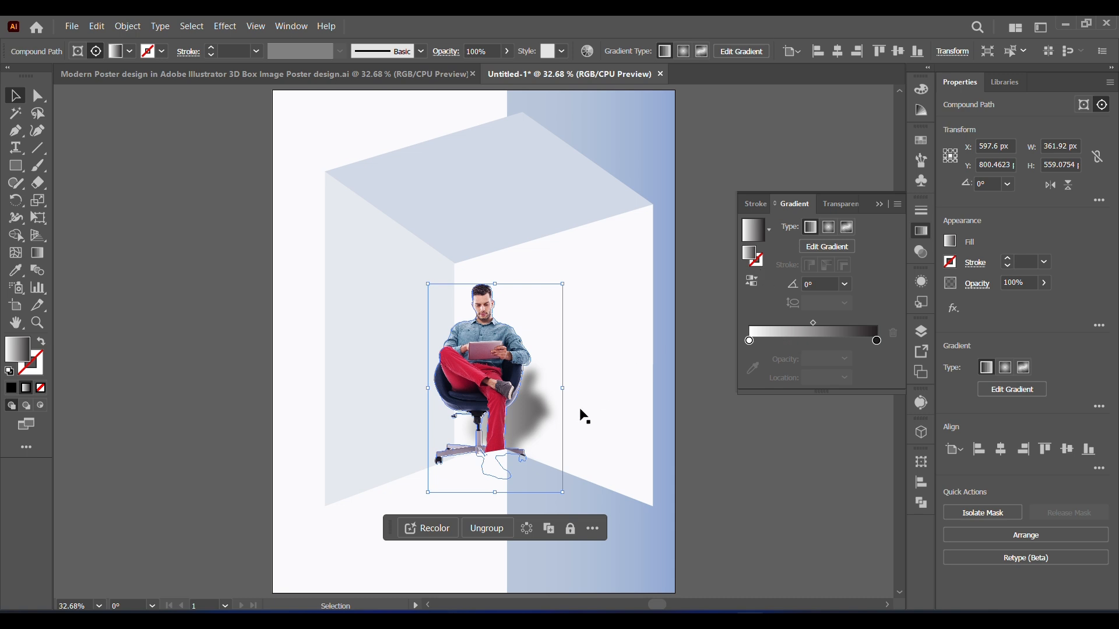
Step: Redirect the shadow's gradient upward from the chair base at about 69° and shift its midpoint toward the light end
{"action": "left_click", "coordinate": [36, 252]}
{"action": "left_click_drag", "start_coordinate": [467, 447], "coordinate": [500, 363]}
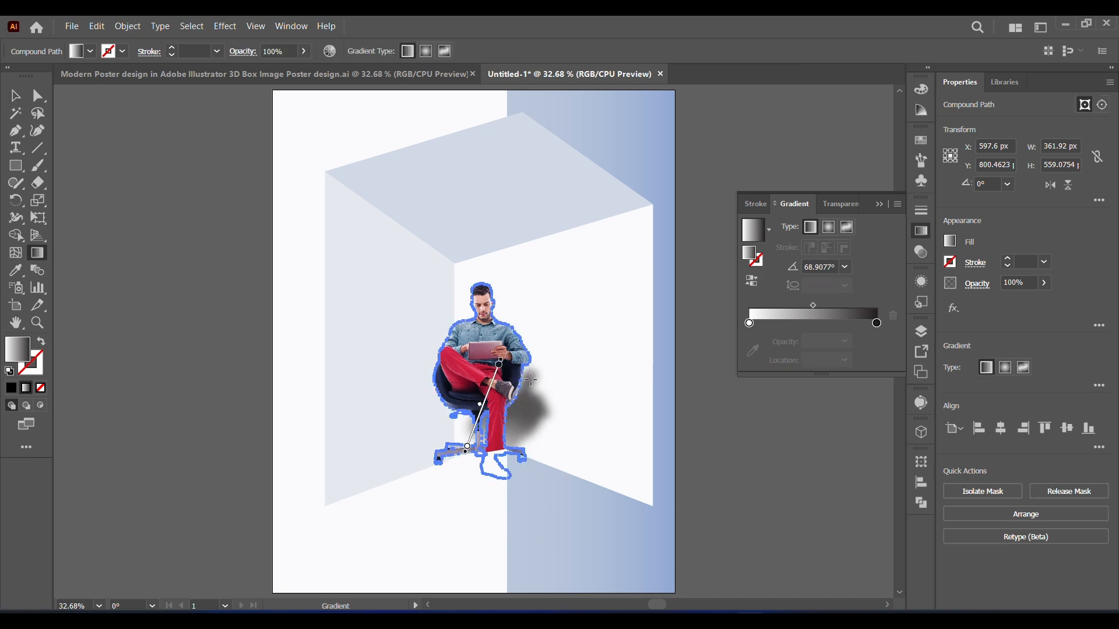
{"action": "left_click_drag", "start_coordinate": [482, 406], "coordinate": [472, 423]}
{"action": "left_click", "coordinate": [15, 96]}
{"action": "left_click", "coordinate": [143, 176]}
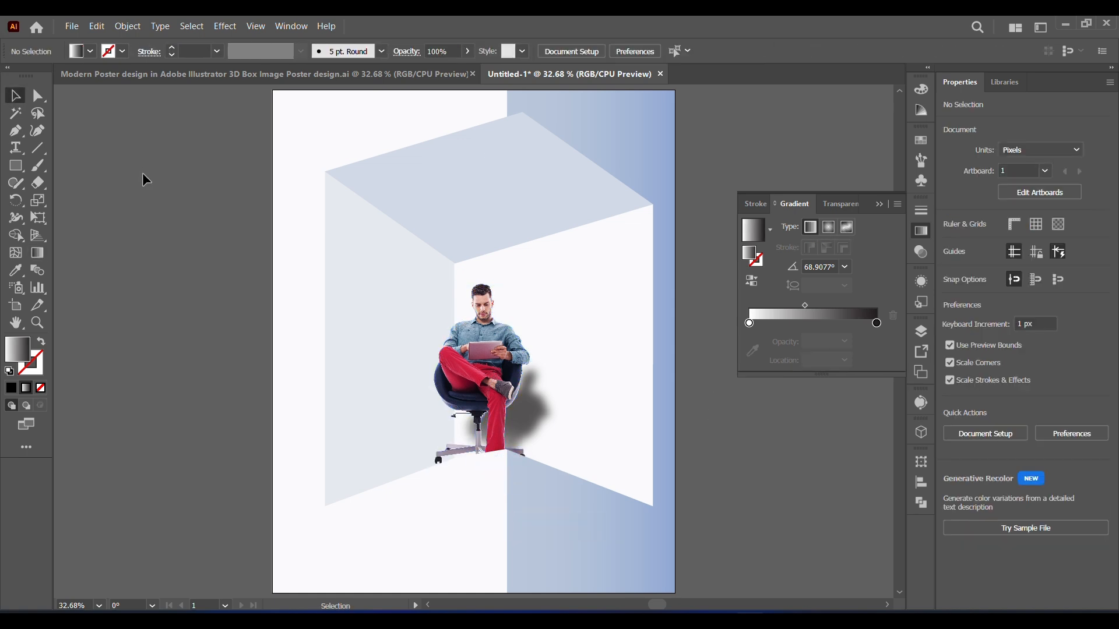
{"action": "left_click", "coordinate": [879, 205]}
Step: Add the text "BACK TO SCHOOL" and position it just below the box near the poster's centre
{"action": "scroll", "coordinate": [908, 350], "scroll_direction": "down", "scroll_amount": 2}
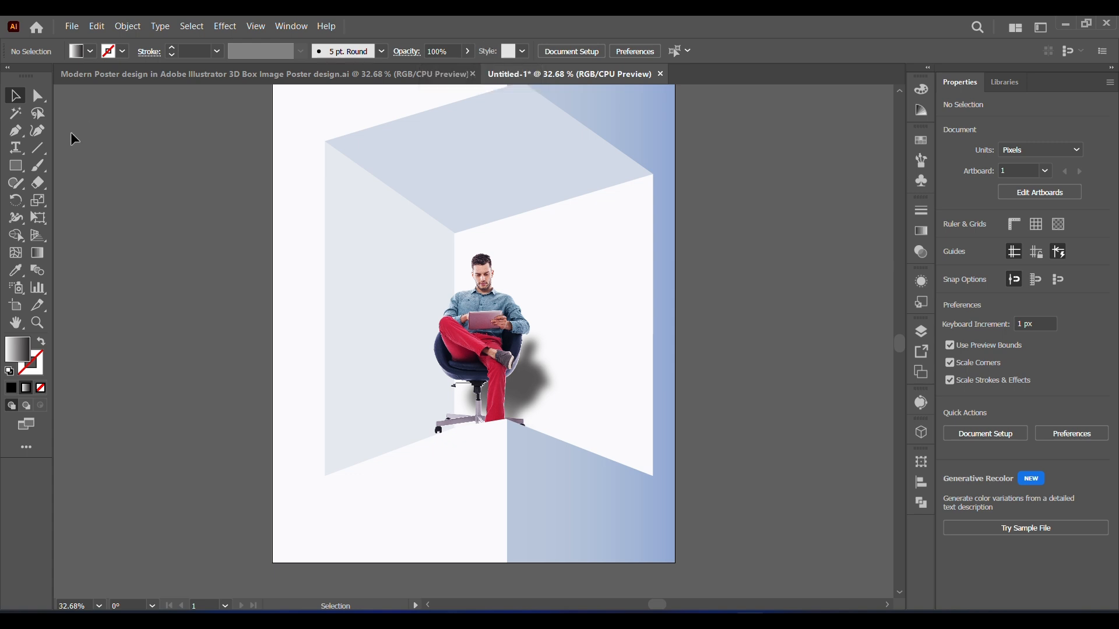
{"action": "left_click", "coordinate": [17, 150]}
{"action": "left_click", "coordinate": [680, 522]}
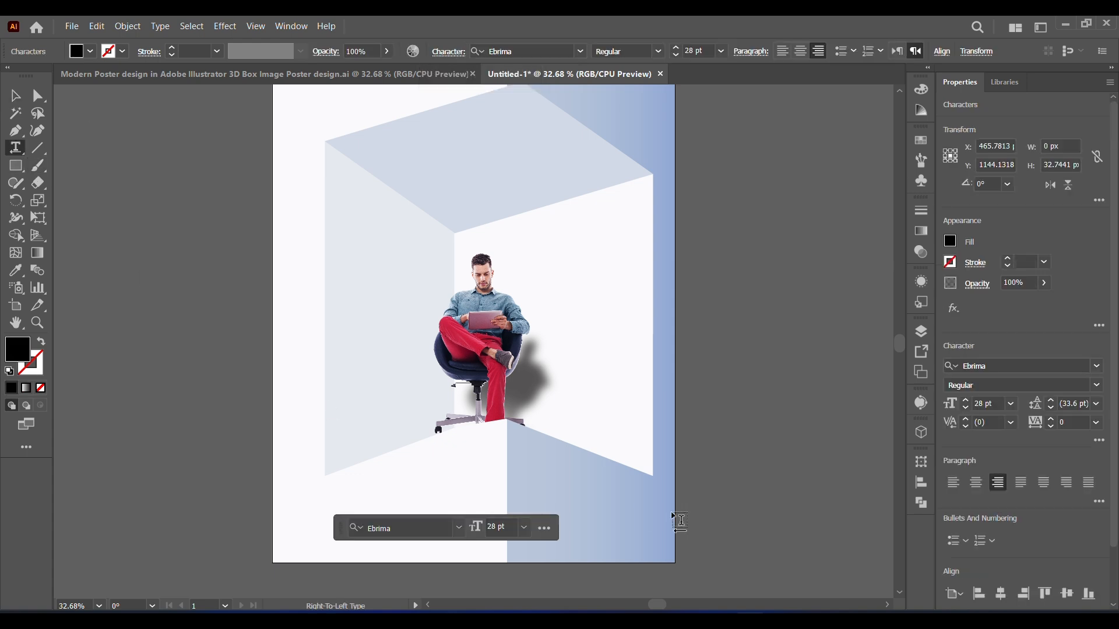
{"action": "type", "text": "ABC"}
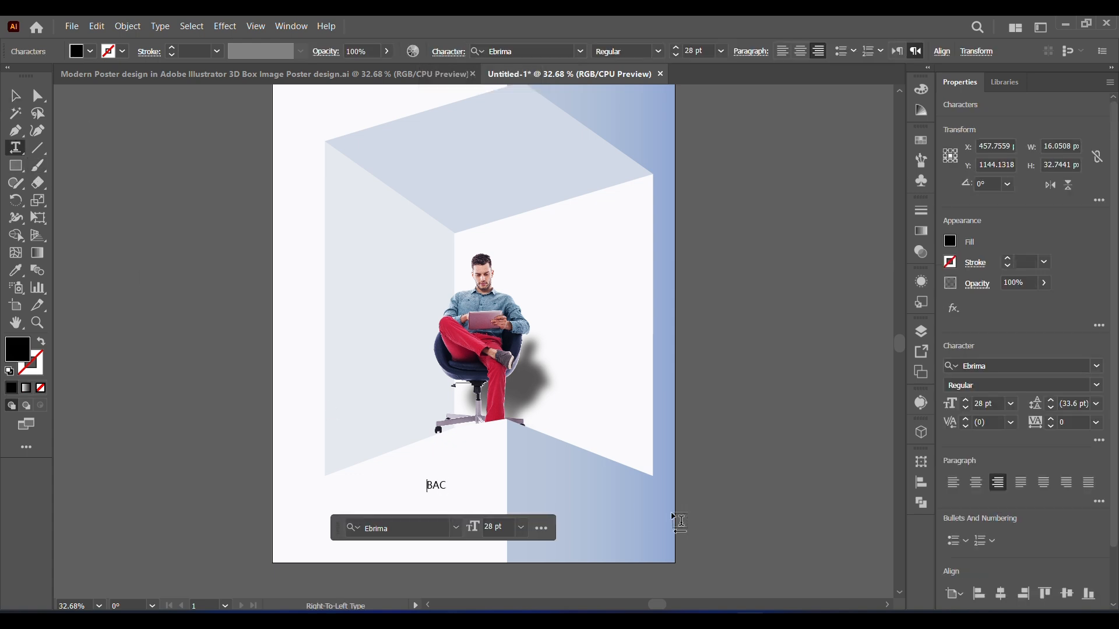
{"action": "type", "text": "K TO SCHOOL"}
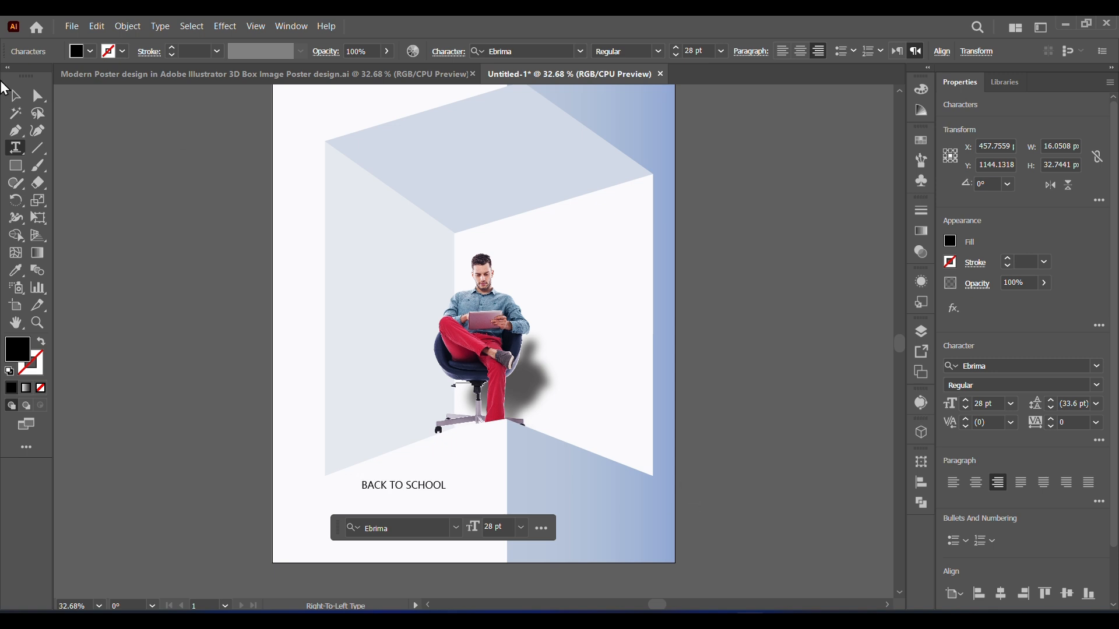
{"action": "left_click", "coordinate": [12, 94]}
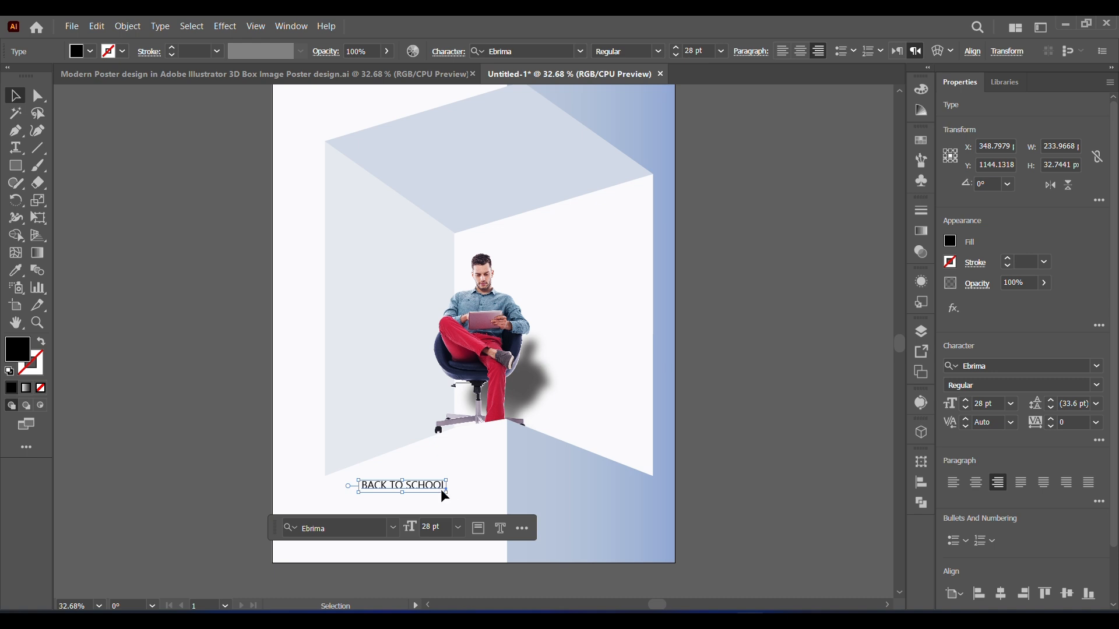
{"action": "left_click_drag", "start_coordinate": [441, 491], "coordinate": [541, 476]}
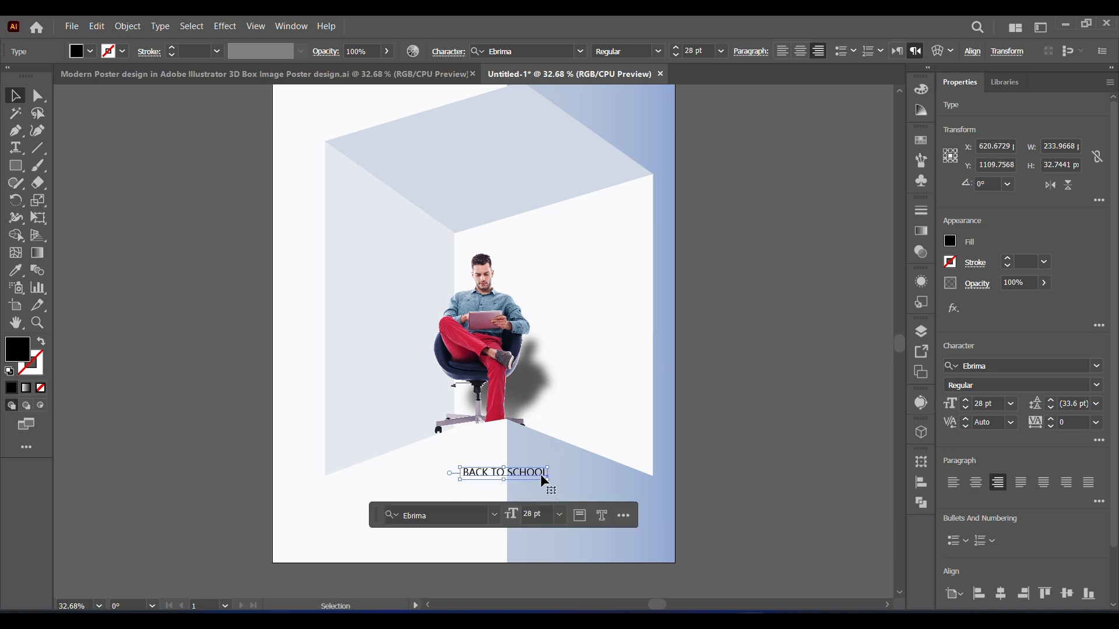
Step: Set the "BACK TO SCHOOL" heading to Ebrima Bold at 56 pt
{"action": "left_click", "coordinate": [1096, 368]}
{"action": "left_click", "coordinate": [1096, 368]}
{"action": "left_click", "coordinate": [1096, 385]}
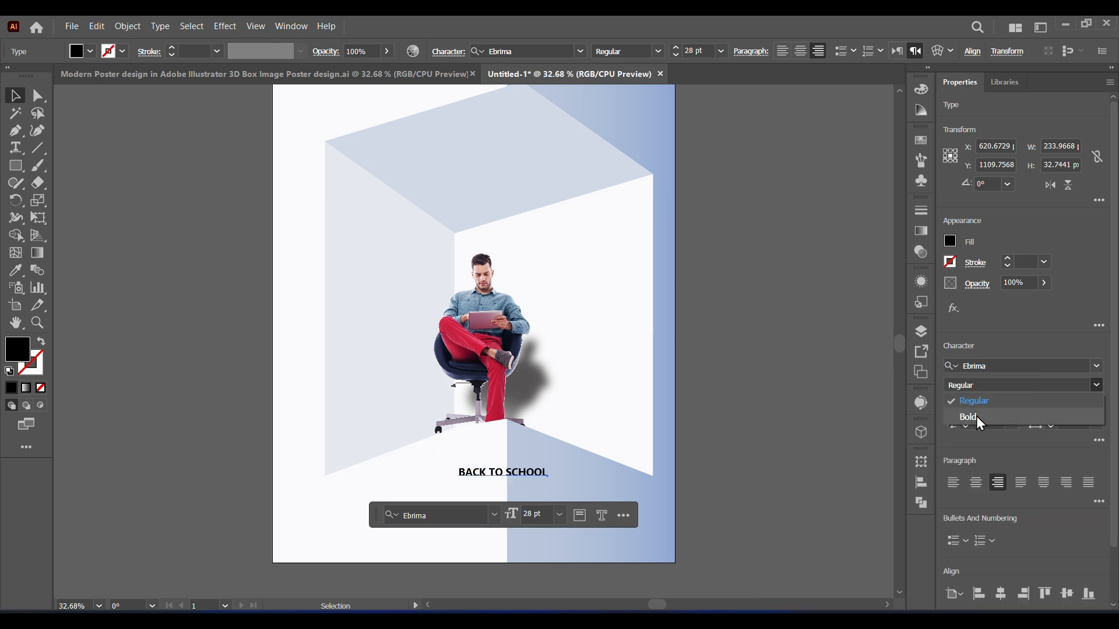
{"action": "left_click", "coordinate": [981, 424]}
{"action": "left_click", "coordinate": [965, 403]}
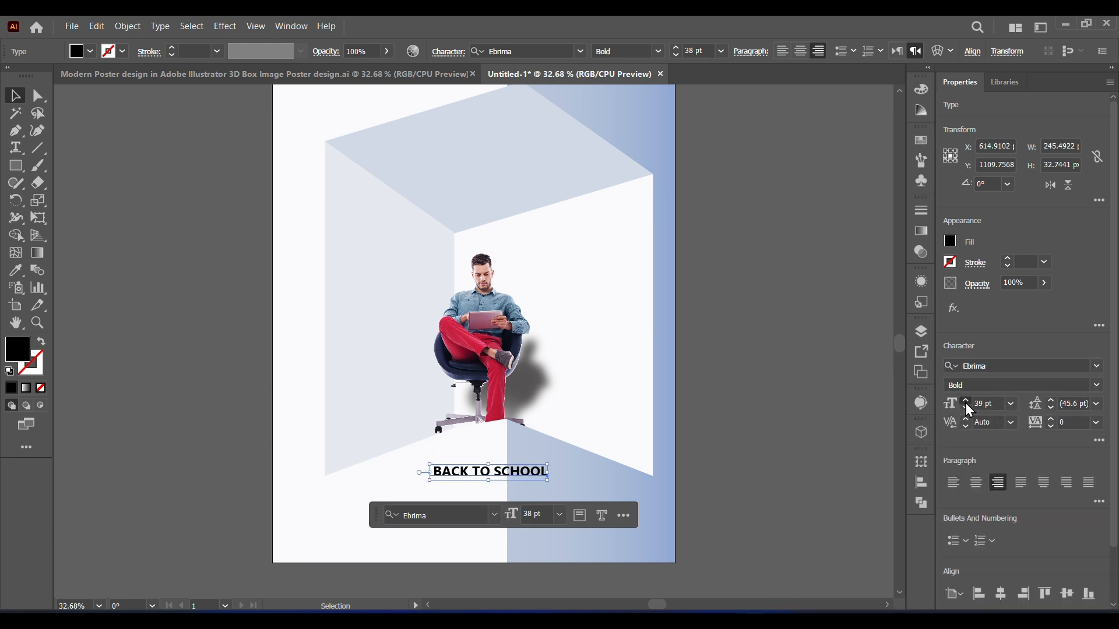
{"action": "left_click", "coordinate": [965, 404]}
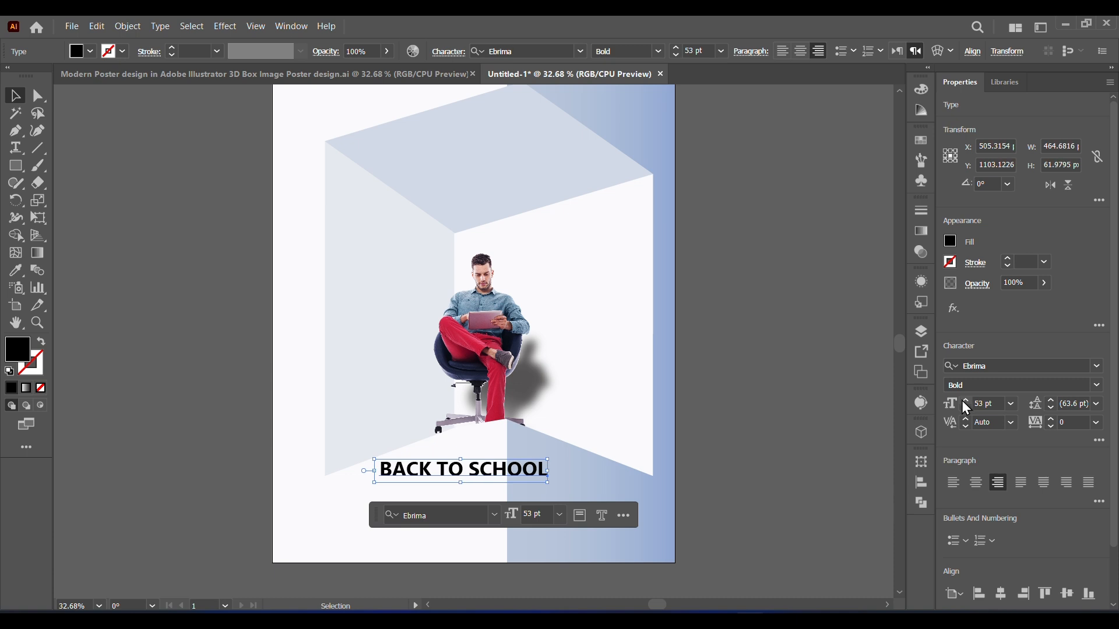
{"action": "left_click", "coordinate": [965, 402]}
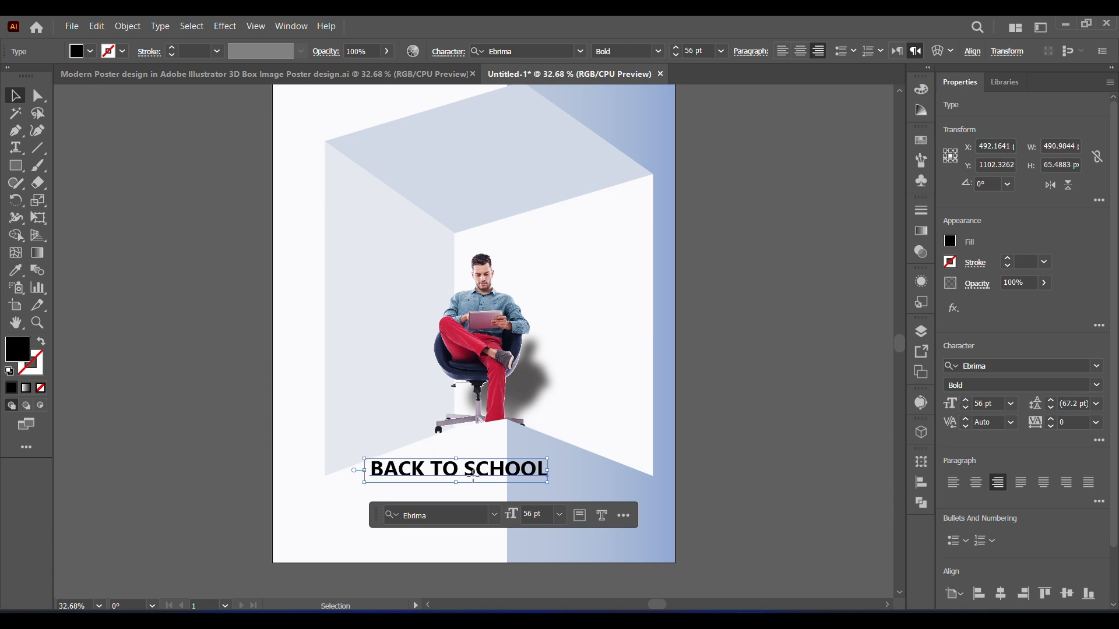
Step: Duplicate the "BACK TO SCHOOL" heading below itself, retype the copy as "DESIGN IDEA" and set its direction to left-to-right
{"action": "left_click_drag", "start_coordinate": [473, 474], "coordinate": [532, 522]}
{"action": "left_click", "coordinate": [736, 509]}
{"action": "double_click", "coordinate": [532, 522]}
{"action": "key", "text": "ctrl+a"}
{"action": "type", "text": "DES"}
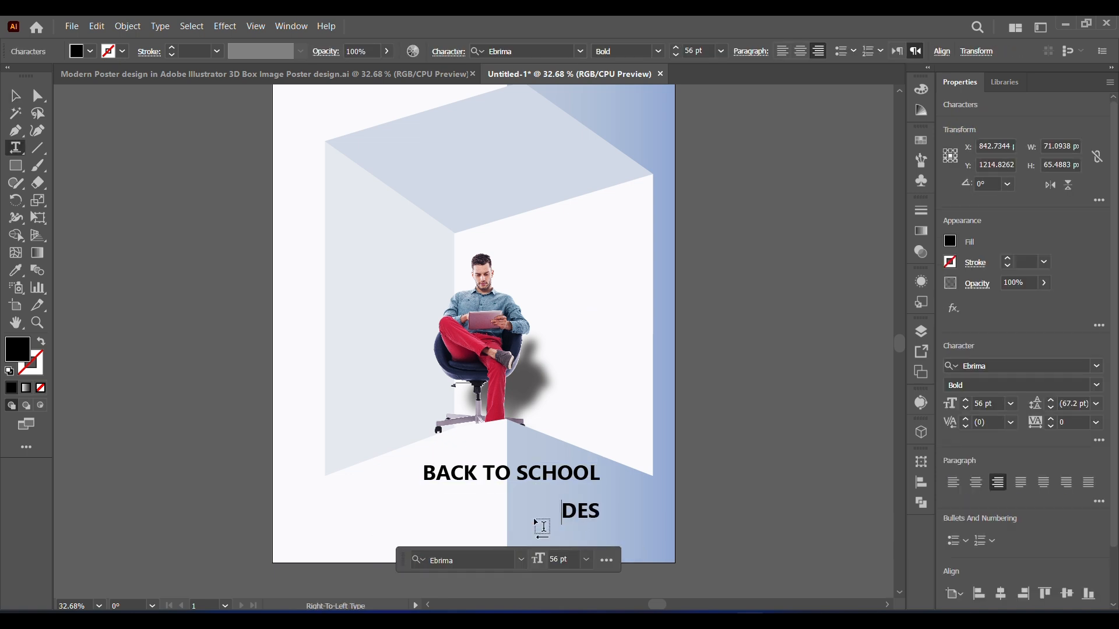
{"action": "type", "text": "IGN IDE"}
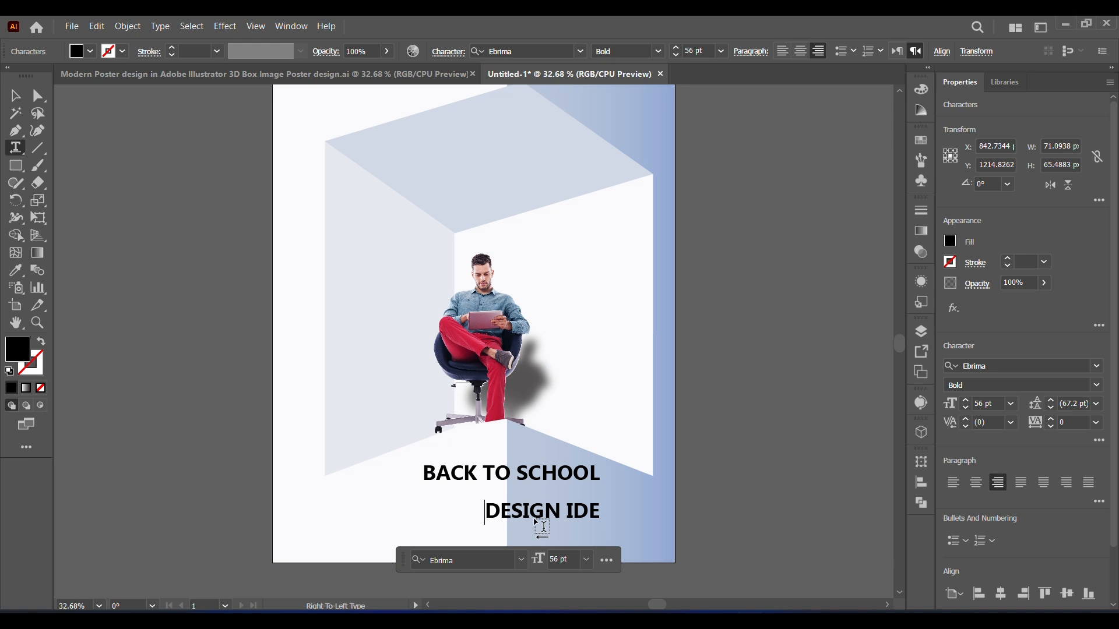
{"action": "type", "text": "A"}
{"action": "left_click", "coordinate": [897, 52]}
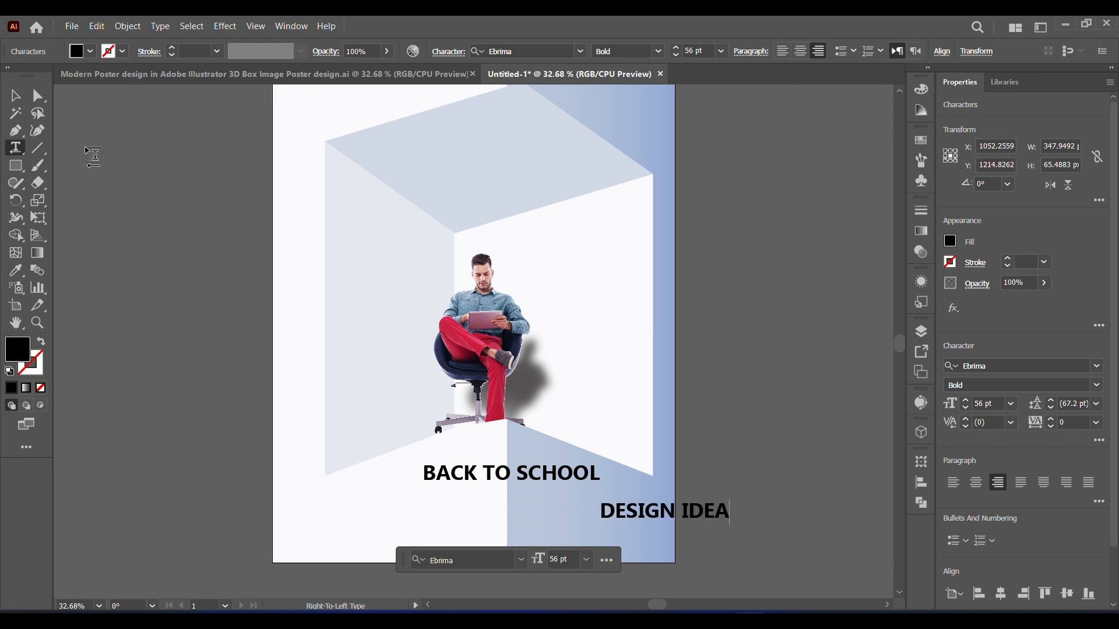
Step: Move the "DESIGN IDEA" line directly beneath the "BACK TO SCHOOL" heading
{"action": "left_click", "coordinate": [15, 95]}
{"action": "left_click", "coordinate": [723, 521]}
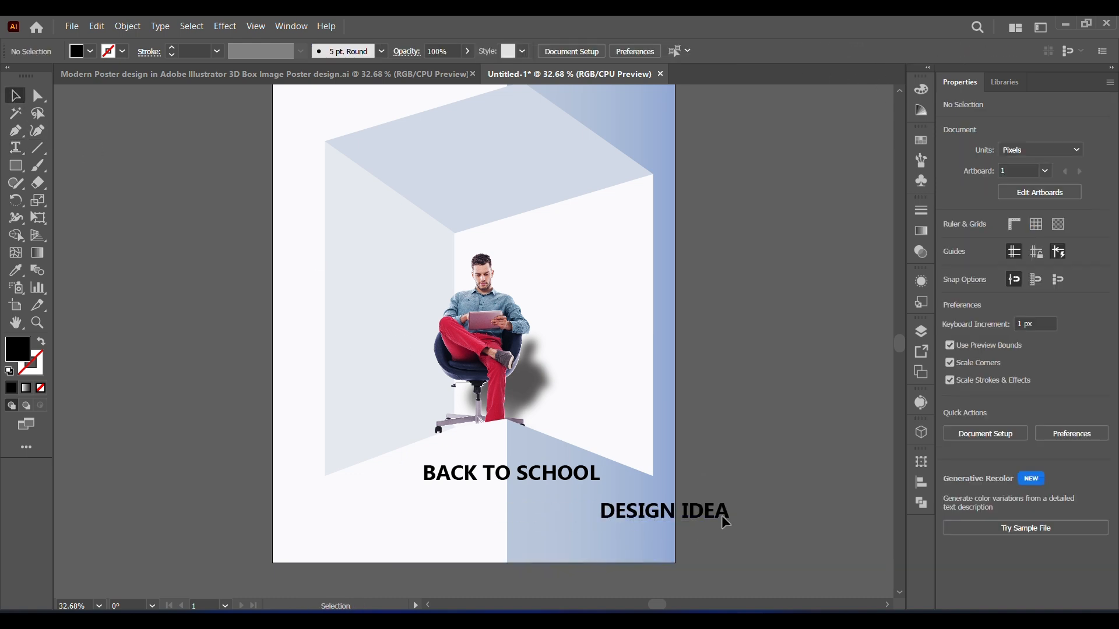
{"action": "left_click", "coordinate": [721, 515]}
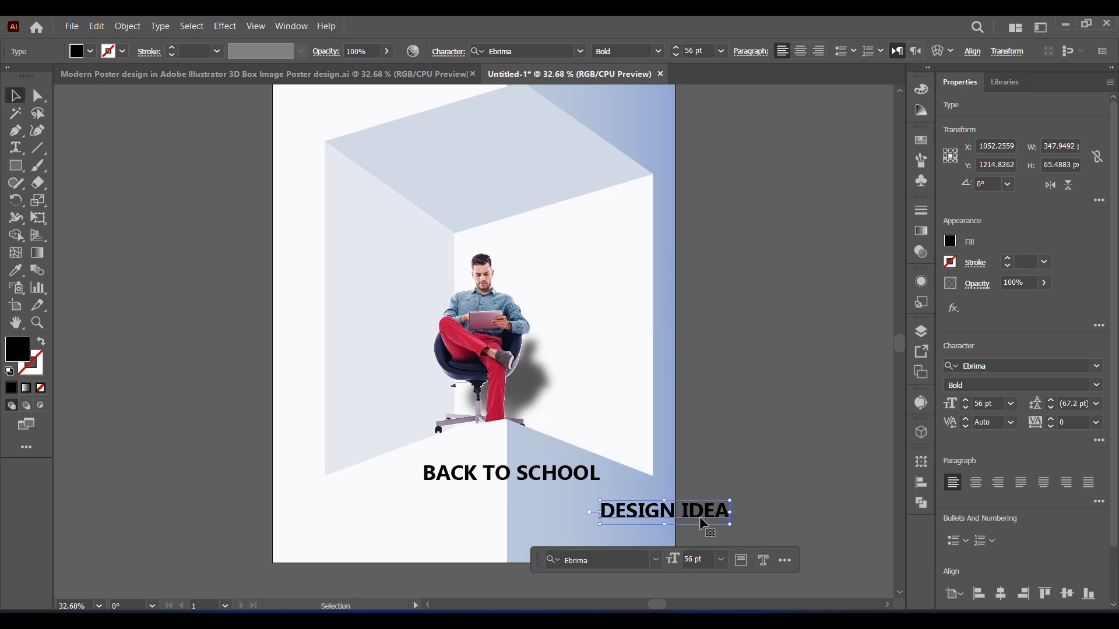
{"action": "left_click_drag", "start_coordinate": [700, 516], "coordinate": [539, 504]}
Step: Set the "DESIGN IDEA" line in Myriad Variable Concept Regular and nudge it toward the centre of the heading
{"action": "left_click", "coordinate": [1094, 385]}
{"action": "left_click", "coordinate": [990, 400]}
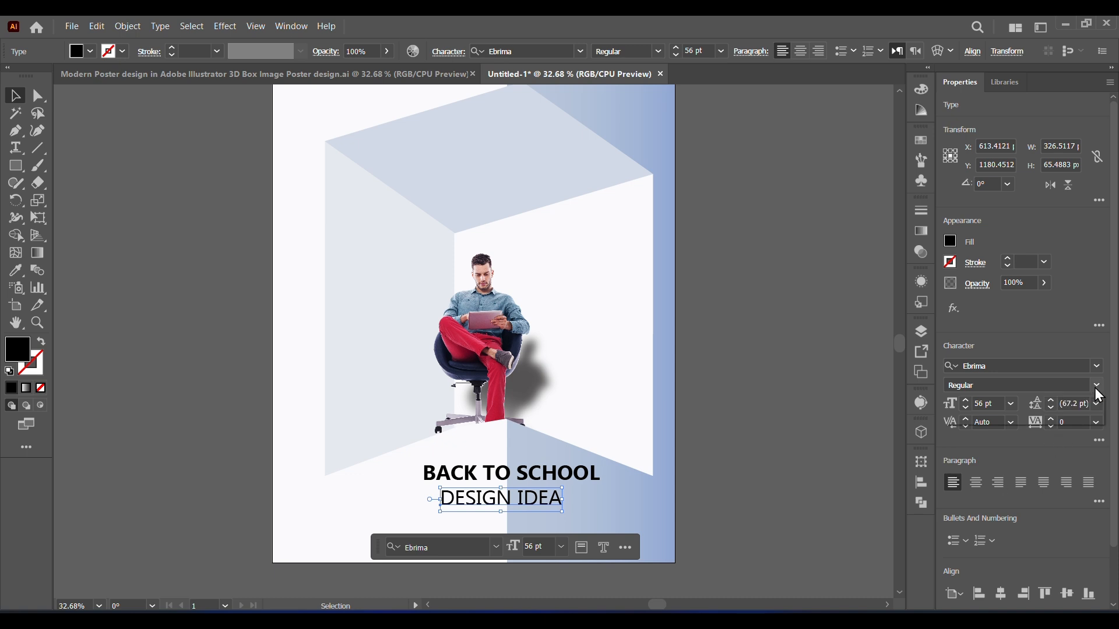
{"action": "left_click", "coordinate": [1098, 367]}
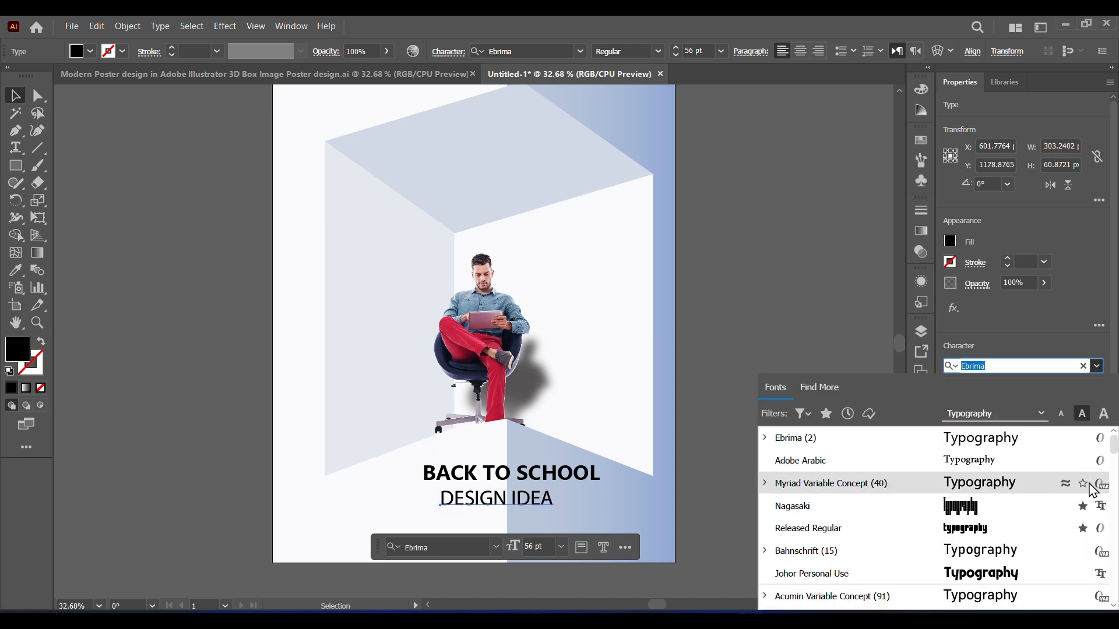
{"action": "left_click", "coordinate": [885, 496]}
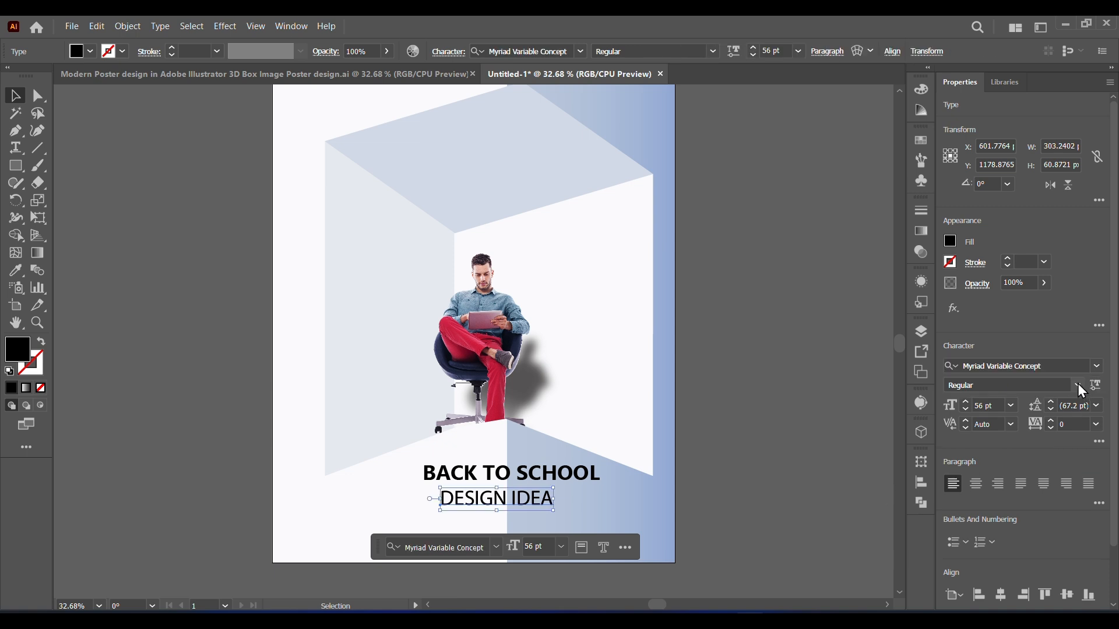
{"action": "left_click_drag", "start_coordinate": [517, 504], "coordinate": [524, 505]}
{"action": "left_click", "coordinate": [800, 523]}
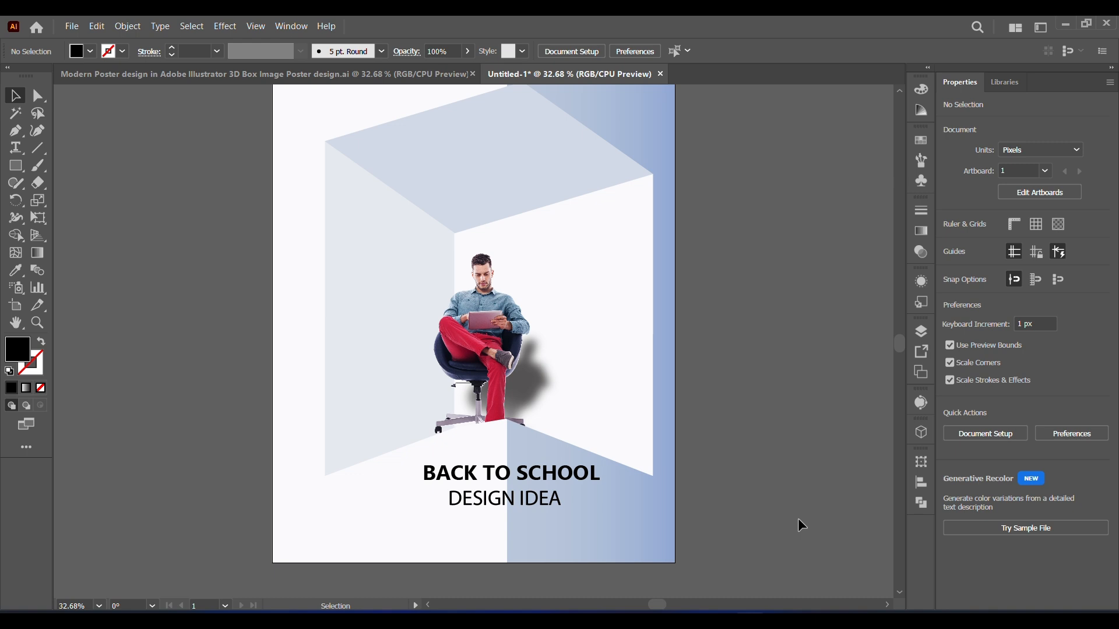
Step: Enlarge the "BACK TO SCHOOL" and "DESIGN IDEA" lines slightly, keeping them stacked below the box
{"action": "left_click", "coordinate": [595, 480]}
{"action": "left_click", "coordinate": [577, 502]}
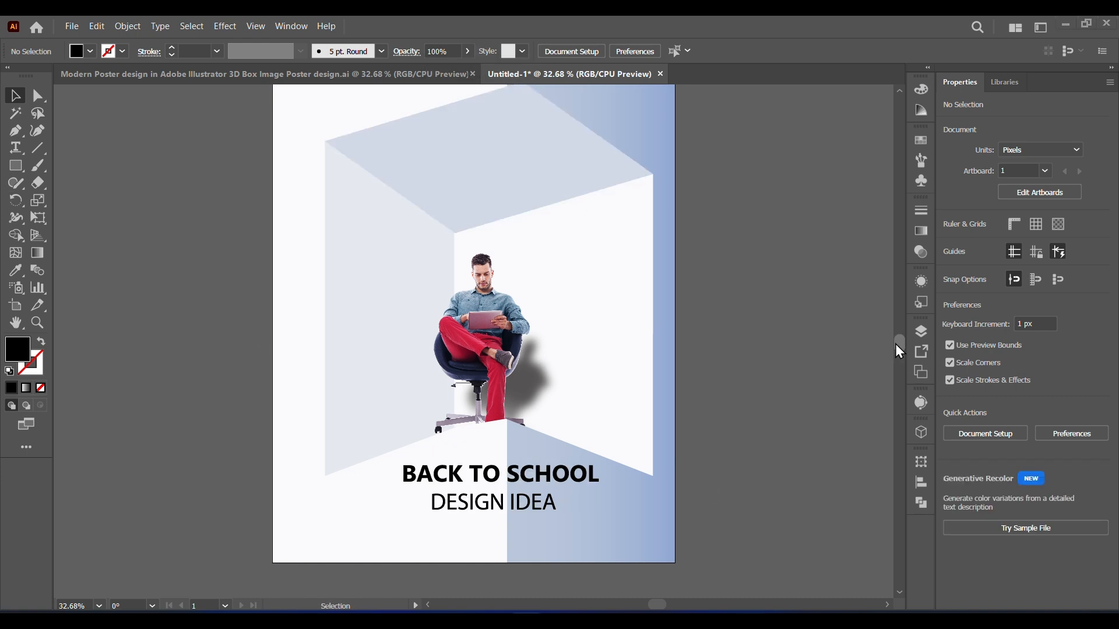
{"action": "left_click_drag", "start_coordinate": [897, 344], "coordinate": [893, 341]}
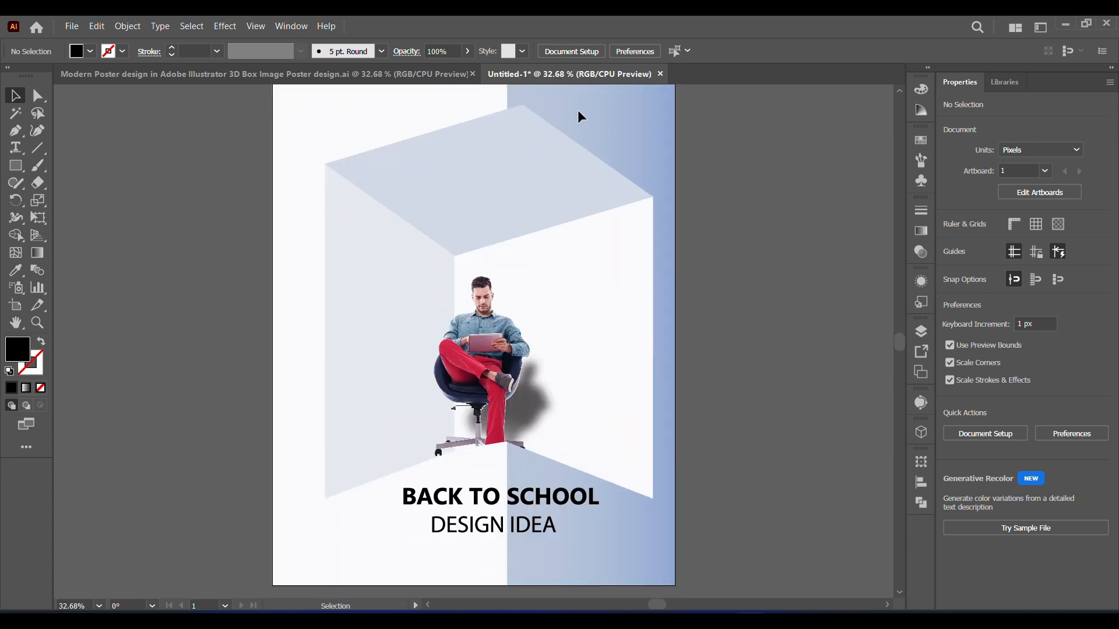
Step: Paste the Lorem Ipsum placeholder sentence and move it down from the man's tablet to the chair seat
{"action": "key", "text": "a"}
{"action": "key", "text": "ctrl+v"}
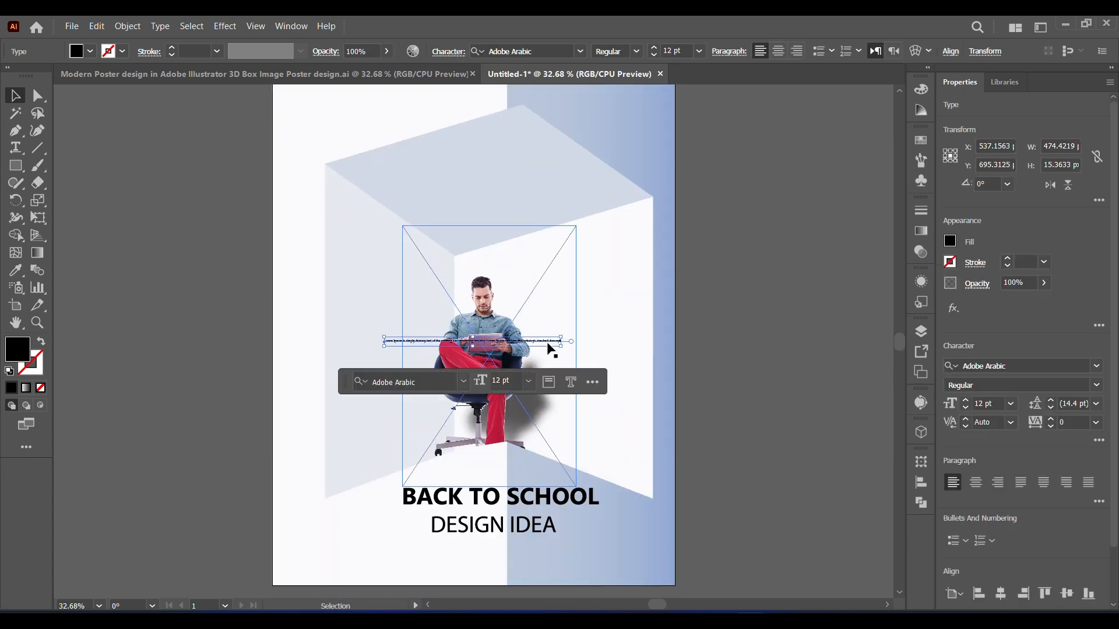
{"action": "left_click_drag", "start_coordinate": [547, 343], "coordinate": [647, 410]}
{"action": "key", "text": "ctrl+z"}
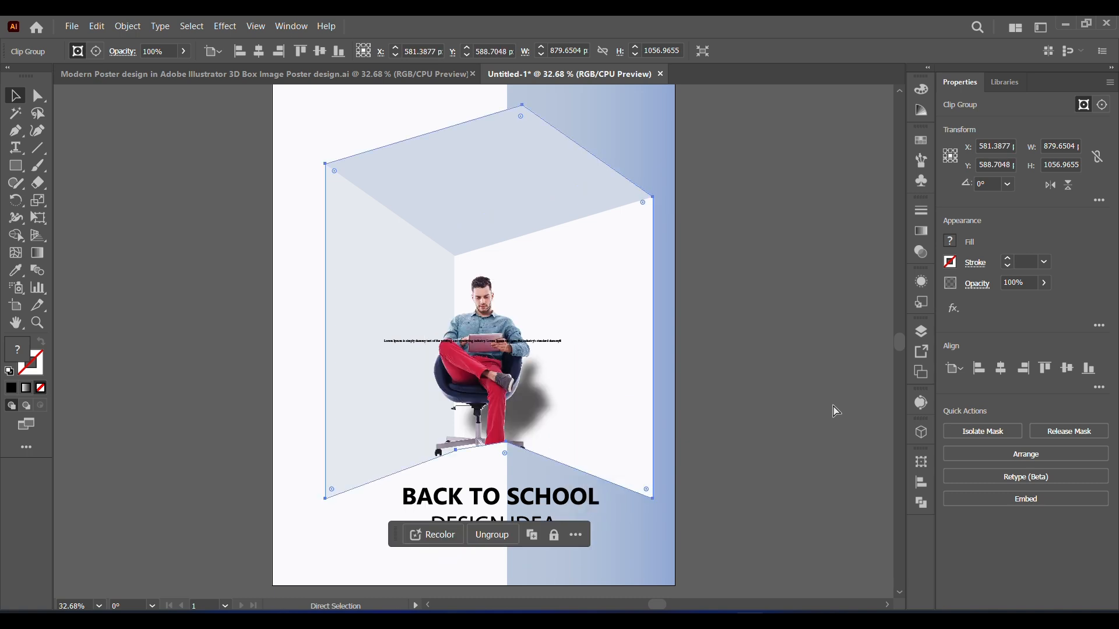
{"action": "left_click", "coordinate": [820, 401]}
{"action": "key", "text": "z"}
{"action": "left_click_drag", "start_coordinate": [342, 294], "coordinate": [609, 392]}
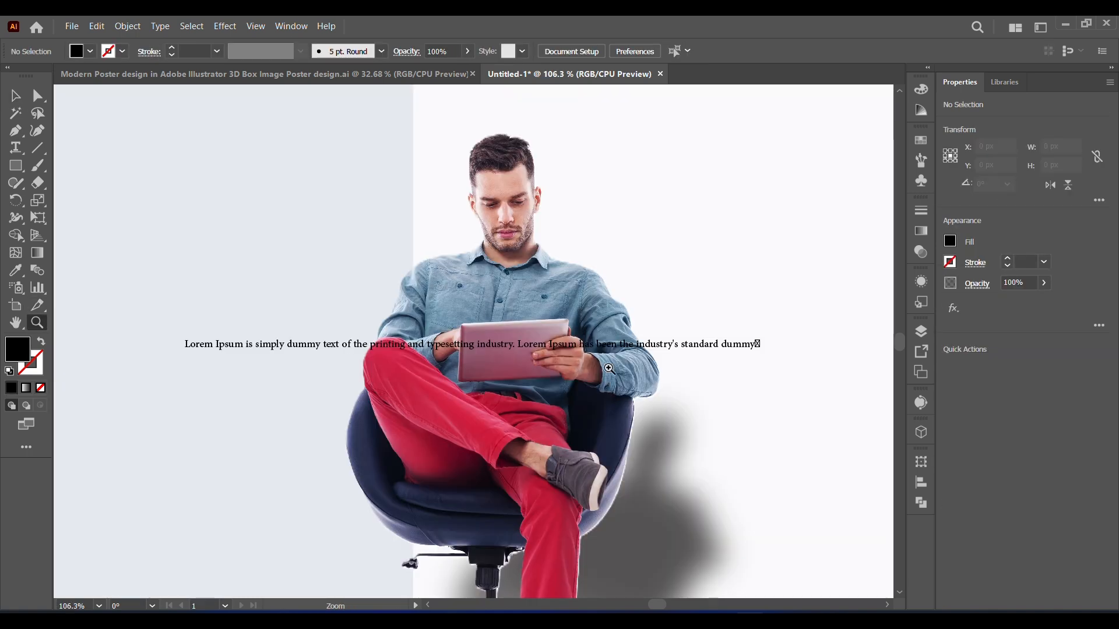
{"action": "key", "text": "v"}
{"action": "left_click_drag", "start_coordinate": [306, 344], "coordinate": [387, 509]}
Step: Set the Lorem Ipsum sentence in Myriad Variable Concept Light
{"action": "left_click", "coordinate": [1097, 365]}
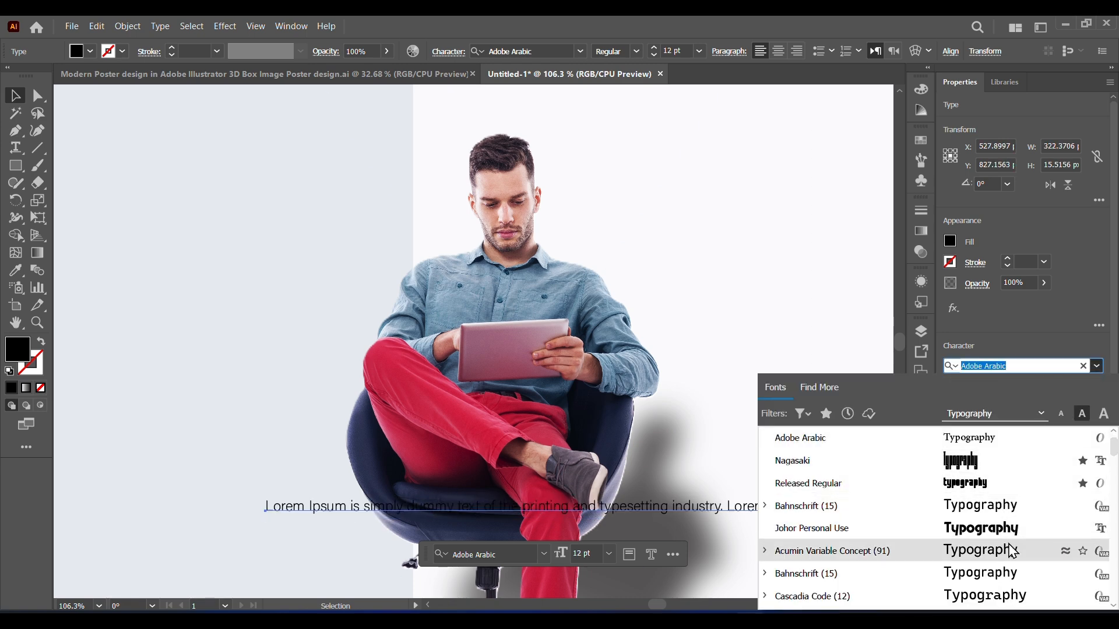
{"action": "scroll", "coordinate": [1102, 500], "scroll_direction": "down", "scroll_amount": 3}
{"action": "scroll", "coordinate": [1114, 460], "scroll_direction": "down", "scroll_amount": 2}
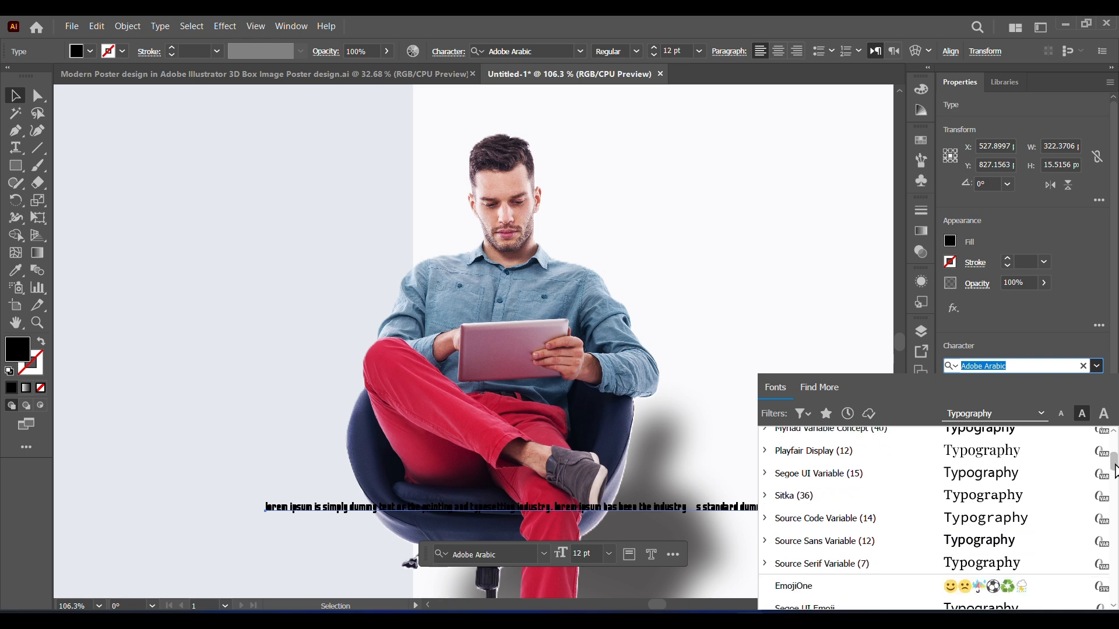
{"action": "scroll", "coordinate": [1114, 460], "scroll_direction": "up", "scroll_amount": 2}
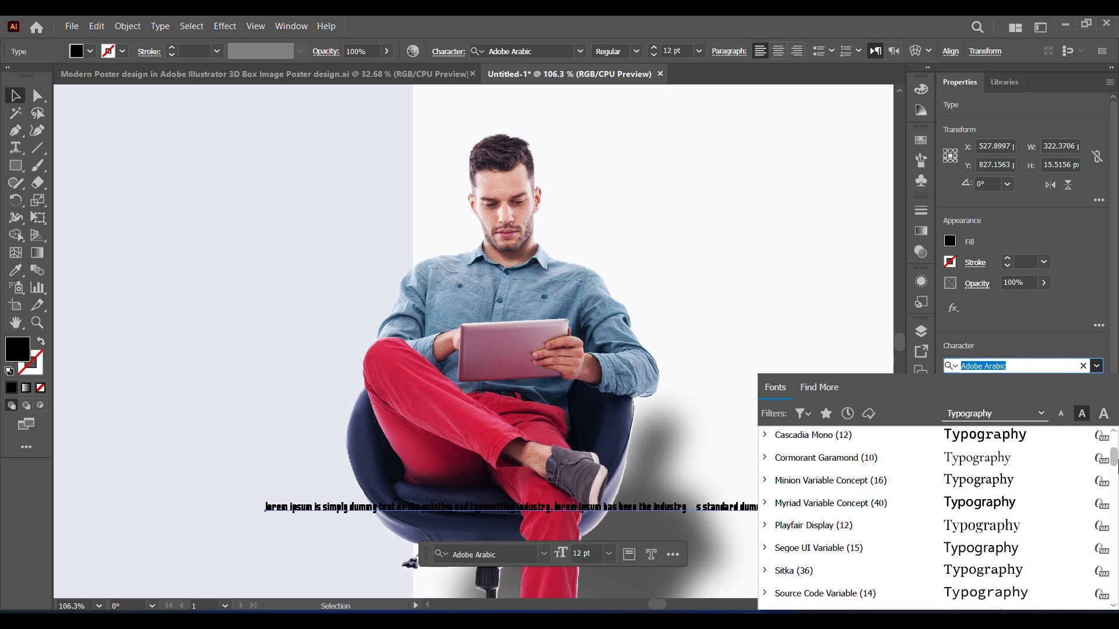
{"action": "left_click", "coordinate": [858, 514]}
{"action": "left_click", "coordinate": [1075, 389]}
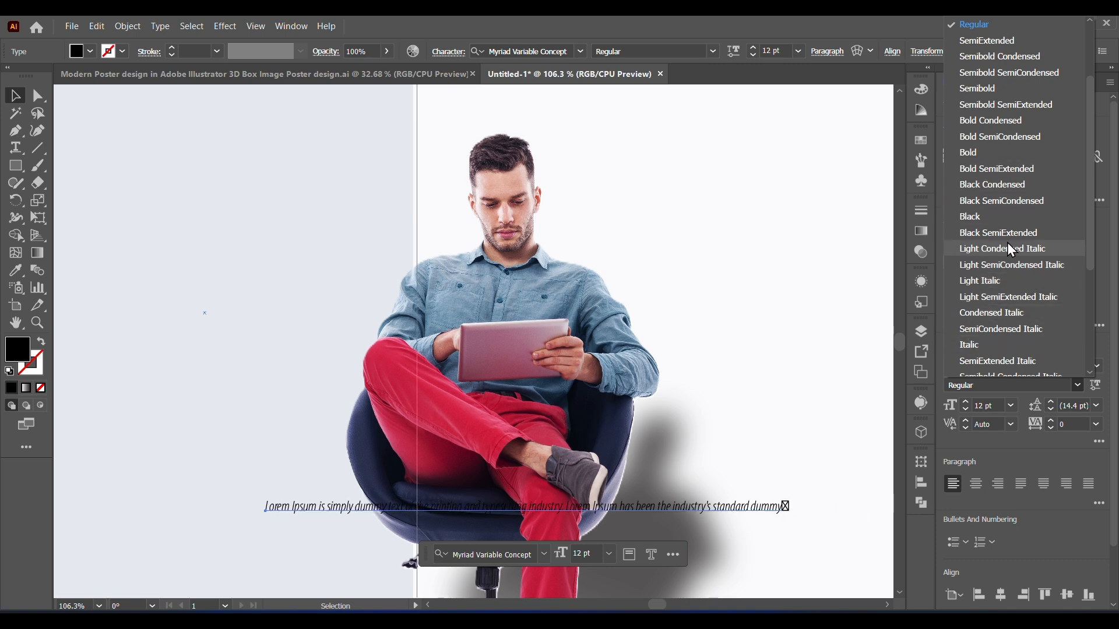
{"action": "left_click_drag", "start_coordinate": [1091, 212], "coordinate": [1086, 141]}
{"action": "left_click", "coordinate": [977, 54]}
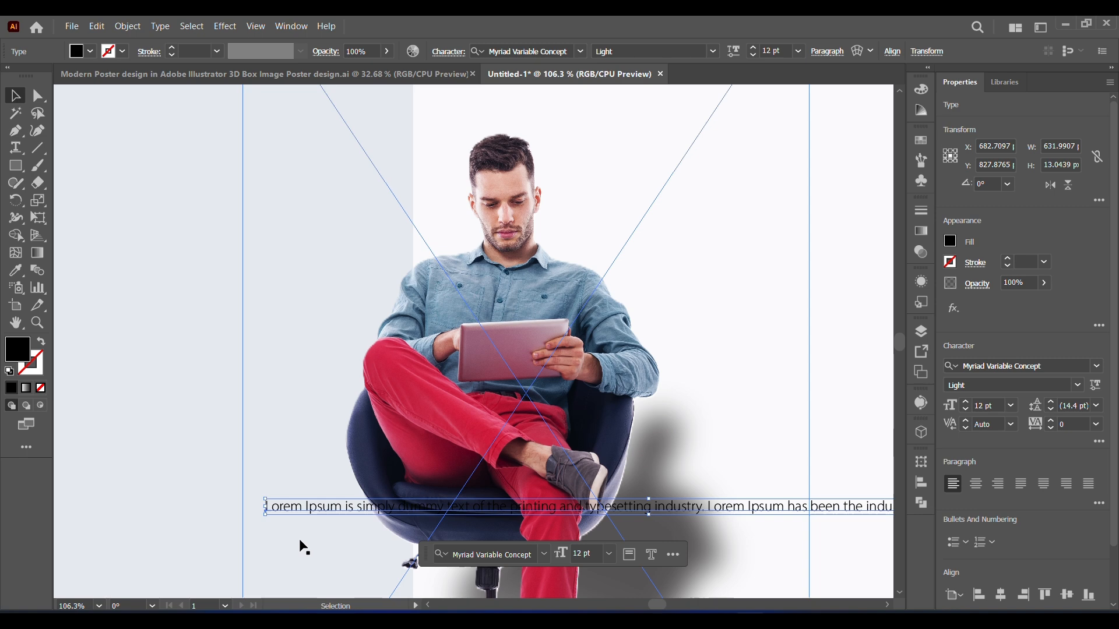
Step: Move the Lorem Ipsum sentence down to just below the "DESIGN IDEA" line
{"action": "left_click_drag", "start_coordinate": [315, 508], "coordinate": [194, 512]}
{"action": "key", "text": "ctrl+z"}
{"action": "left_click", "coordinate": [289, 509]}
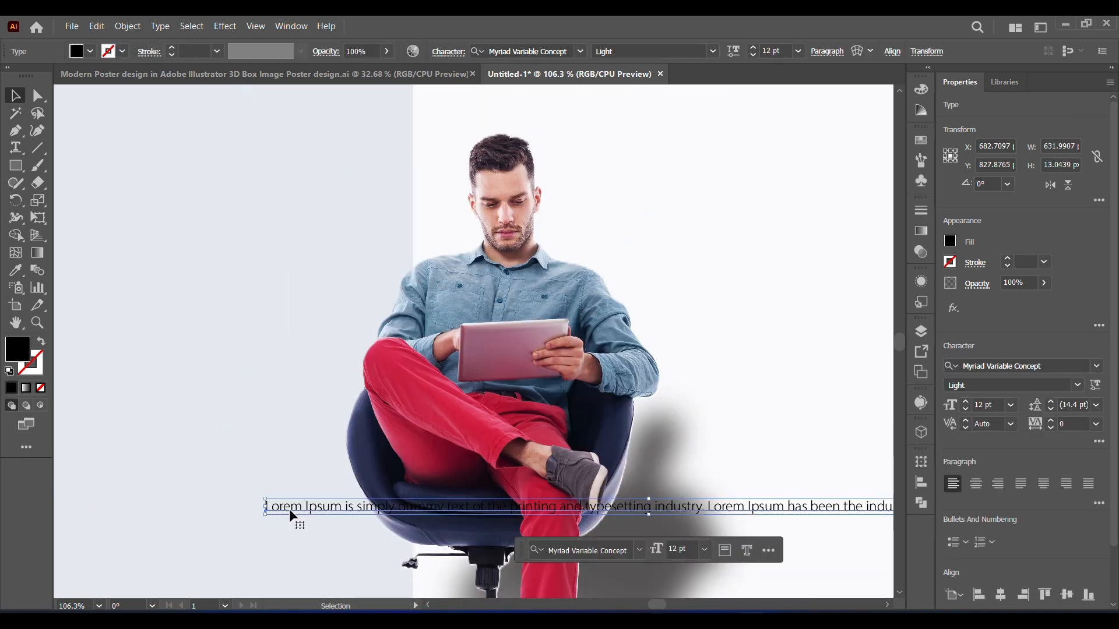
{"action": "left_click_drag", "start_coordinate": [289, 508], "coordinate": [82, 489]}
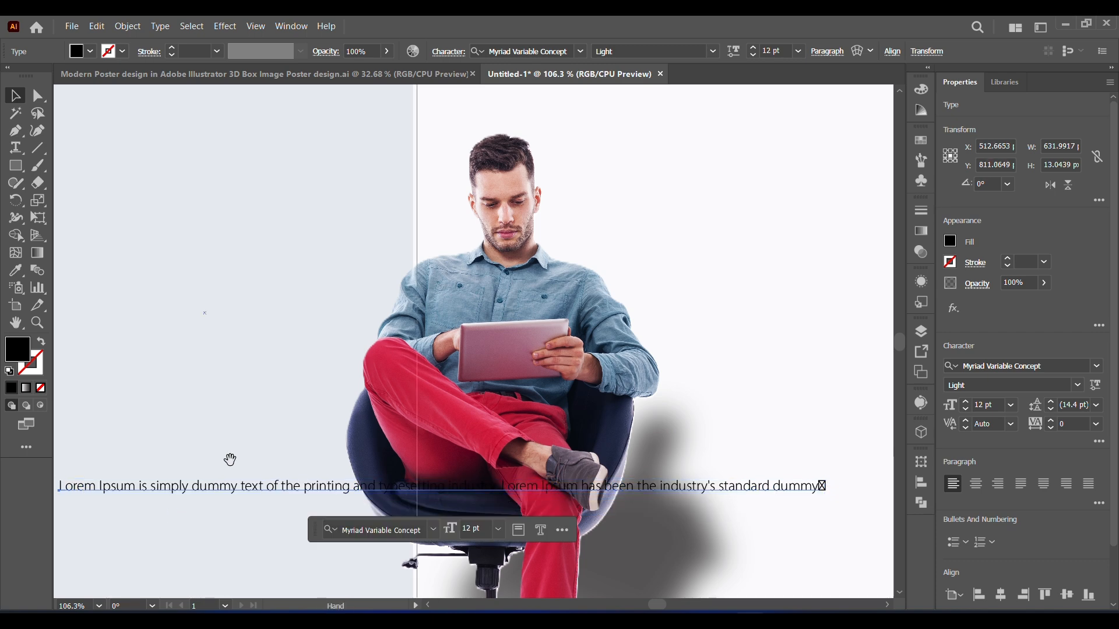
{"action": "left_click_drag", "start_coordinate": [230, 460], "coordinate": [178, 603]}
{"action": "left_click", "coordinate": [385, 200]}
{"action": "left_click_drag", "start_coordinate": [647, 440], "coordinate": [578, 246]}
{"action": "scroll", "coordinate": [448, 264], "scroll_direction": "down", "scroll_amount": 3}
{"action": "left_click_drag", "start_coordinate": [447, 263], "coordinate": [759, 398]}
Step: Break the Lorem Ipsum text into two lines after "typesetting industry."
{"action": "double_click", "coordinate": [798, 387]}
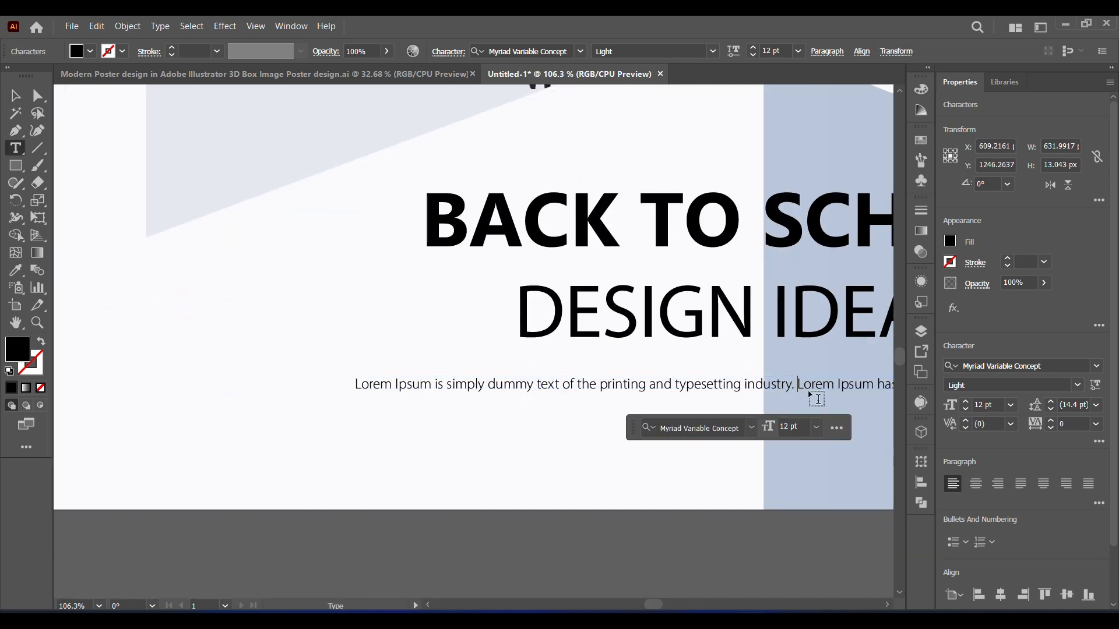
{"action": "key", "text": "Return"}
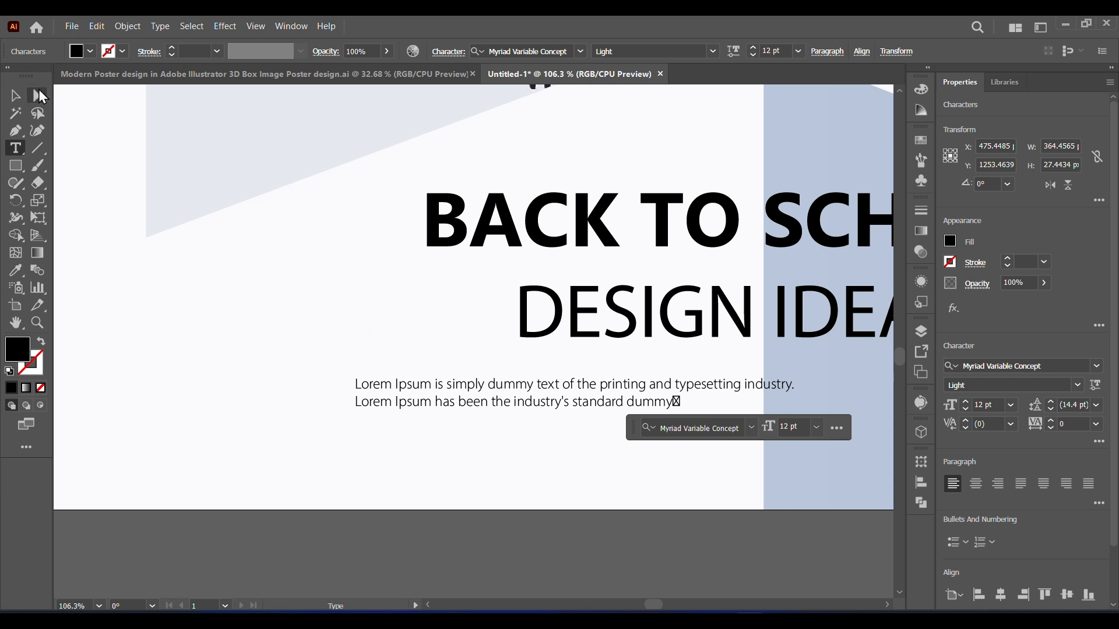
{"action": "key", "text": "Escape"}
Step: Delete the stray box character after "dummy" at the end of the second Lorem Ipsum line
{"action": "left_click", "coordinate": [676, 403]}
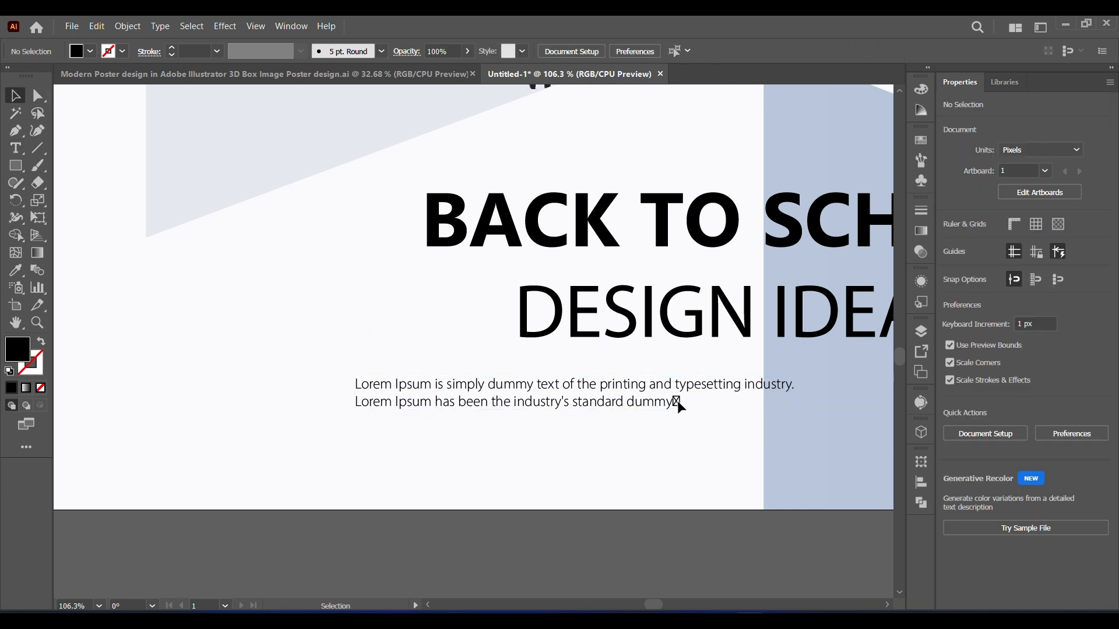
{"action": "double_click", "coordinate": [677, 401]}
{"action": "left_click", "coordinate": [679, 402]}
{"action": "left_click", "coordinate": [677, 403]}
{"action": "left_click", "coordinate": [696, 407]}
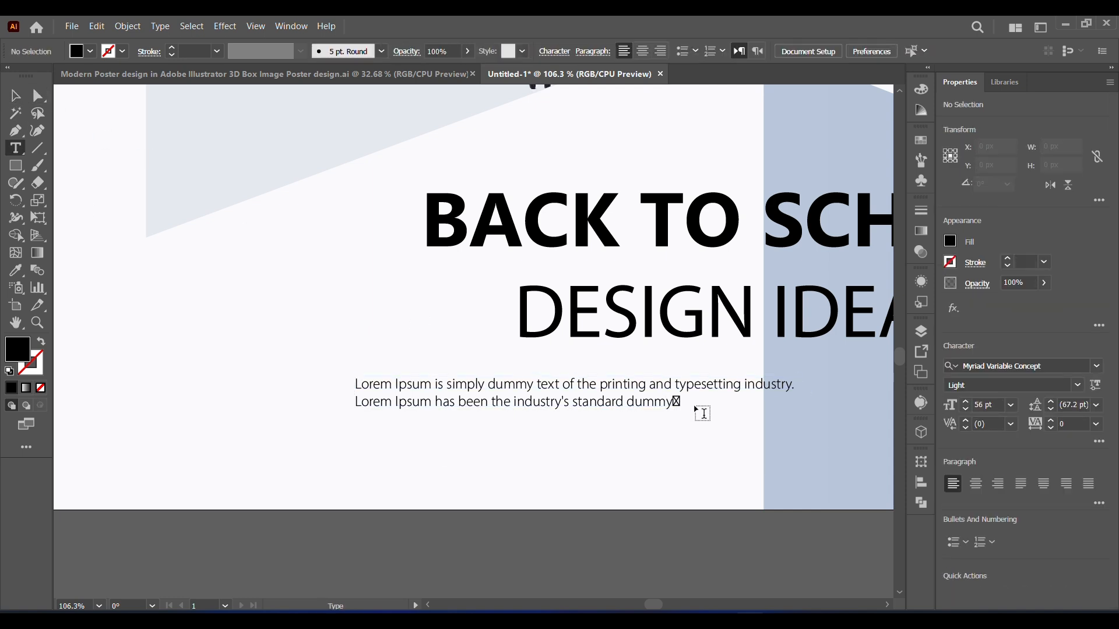
{"action": "left_click", "coordinate": [678, 402]}
{"action": "left_click", "coordinate": [15, 96]}
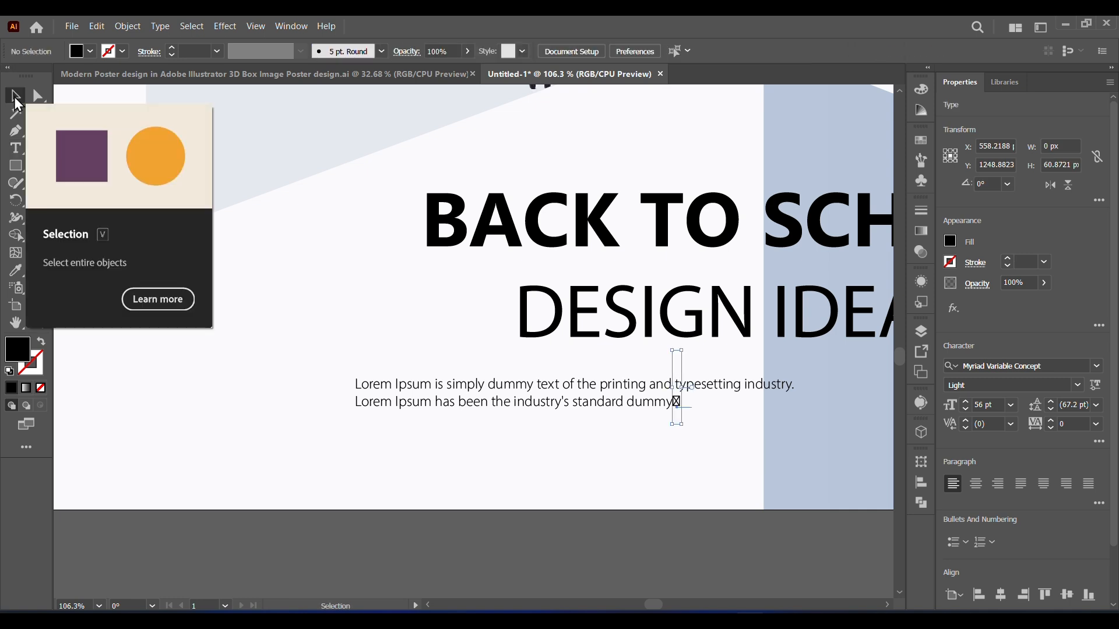
{"action": "left_click", "coordinate": [645, 405]}
{"action": "left_click", "coordinate": [676, 404]}
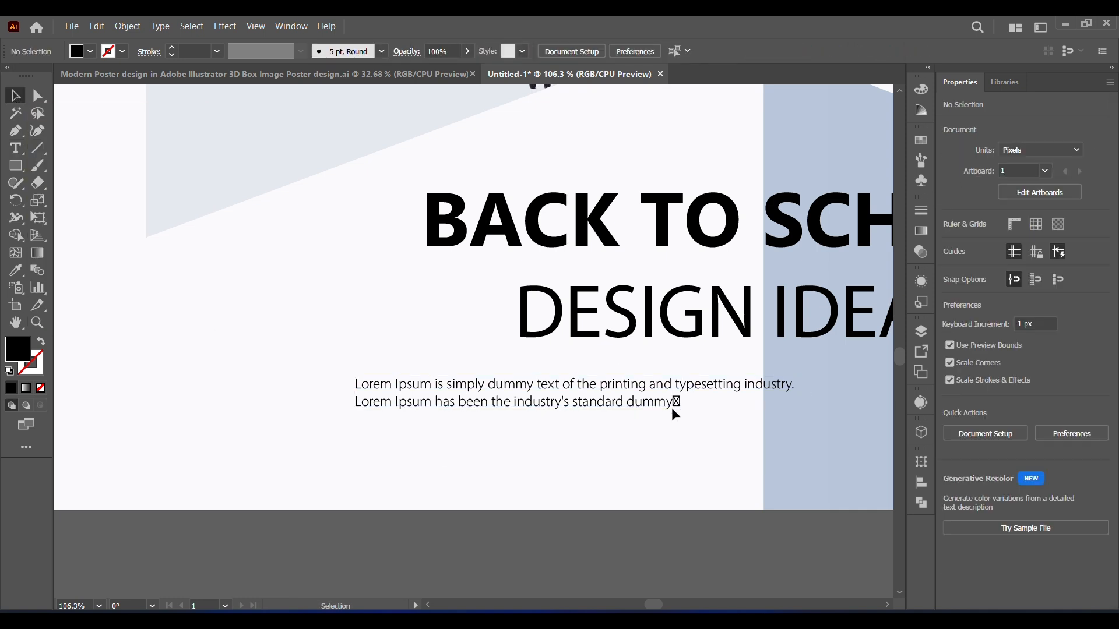
{"action": "double_click", "coordinate": [669, 407]}
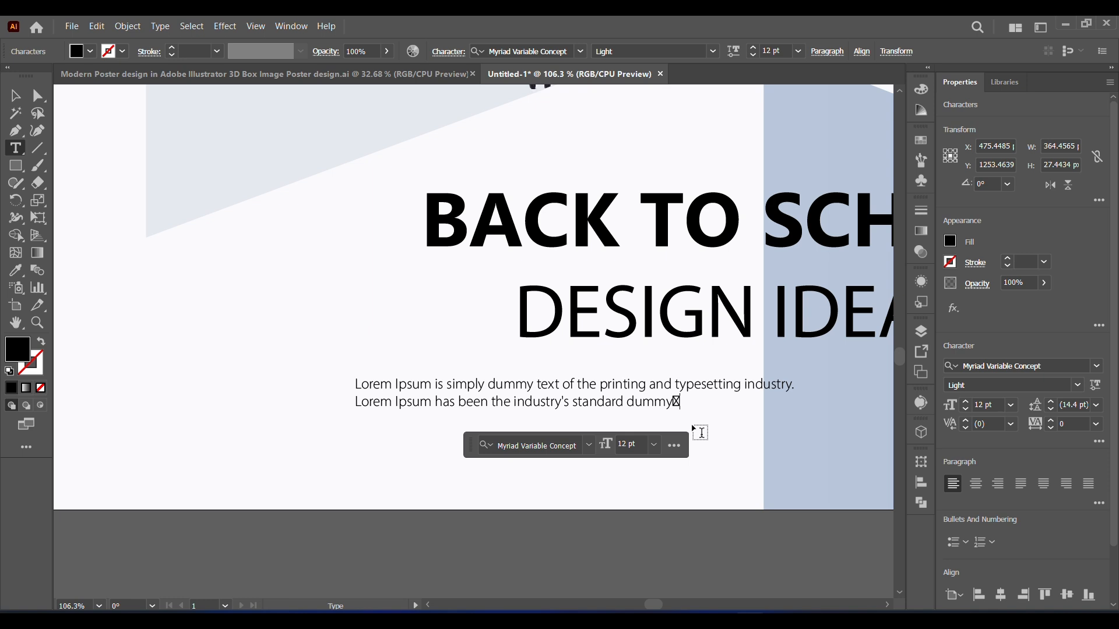
{"action": "left_click", "coordinate": [15, 95]}
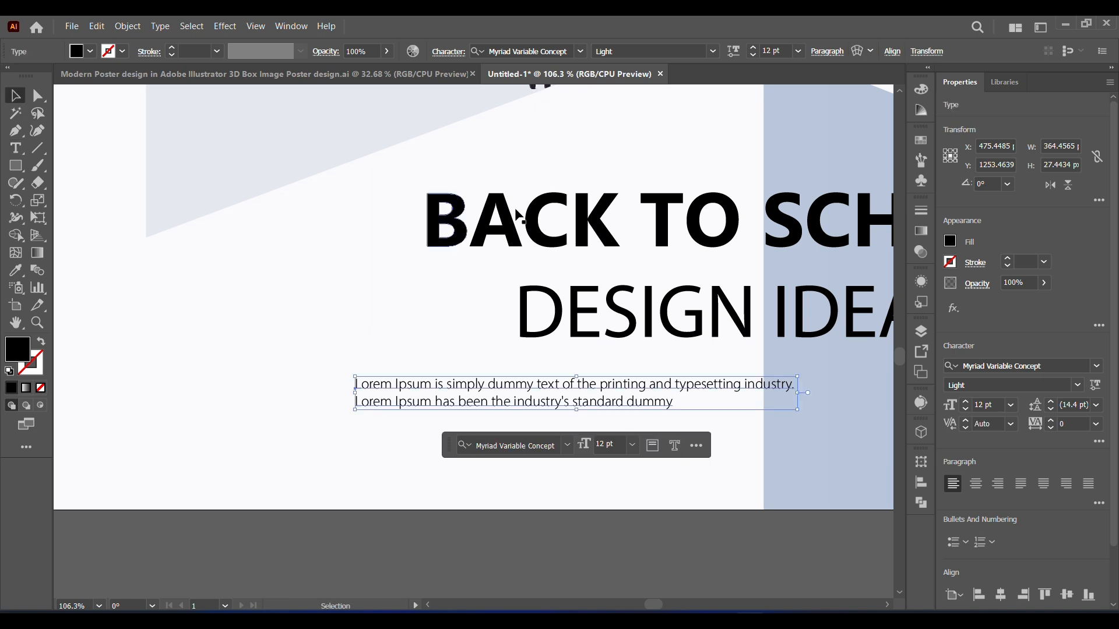
Step: Centre-align the two-line Lorem Ipsum paragraph and position it beneath "DESIGN IDEA"
{"action": "left_click", "coordinate": [976, 484]}
{"action": "left_click_drag", "start_coordinate": [402, 411], "coordinate": [815, 398]}
{"action": "left_click", "coordinate": [99, 606]}
{"action": "left_click", "coordinate": [131, 597]}
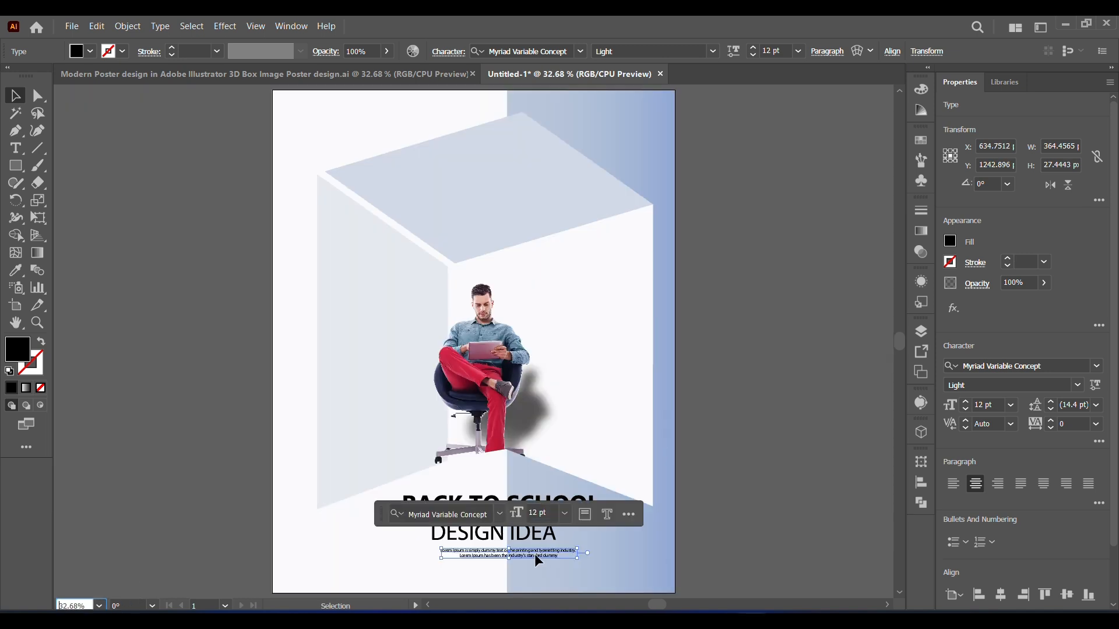
{"action": "key", "text": "space"}
{"action": "left_click_drag", "start_coordinate": [529, 557], "coordinate": [536, 386]}
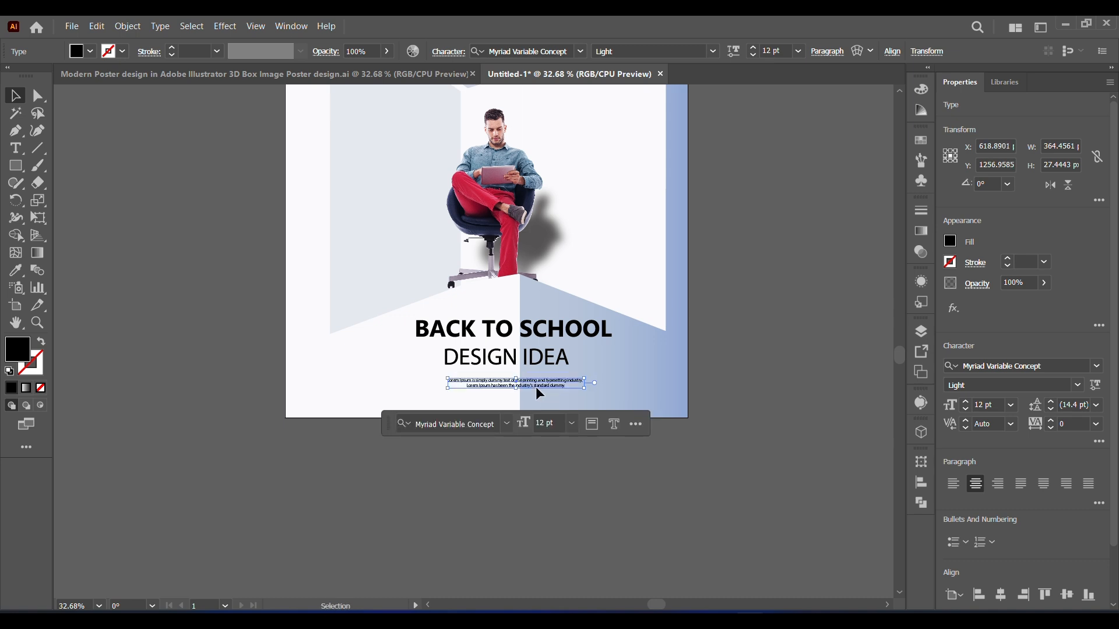
Step: Convert the Lorem Ipsum paragraph to outlines
{"action": "right_click", "coordinate": [536, 386]}
{"action": "left_click", "coordinate": [591, 392]}
{"action": "left_click", "coordinate": [642, 491]}
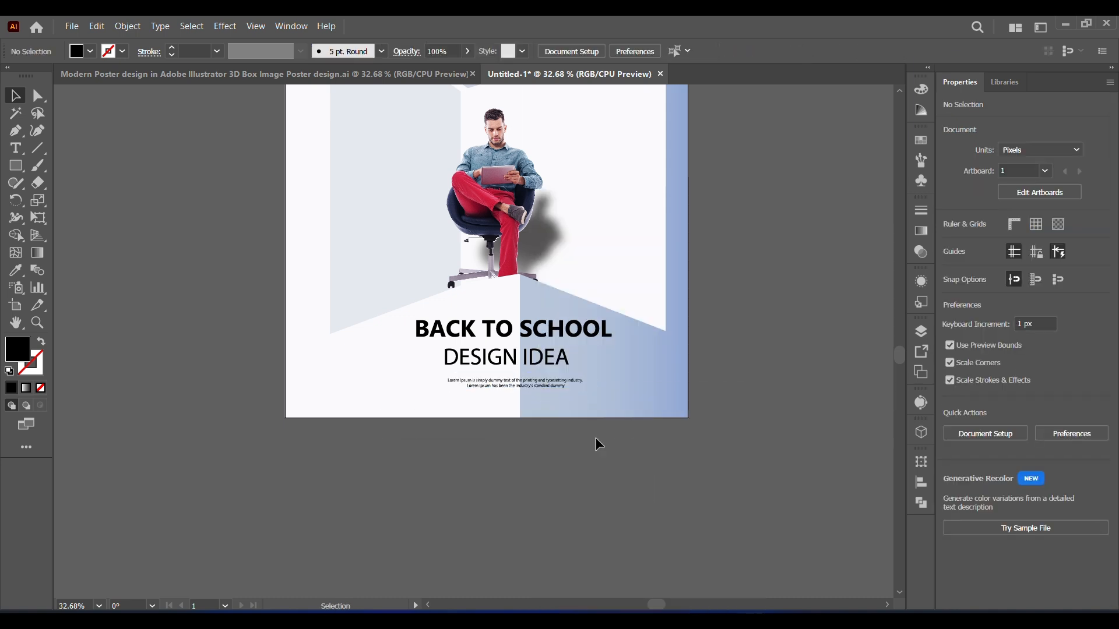
Step: Scale up the outlined Lorem Ipsum group to about 412 px wide beneath the "DESIGN IDEA" line
{"action": "left_click", "coordinate": [561, 387]}
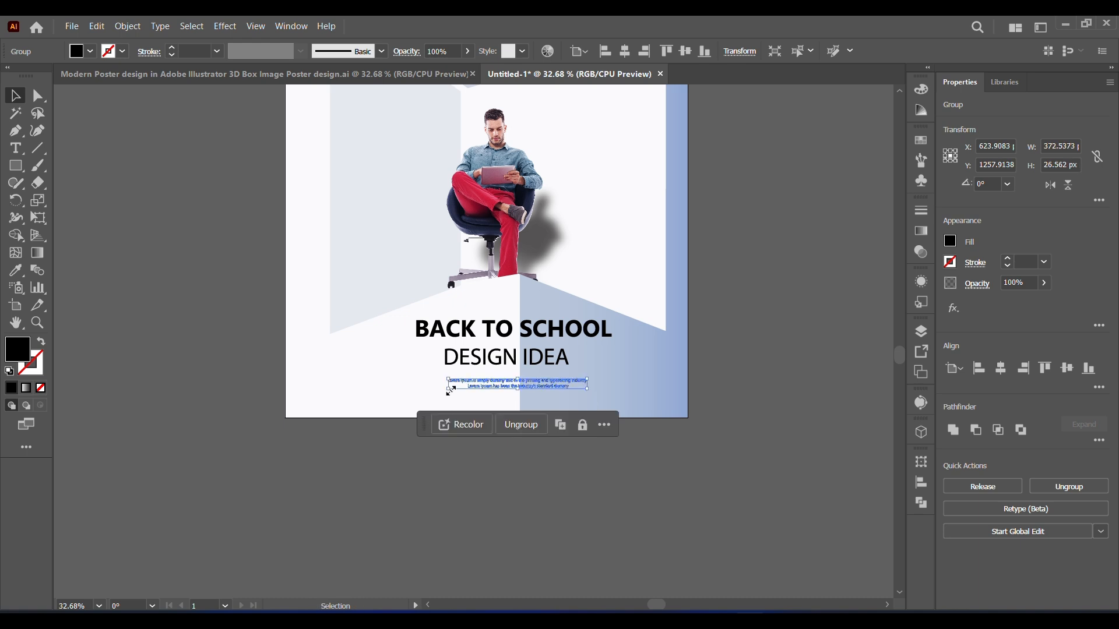
{"action": "left_click_drag", "start_coordinate": [450, 390], "coordinate": [438, 390]}
{"action": "left_click", "coordinate": [604, 486]}
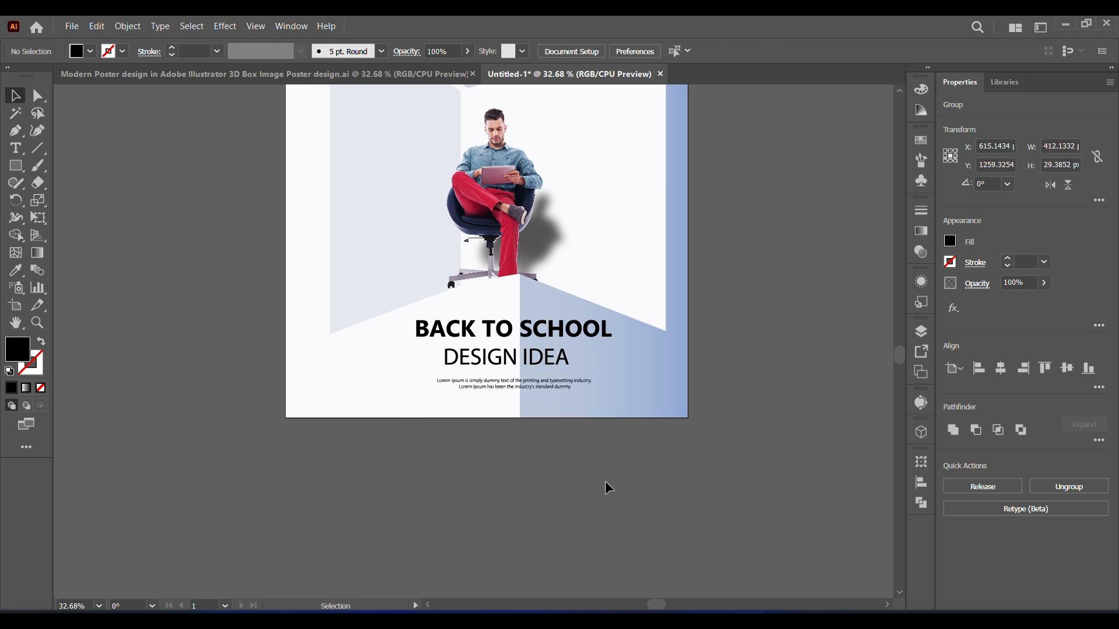
{"action": "scroll", "coordinate": [607, 481], "scroll_direction": "up", "scroll_amount": 3}
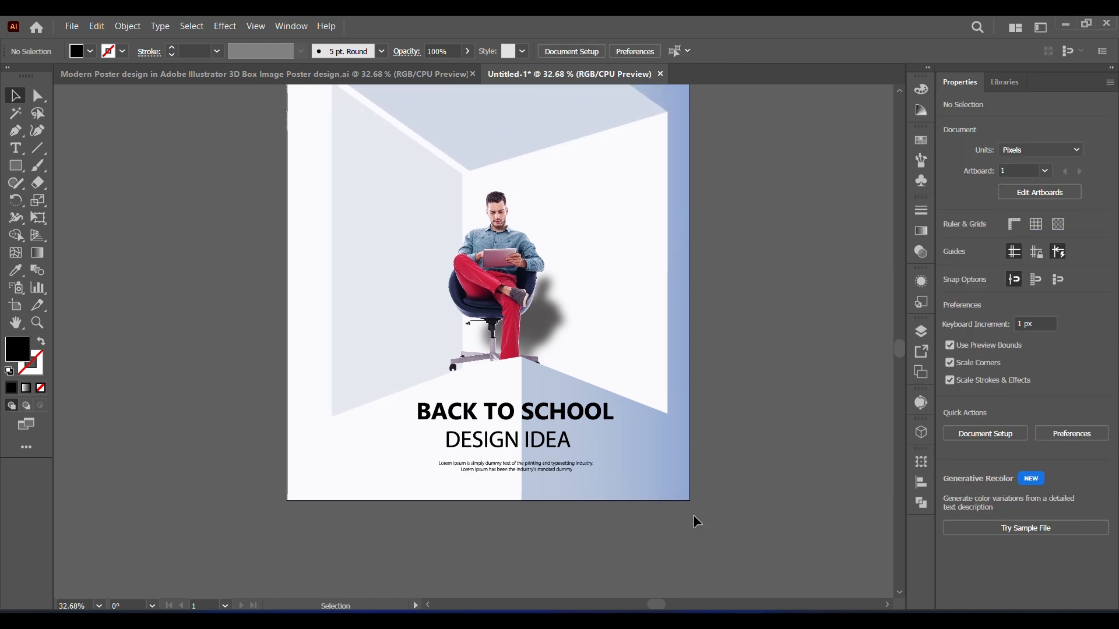
Step: Draw a rectangle about 276 × 309 px over the text right of the box edge and use it as the text's clipping mask
{"action": "key", "text": "m"}
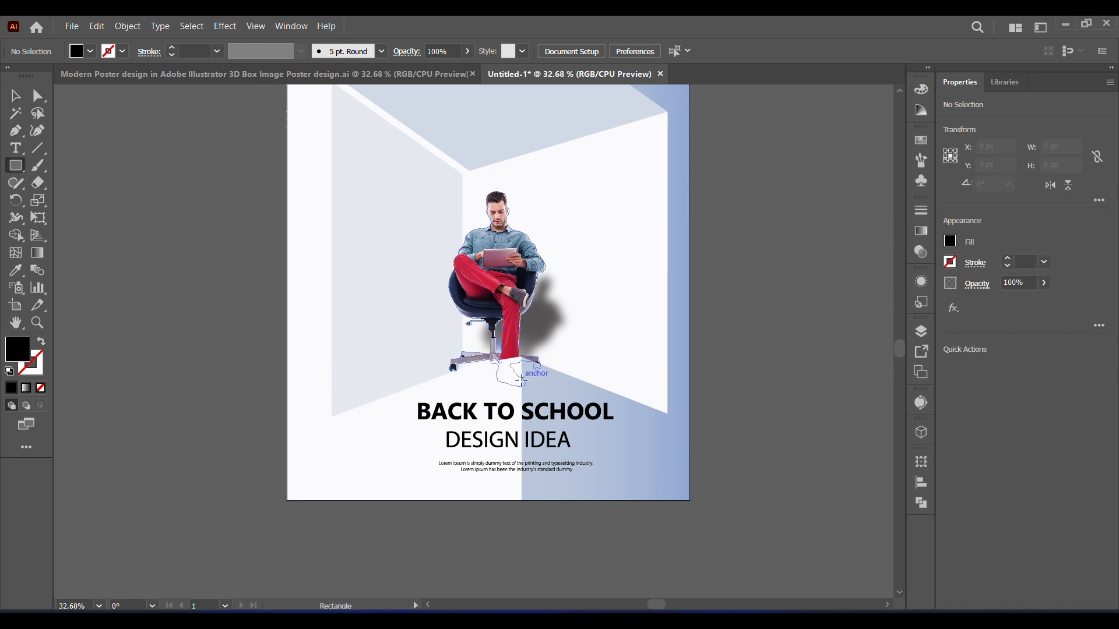
{"action": "left_click_drag", "start_coordinate": [523, 378], "coordinate": [627, 495]}
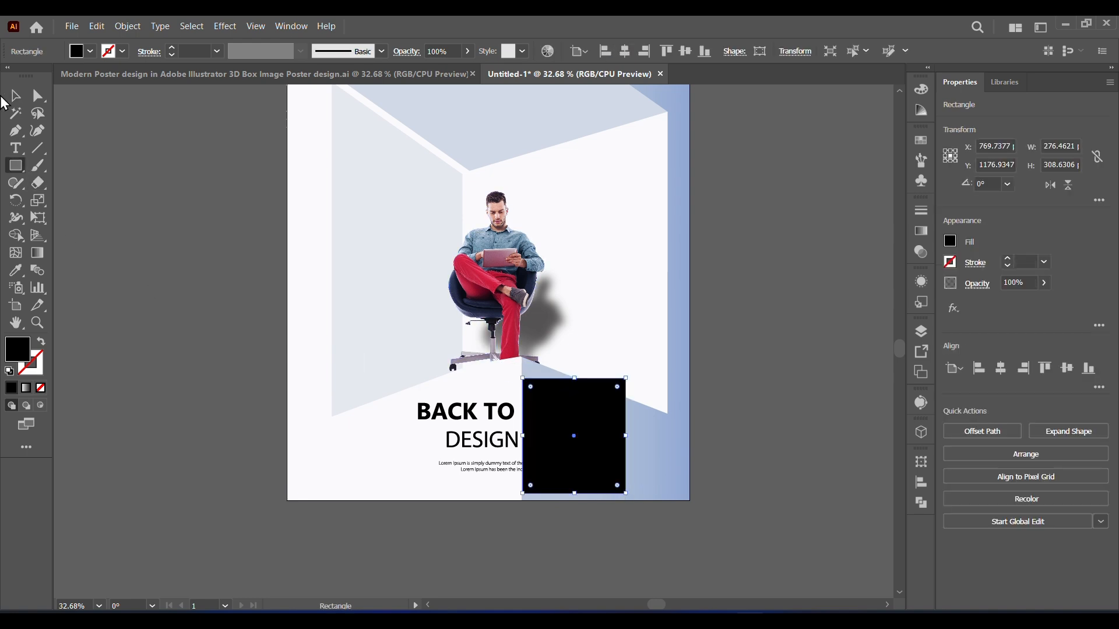
{"action": "left_click", "coordinate": [15, 95]}
{"action": "left_click", "coordinate": [529, 477], "text": "shift"}
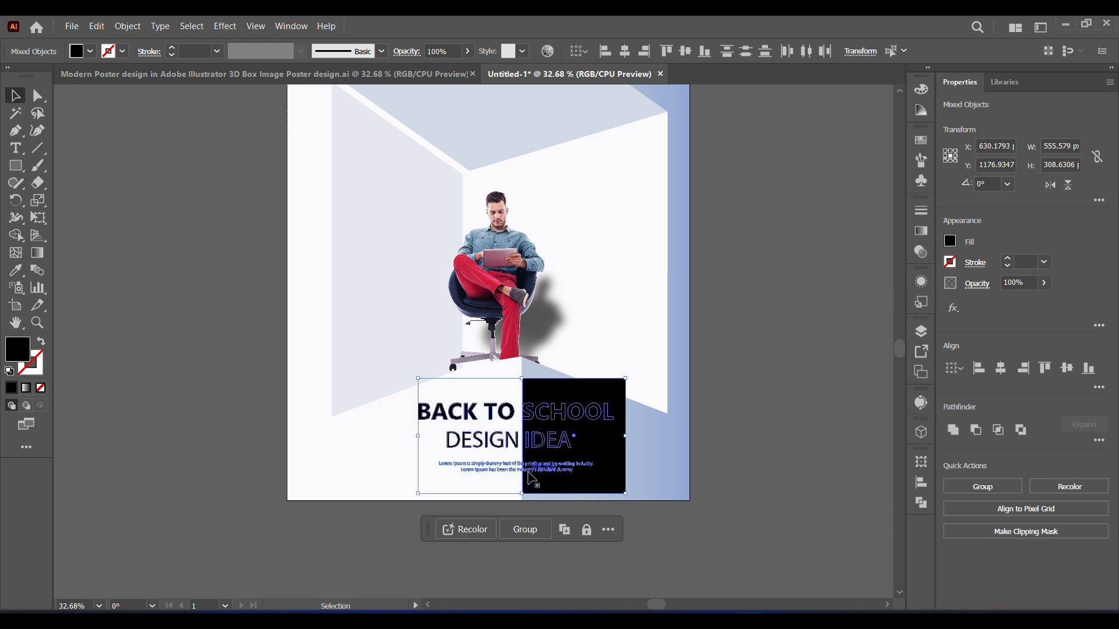
{"action": "right_click", "coordinate": [547, 446]}
{"action": "mouse_move", "coordinate": [609, 429]}
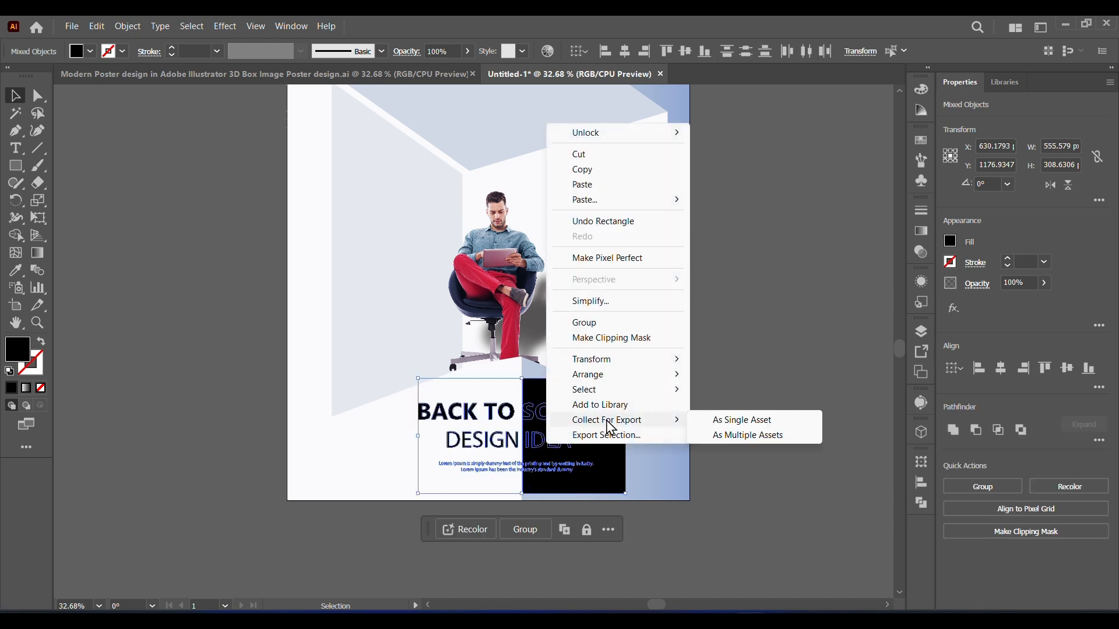
{"action": "left_click", "coordinate": [609, 339]}
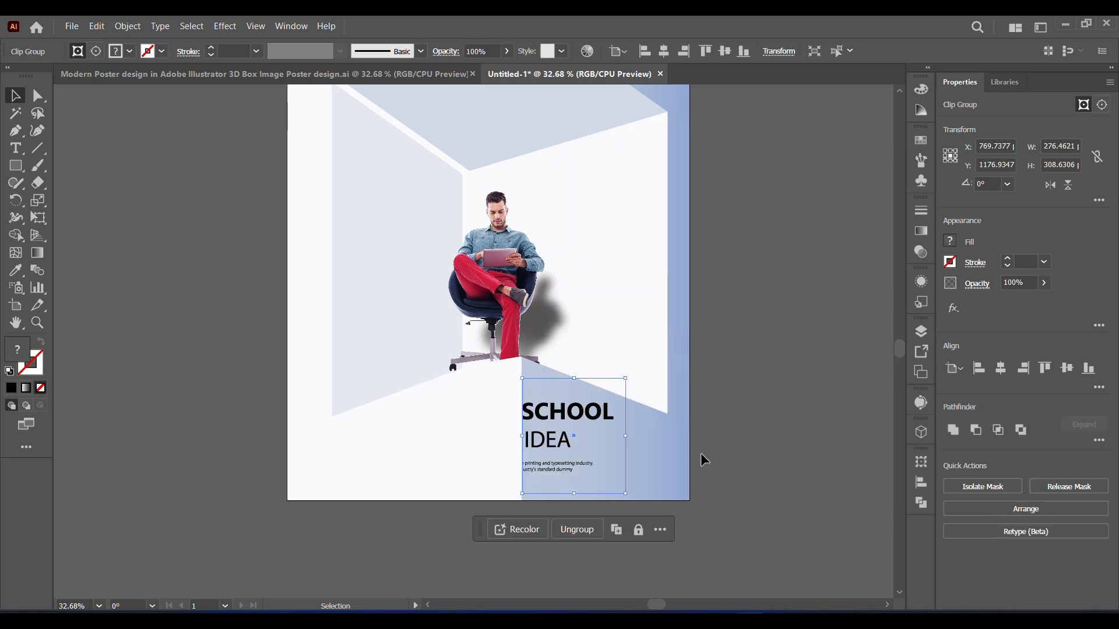
Step: Duplicate the clipped text group in the same place
{"action": "left_click", "coordinate": [99, 28]}
{"action": "left_click", "coordinate": [94, 27]}
{"action": "left_click", "coordinate": [95, 27]}
{"action": "left_click", "coordinate": [119, 158]}
{"action": "left_click", "coordinate": [95, 169]}
Step: Reshape one copy's clipping mask to about 299 px wide, covering only the text left of the box edge
{"action": "left_click", "coordinate": [37, 97]}
{"action": "scroll", "coordinate": [578, 495], "scroll_direction": "up", "scroll_amount": 4}
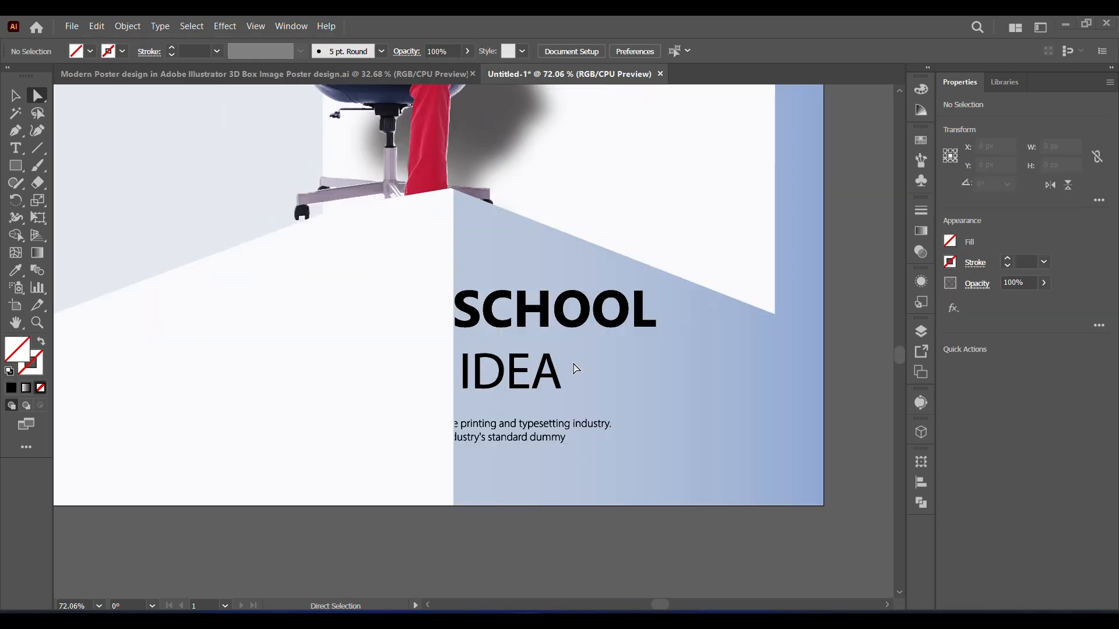
{"action": "left_click", "coordinate": [21, 102]}
{"action": "left_click", "coordinate": [506, 327]}
{"action": "key", "text": "a"}
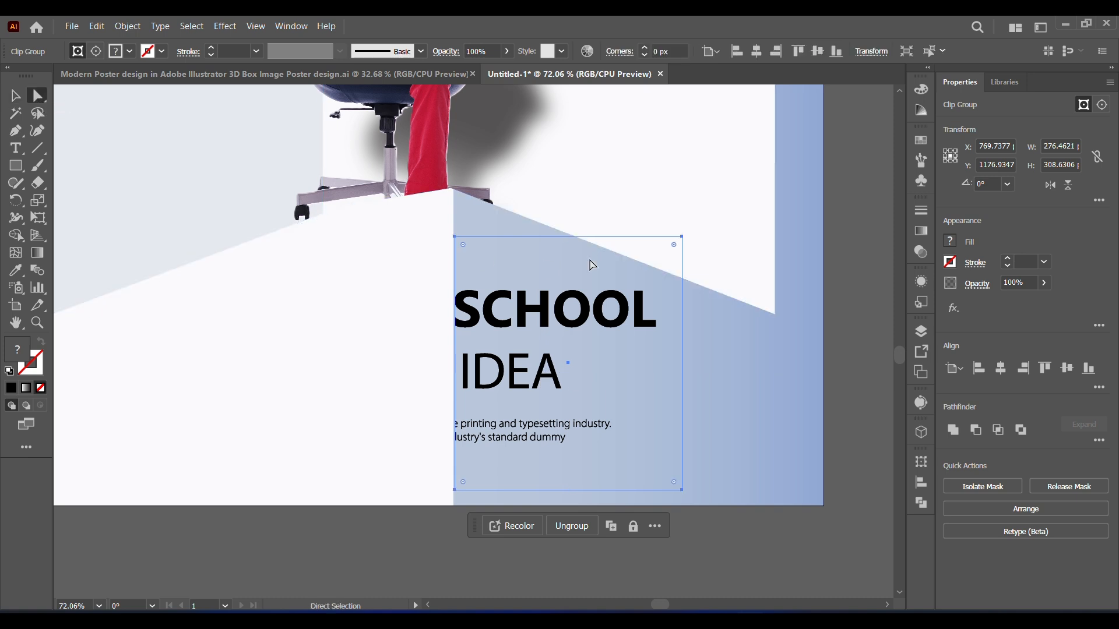
{"action": "left_click", "coordinate": [682, 238]}
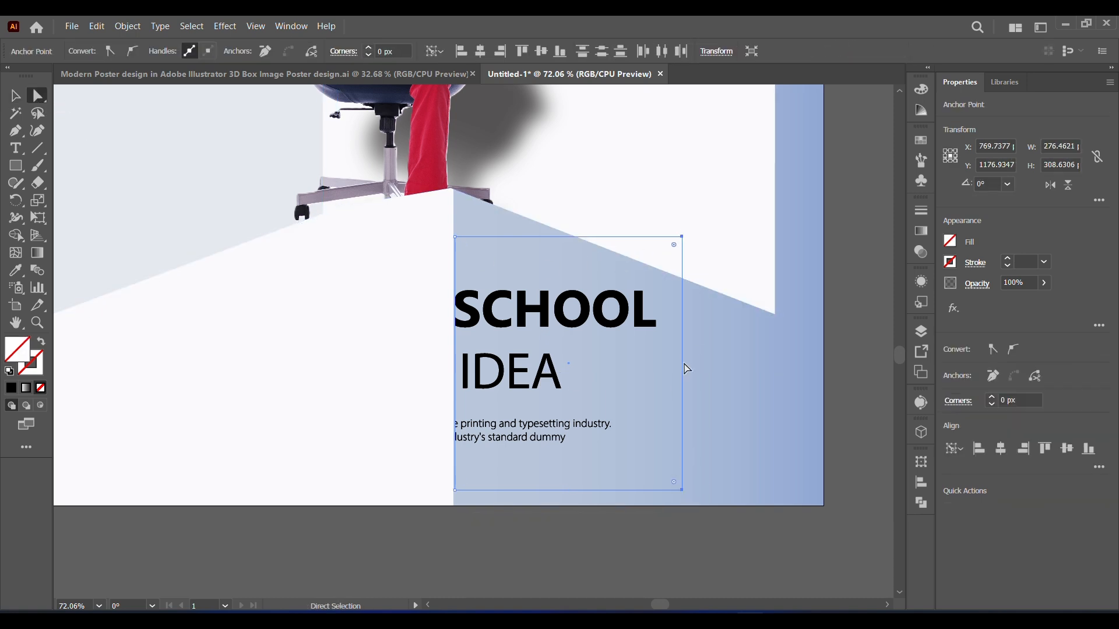
{"action": "left_click_drag", "start_coordinate": [682, 362], "coordinate": [208, 363]}
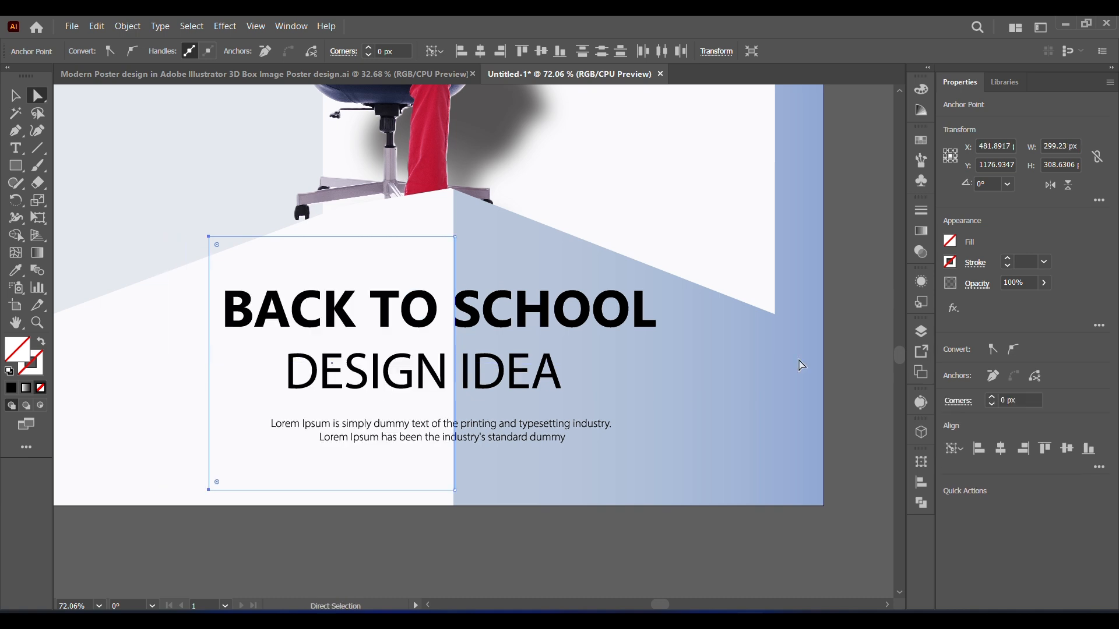
Step: Shear the "SCHOOL IDEA" clip group vertically to about 409 px tall so it slopes down along the blue face
{"action": "key", "text": "v"}
{"action": "left_click", "coordinate": [595, 322]}
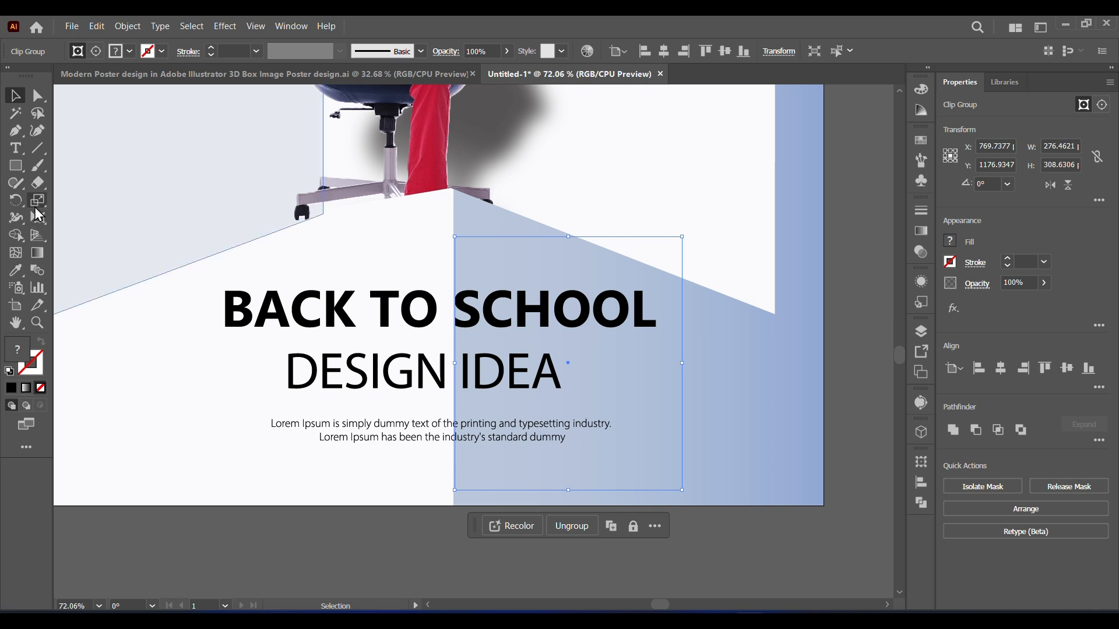
{"action": "left_click_drag", "start_coordinate": [37, 202], "coordinate": [82, 218]}
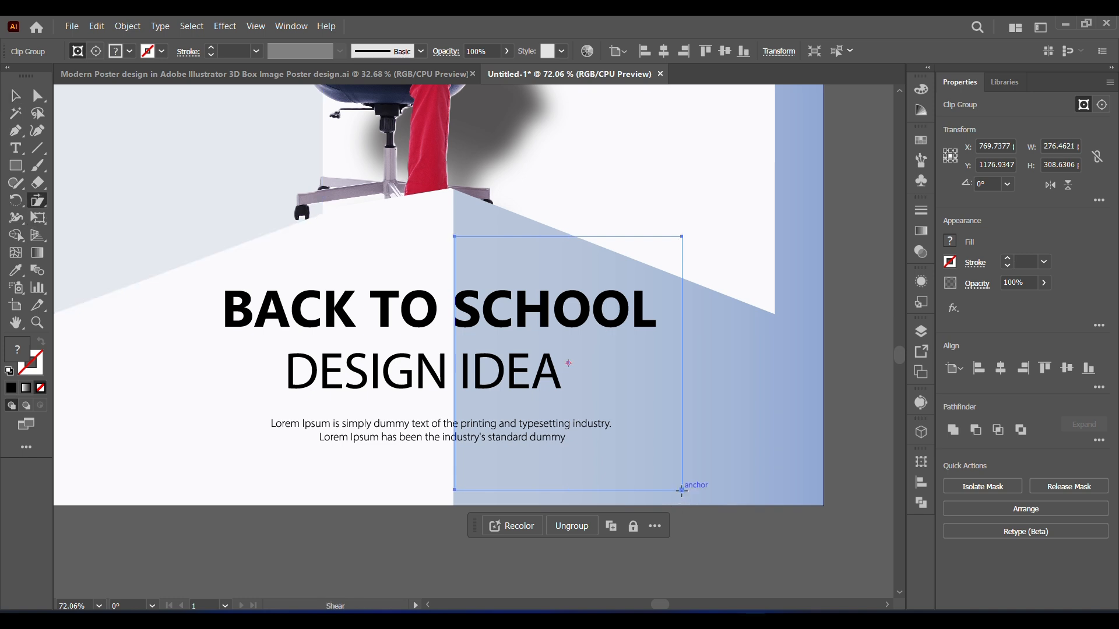
{"action": "left_click_drag", "start_coordinate": [682, 491], "coordinate": [670, 530]}
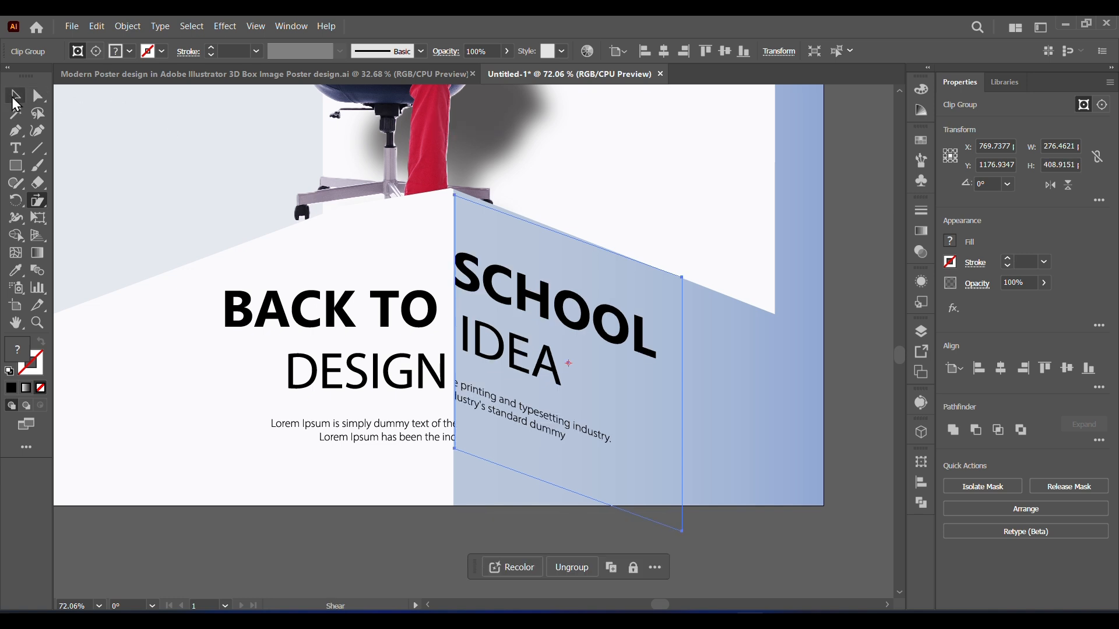
Step: Shear the "BACK TO DESIGN" clip group vertically to about 409 px tall, mirroring the slope of the other half
{"action": "left_click", "coordinate": [16, 98]}
{"action": "left_click", "coordinate": [390, 323]}
{"action": "left_click", "coordinate": [245, 320]}
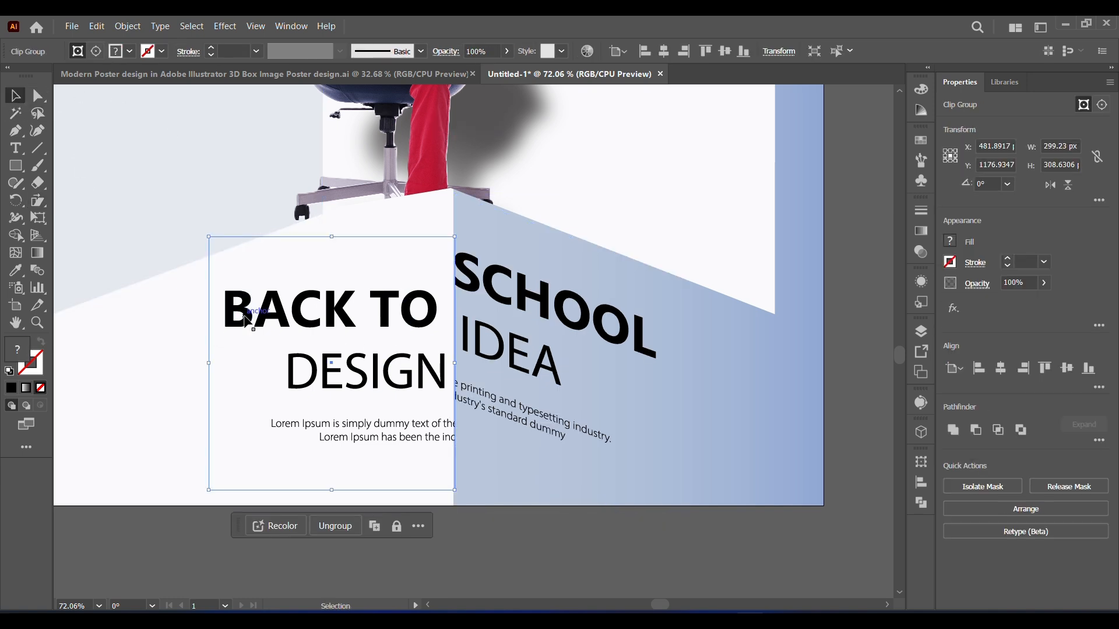
{"action": "left_click", "coordinate": [37, 201]}
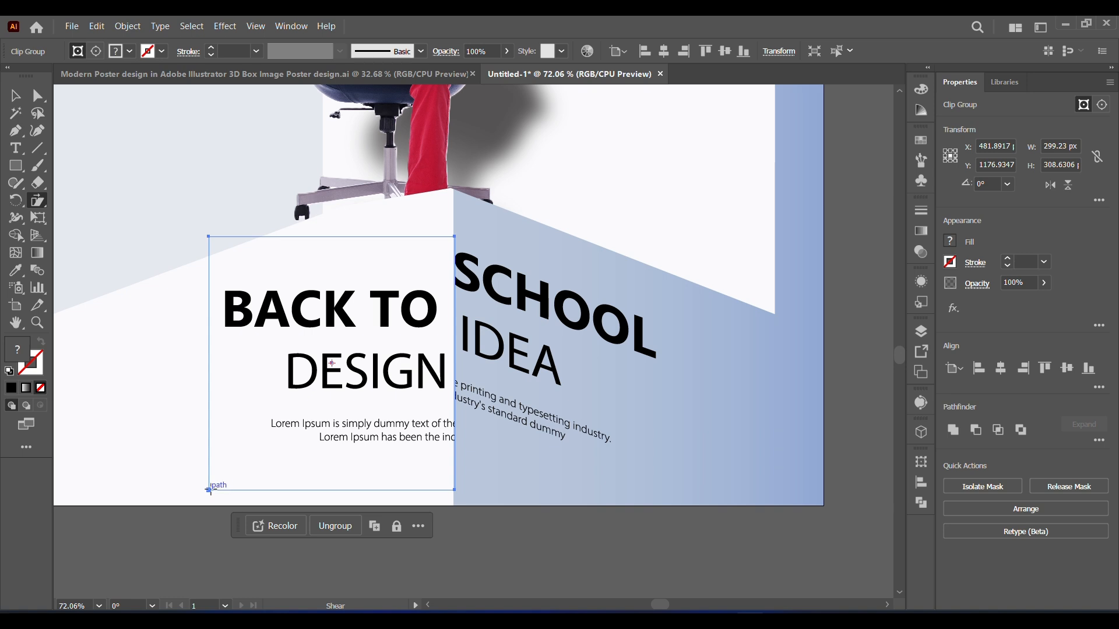
{"action": "left_click_drag", "start_coordinate": [209, 490], "coordinate": [222, 529]}
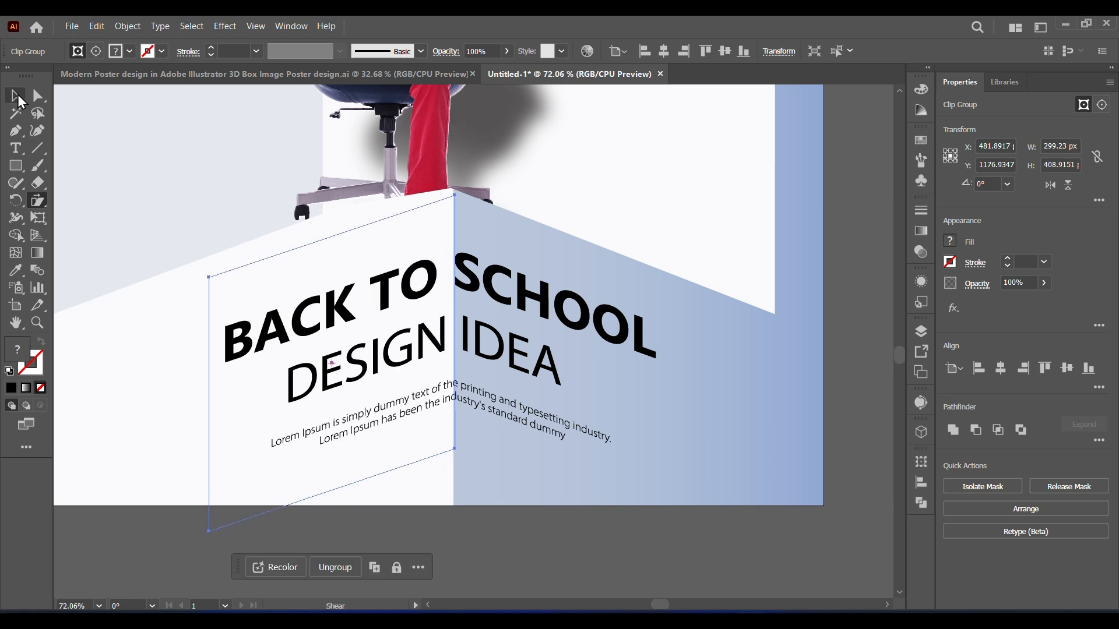
Step: Move the pale grey left wall panel against the ceiling panel, closing the white gap between them
{"action": "left_click", "coordinate": [17, 96]}
{"action": "left_click", "coordinate": [100, 607]}
{"action": "left_click", "coordinate": [123, 590]}
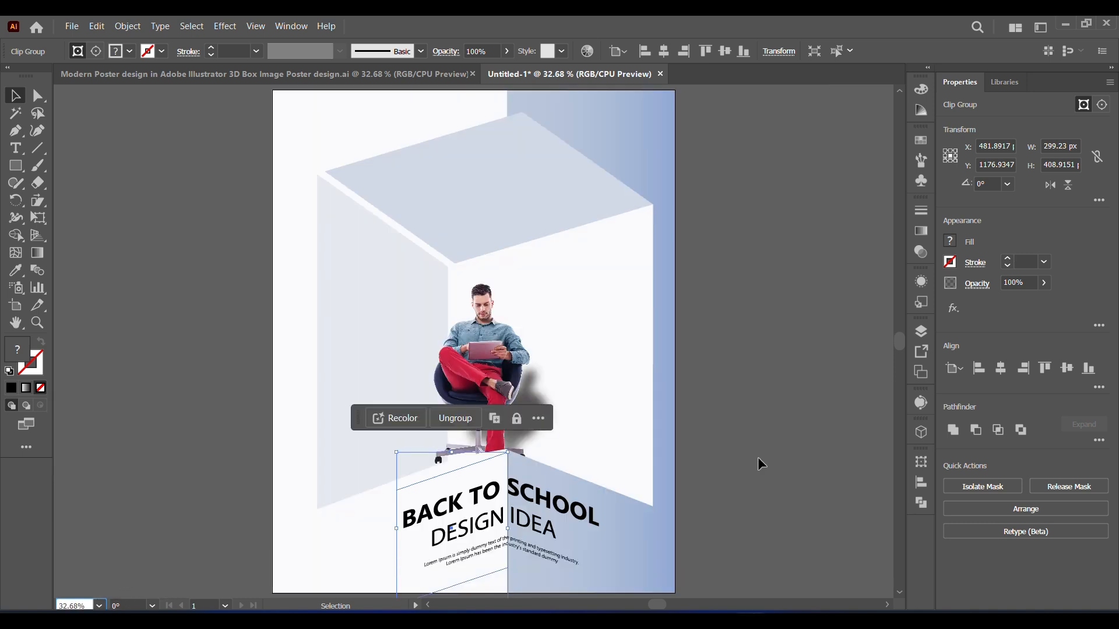
{"action": "scroll", "coordinate": [902, 346], "scroll_direction": "down", "scroll_amount": 1}
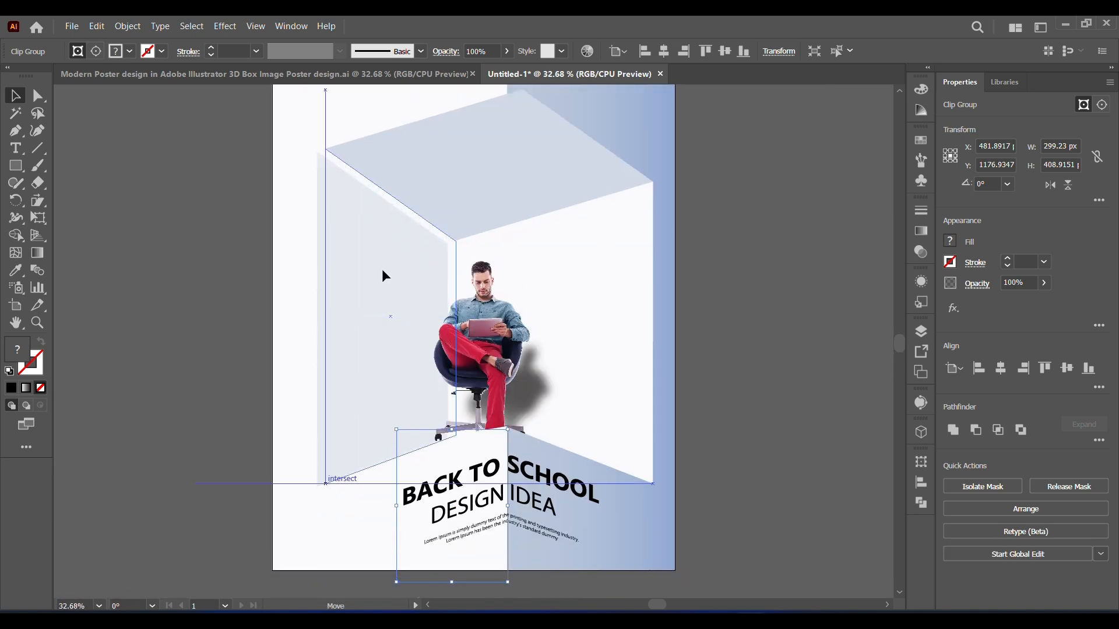
{"action": "left_click", "coordinate": [380, 269]}
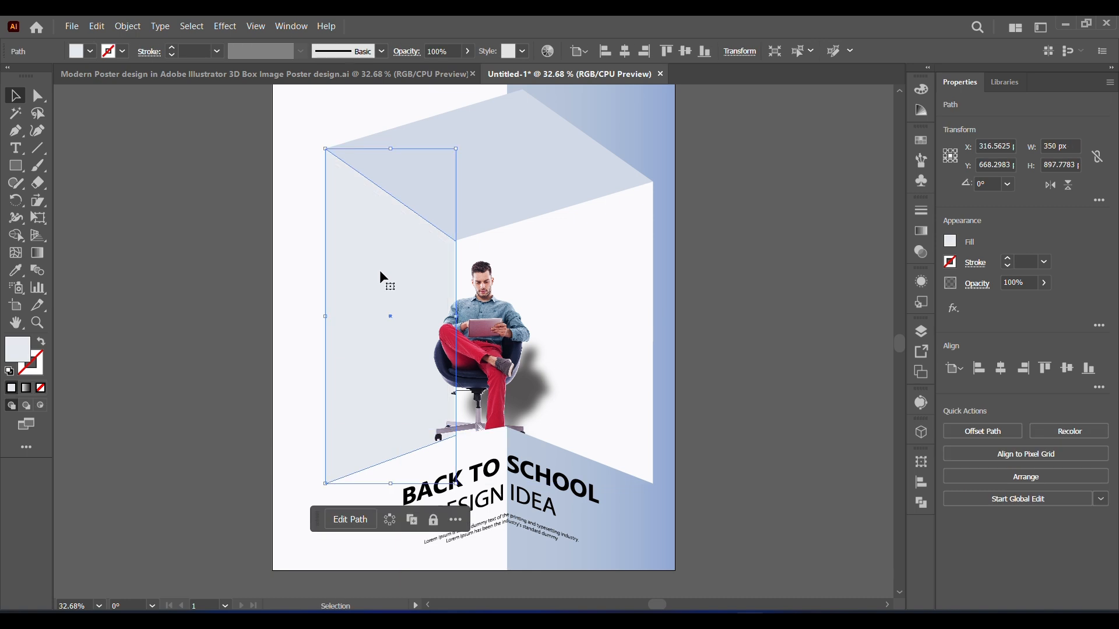
{"action": "left_click", "coordinate": [781, 395]}
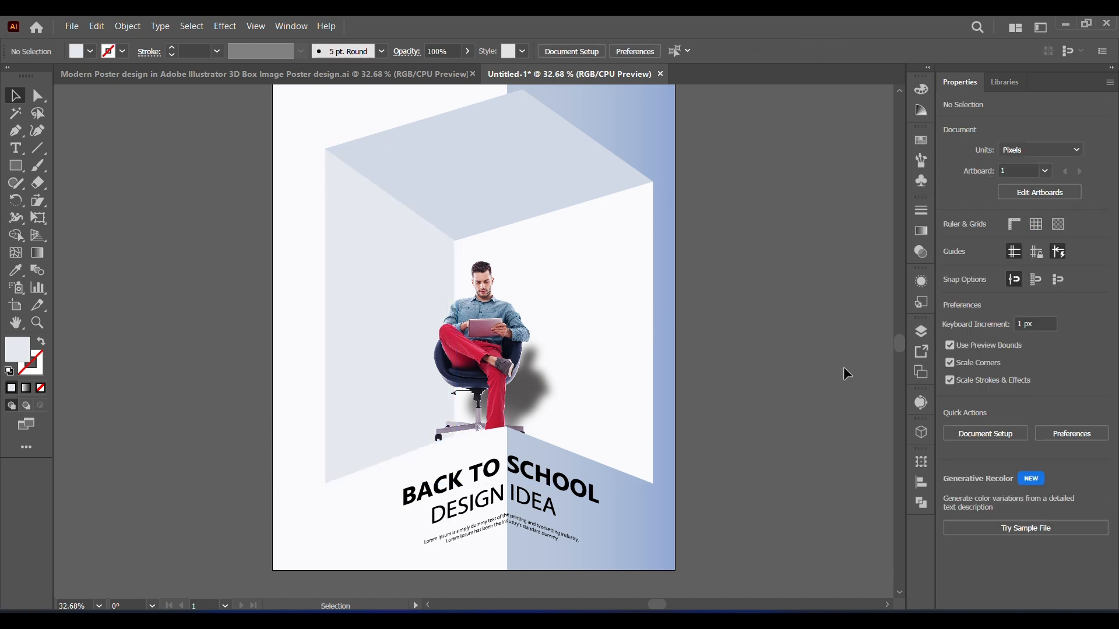
{"action": "left_click_drag", "start_coordinate": [898, 345], "coordinate": [897, 344]}
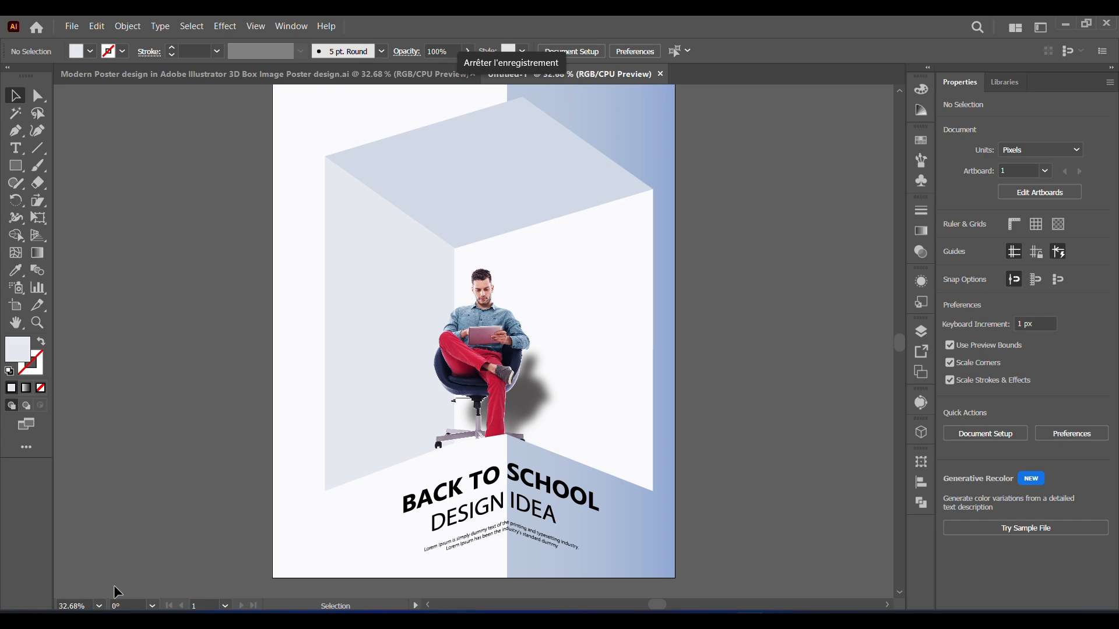
{"action": "left_click", "coordinate": [100, 606]}
{"action": "left_click", "coordinate": [112, 589]}
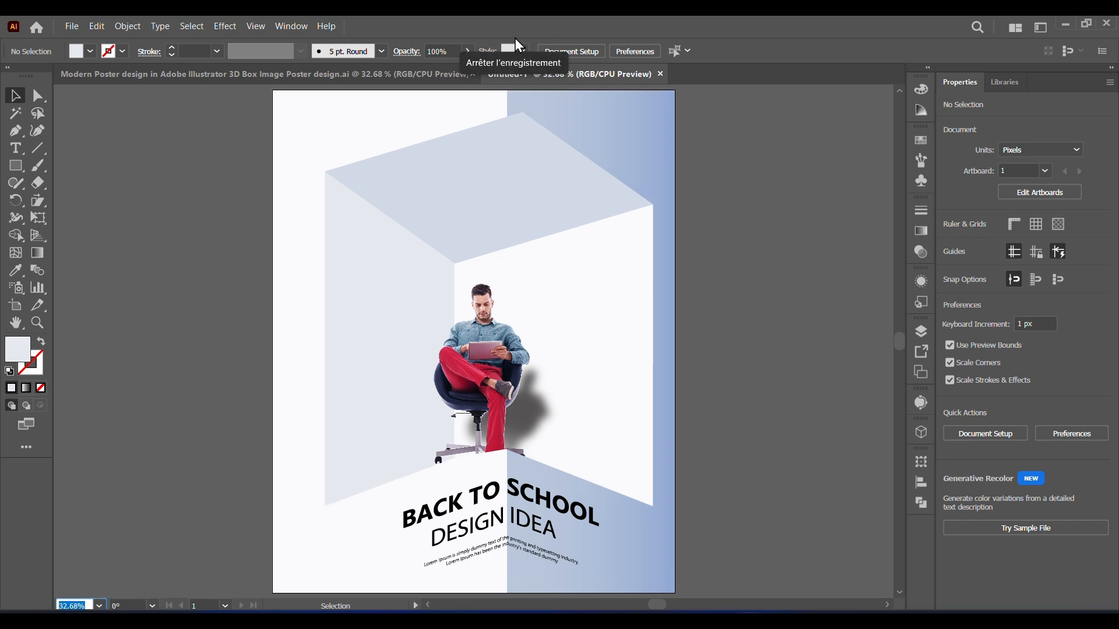